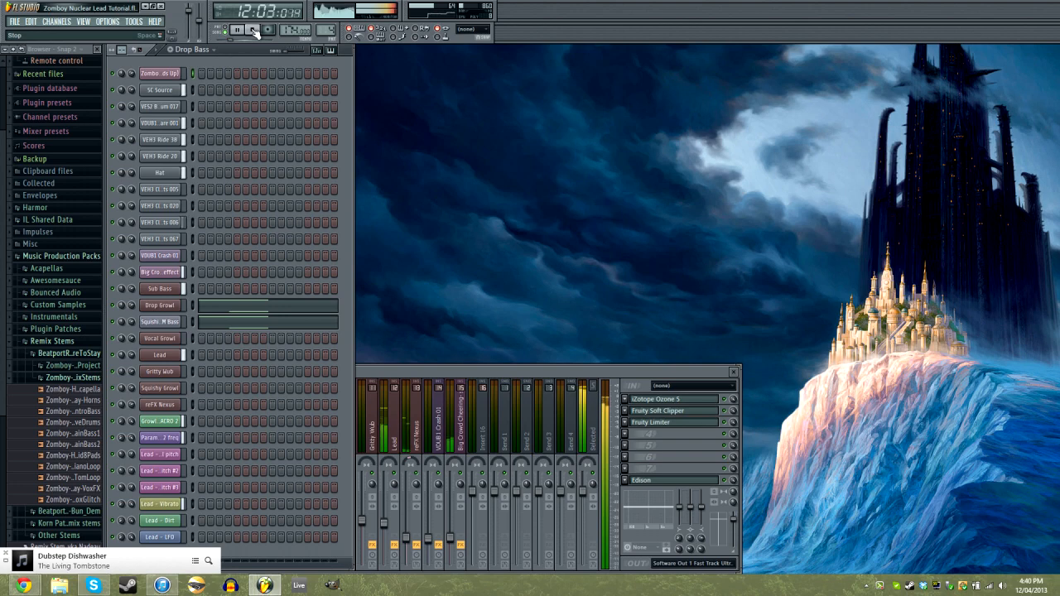
- Stop the song playback and look over the mixer tracks
left_click(255, 31)
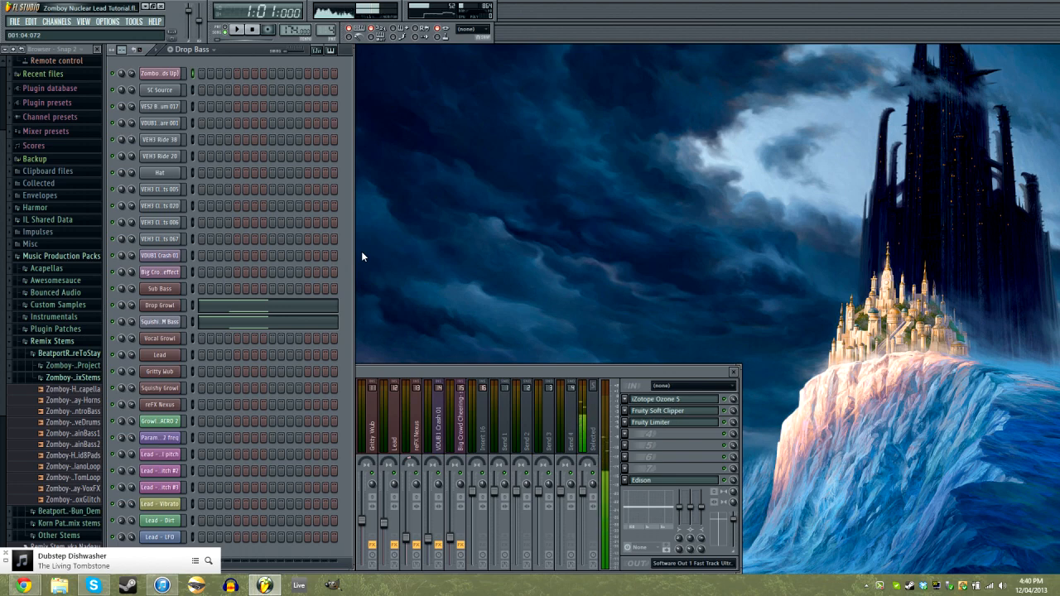
left_click(393, 375)
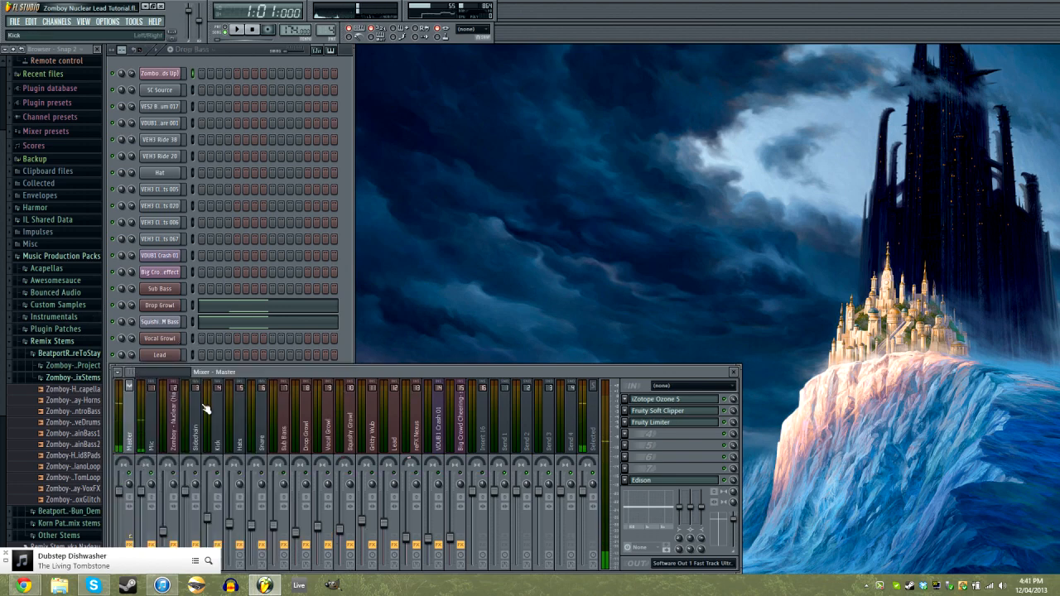
left_click(351, 327)
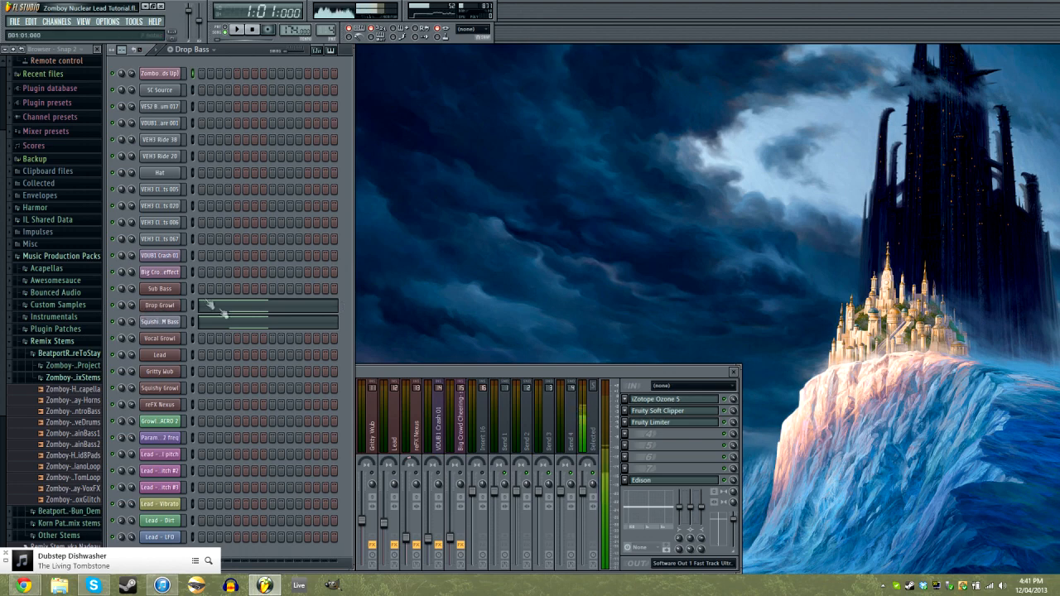
- Examine the Fruity Parametric EQ 2 on the Drop Growl mixer track and close it
left_click_drag(357, 377, 116, 377)
left_click_drag(326, 425, 306, 439)
left_click(669, 423)
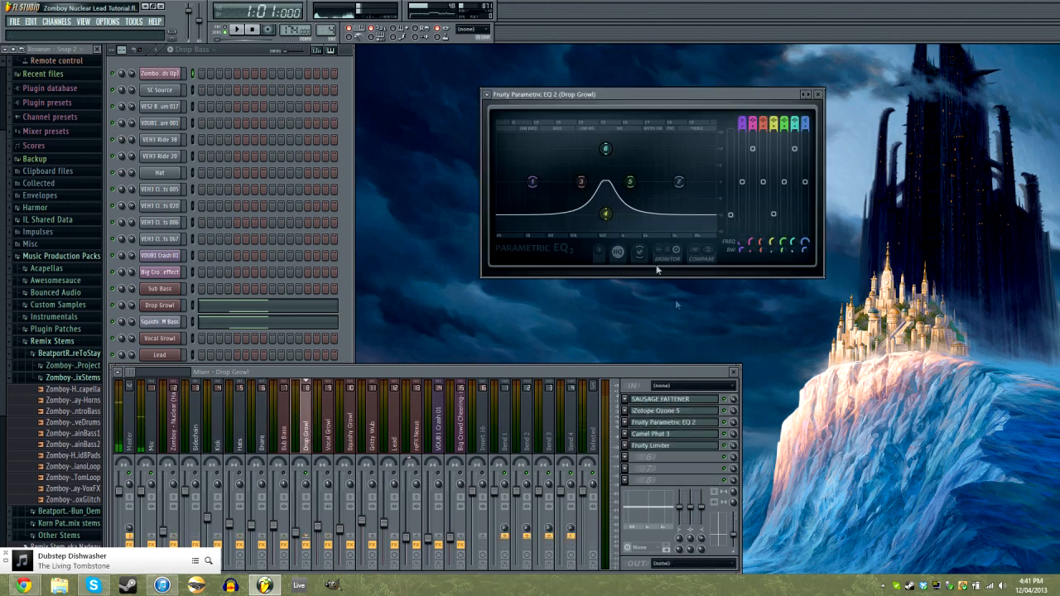
left_click_drag(622, 93, 614, 99)
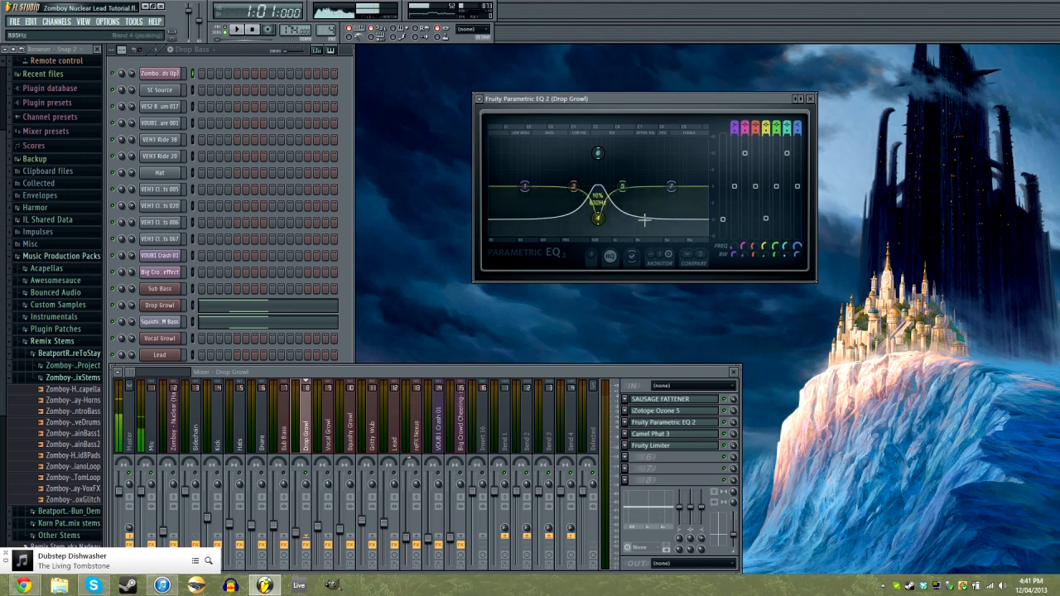
left_click(810, 98)
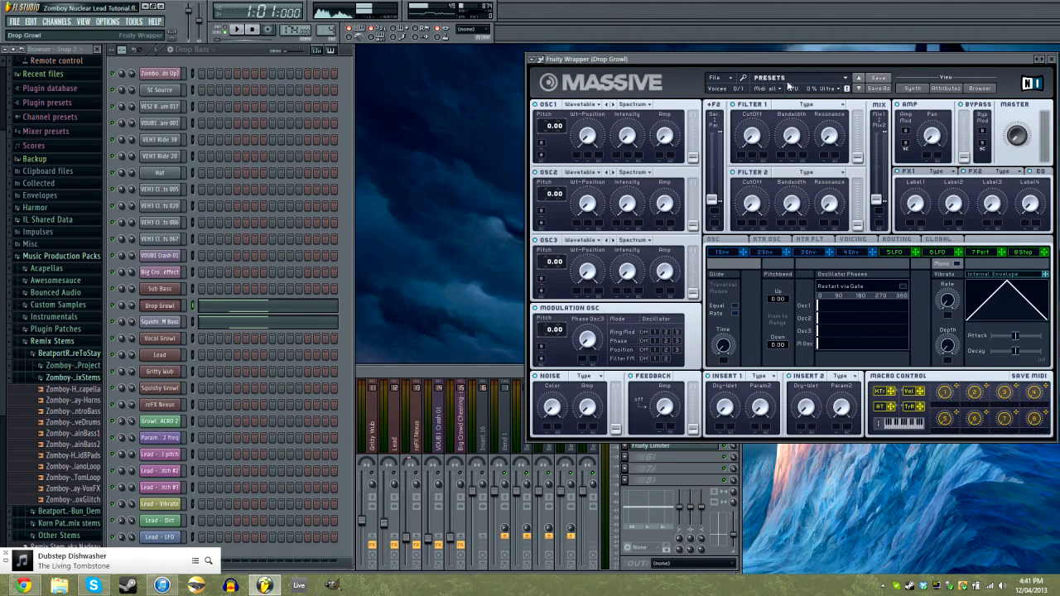
- In the Drop Growl Massive, change the wavetables of oscillators 3 and 2 to Square-Saw I
left_click_drag(836, 58, 830, 56)
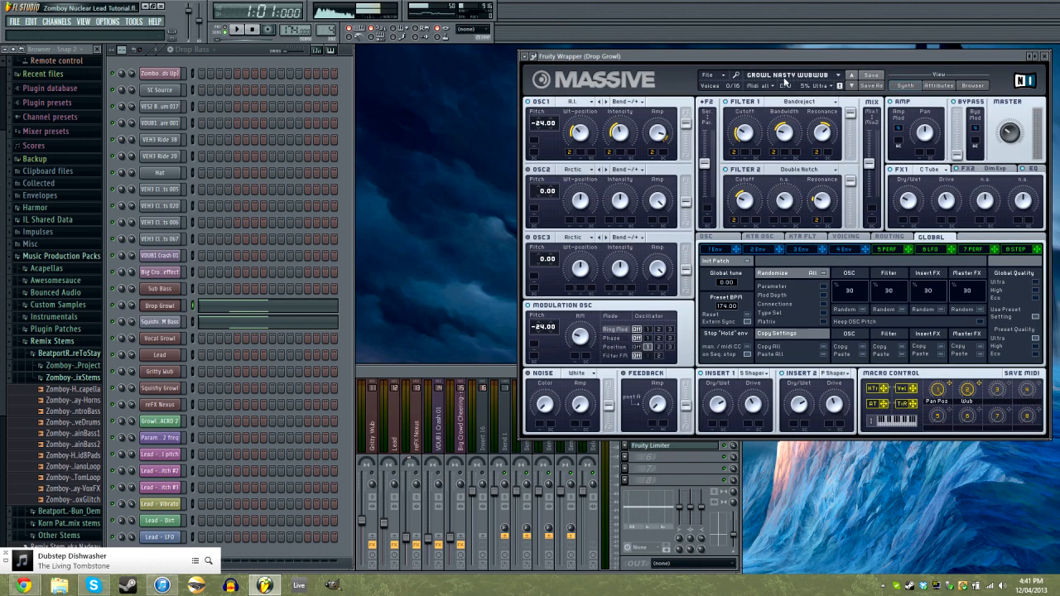
left_click(494, 130)
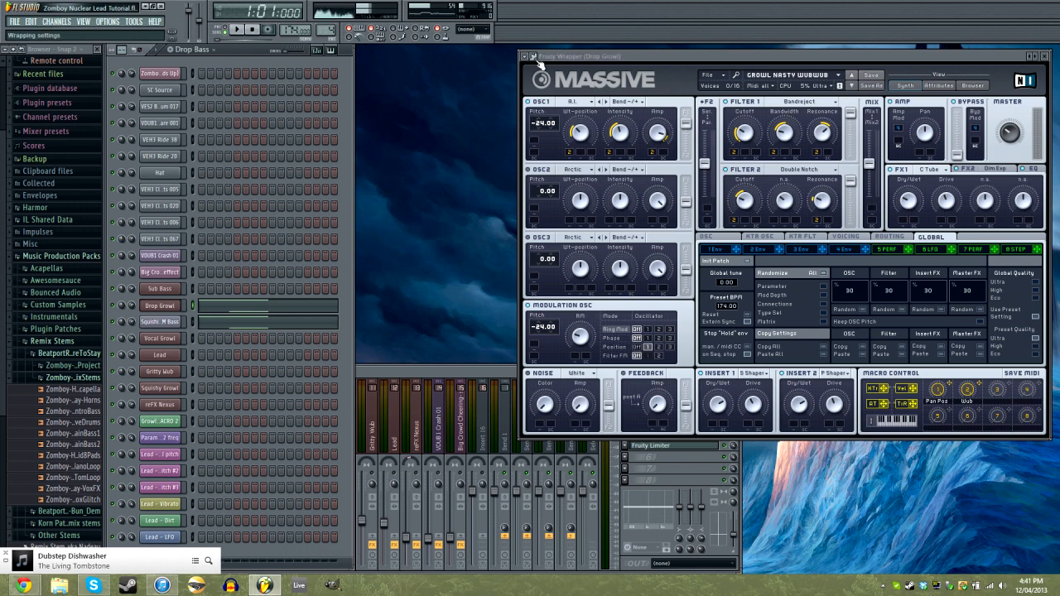
left_click(649, 53)
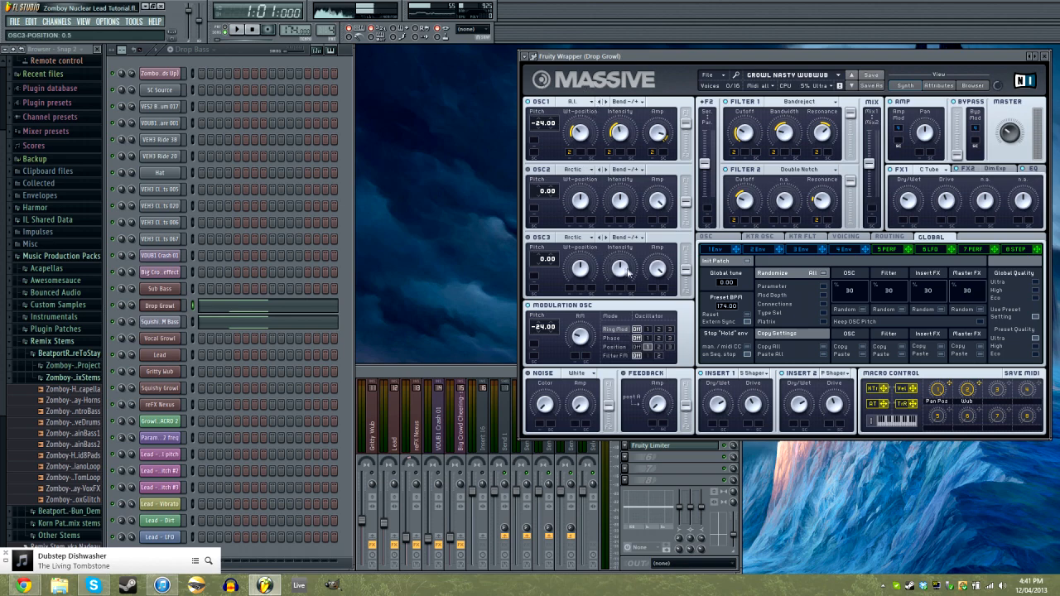
left_click(590, 242)
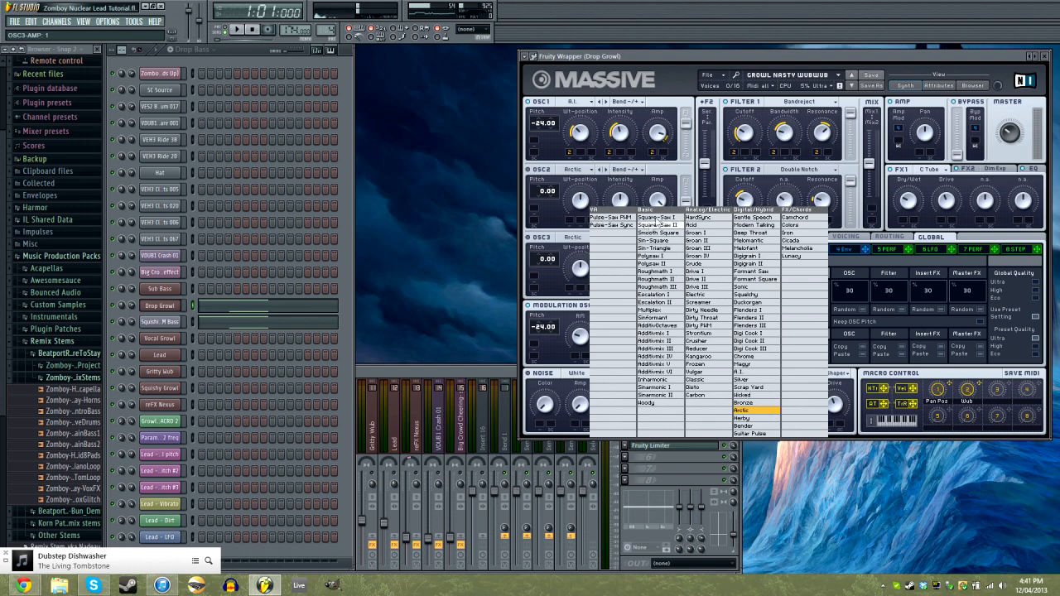
left_click(661, 229)
left_click(595, 173)
left_click(623, 180)
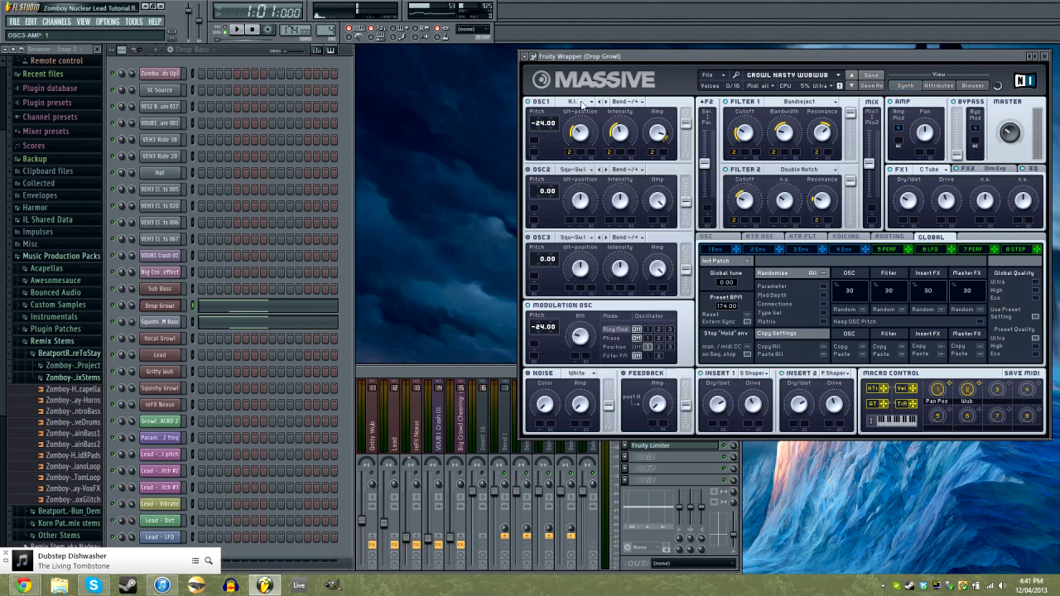
- Switch the mode of oscillators 2 and 3 in the Drop Growl Massive to Spectrum
left_click(626, 171)
left_click(631, 180)
left_click(633, 238)
left_click(633, 245)
left_click(589, 82)
left_click(331, 134)
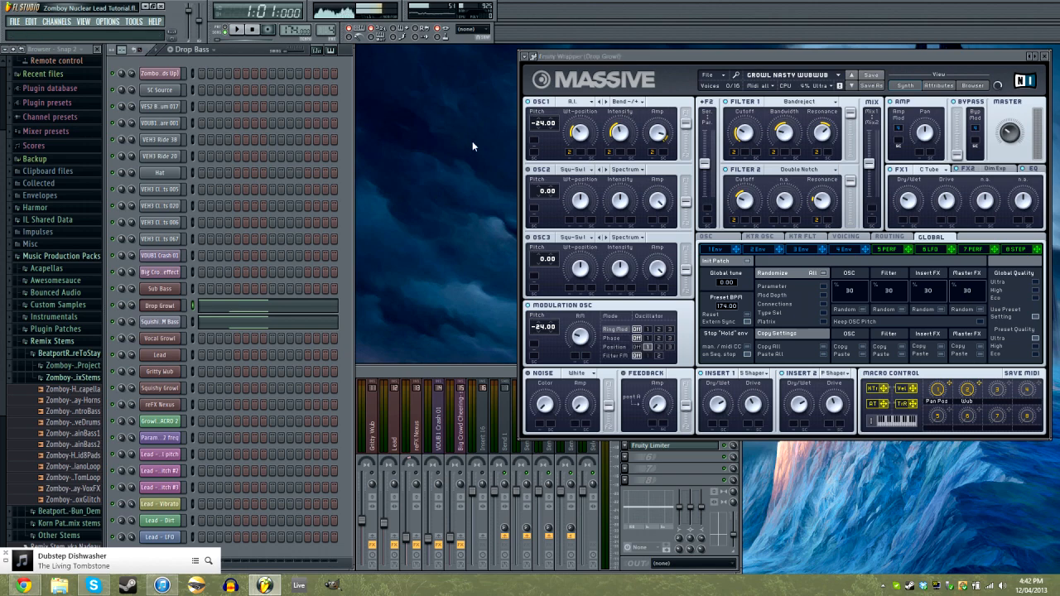
- Add a Massive instrument channel with a blank new sound and show its 5 LFO settings
left_click(56, 22)
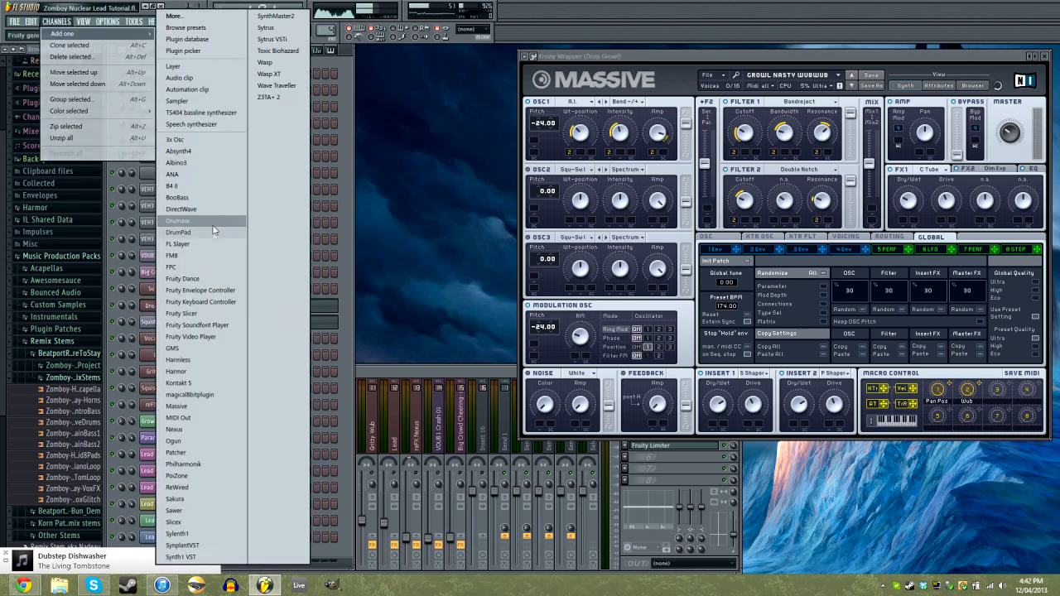
left_click(197, 406)
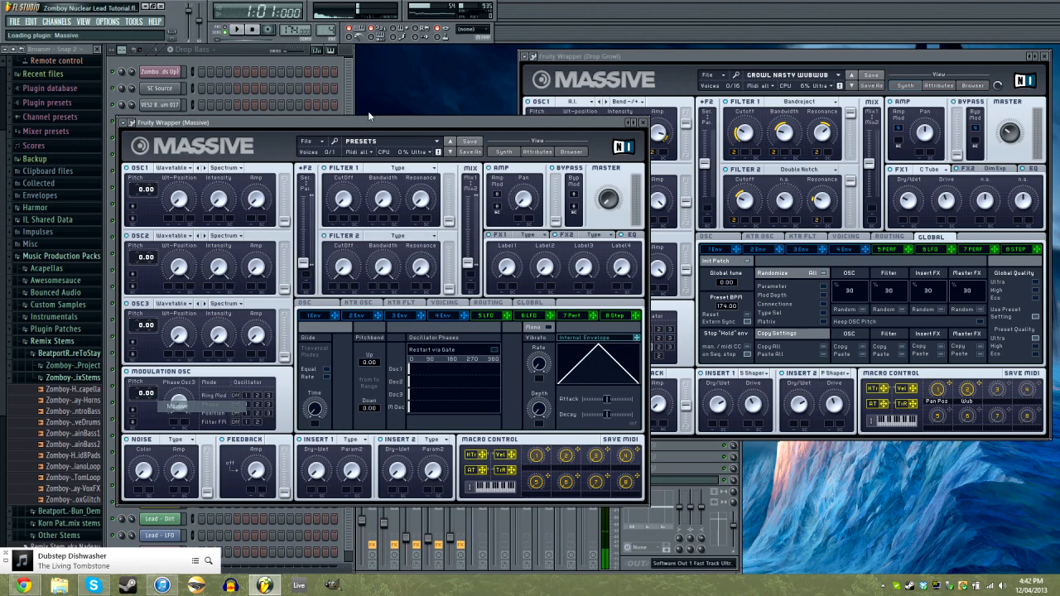
left_click_drag(384, 121, 369, 89)
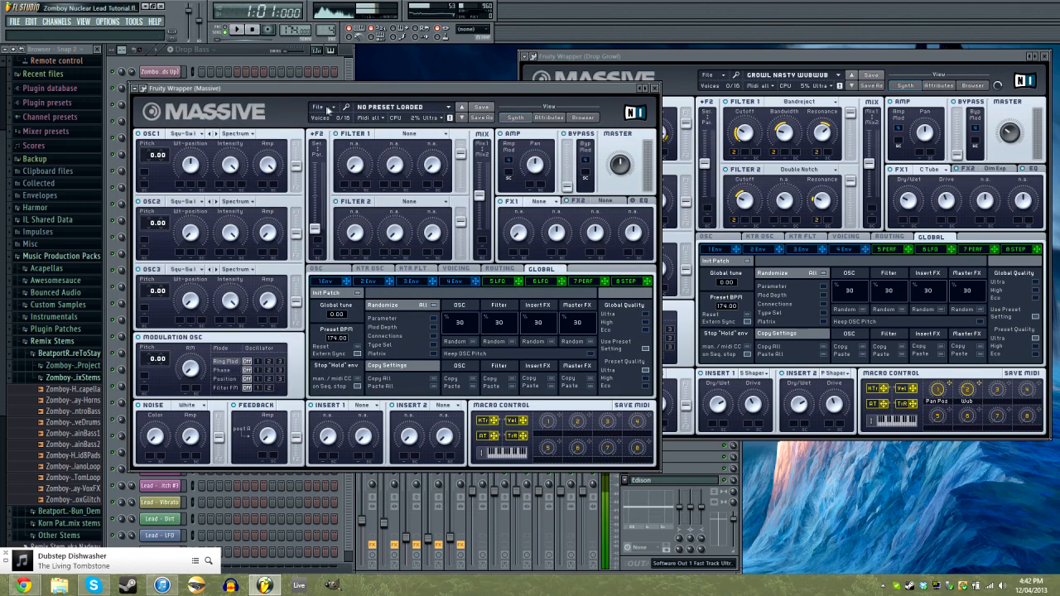
left_click(324, 108)
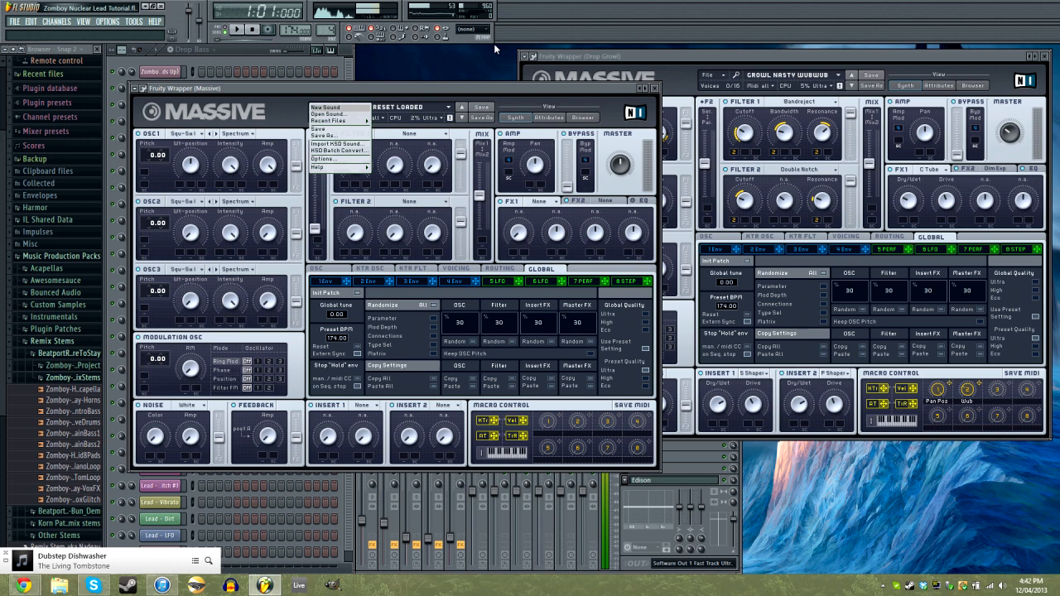
left_click(325, 107)
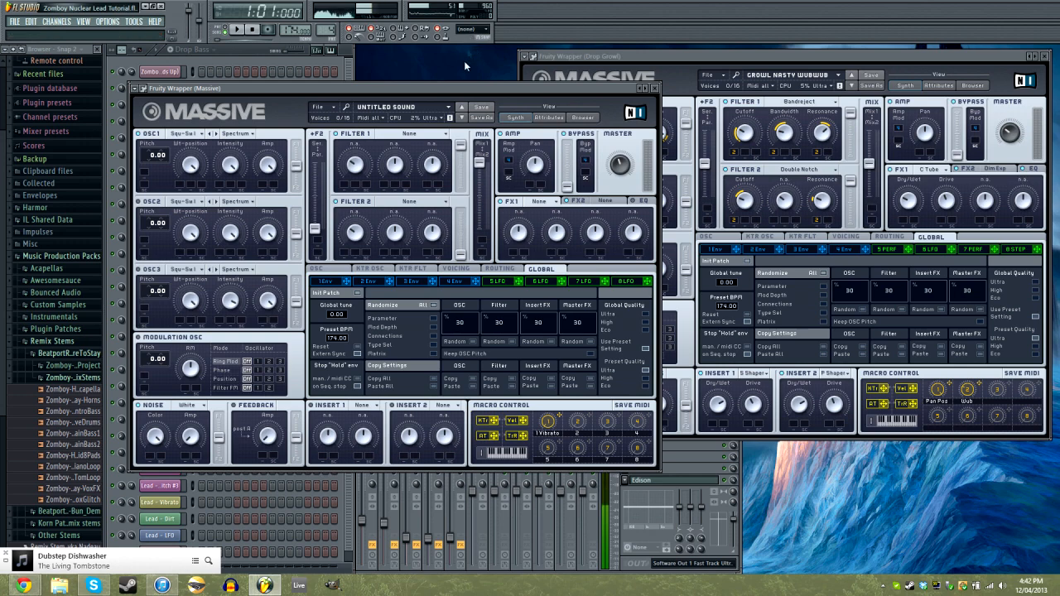
left_click_drag(453, 87, 462, 82)
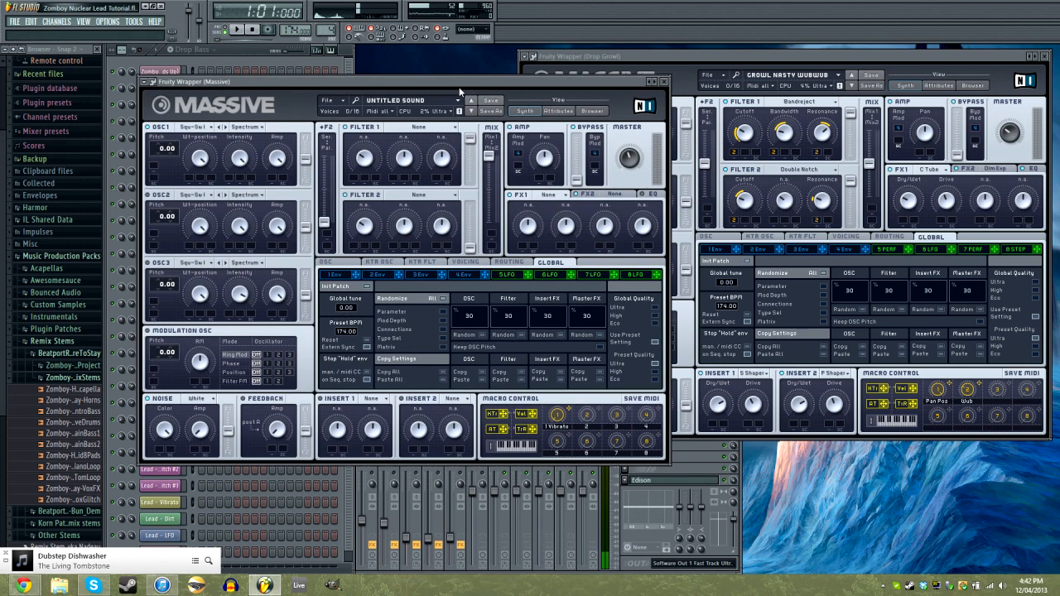
left_click(463, 275)
left_click(506, 274)
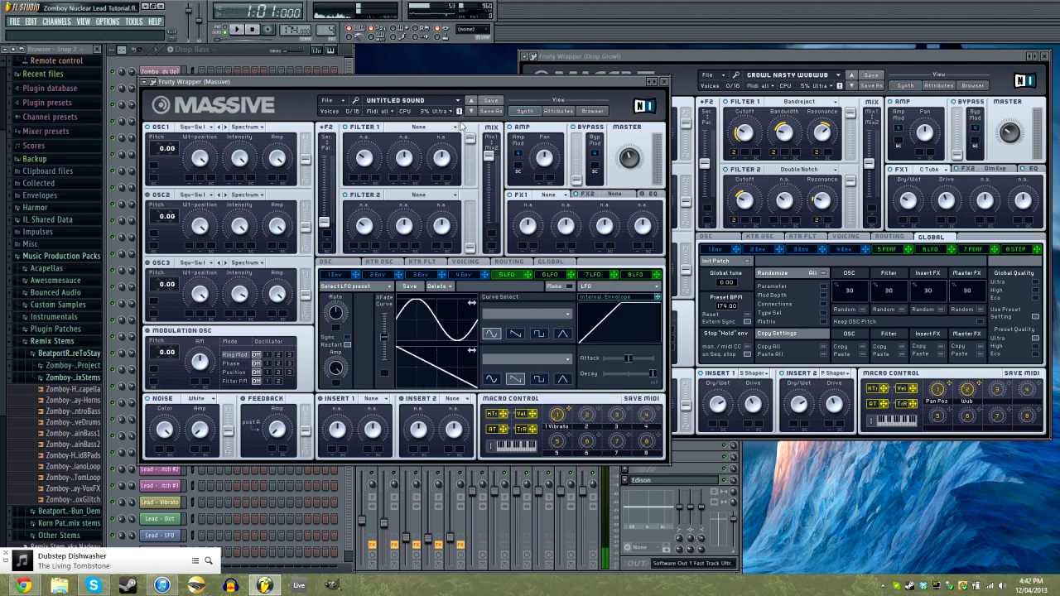
- Set oscillator 1 of the new Massive to pitch -24.00, wavetable A.I., mode Bend-/+, intensity about 0.42 and amp about 0.86
left_click_drag(437, 84, 439, 96)
left_click_drag(165, 163, 164, 189)
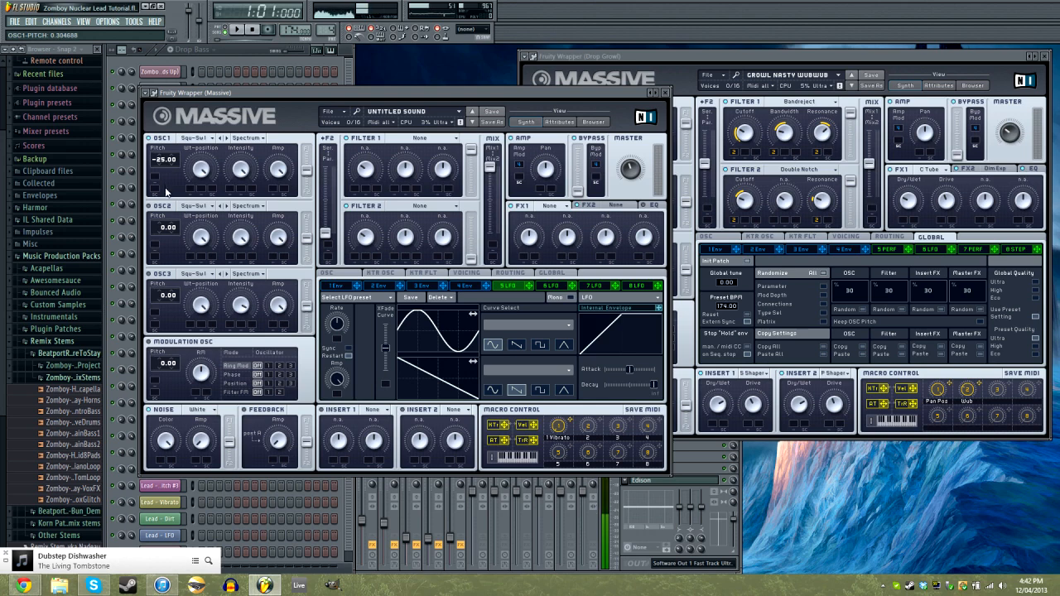
left_click(204, 139)
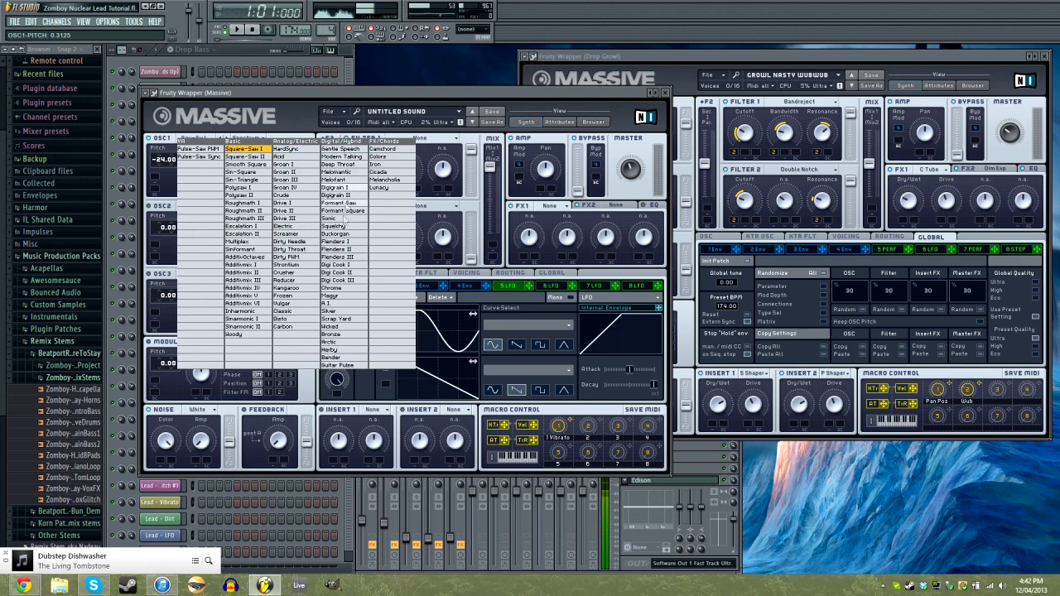
left_click(335, 304)
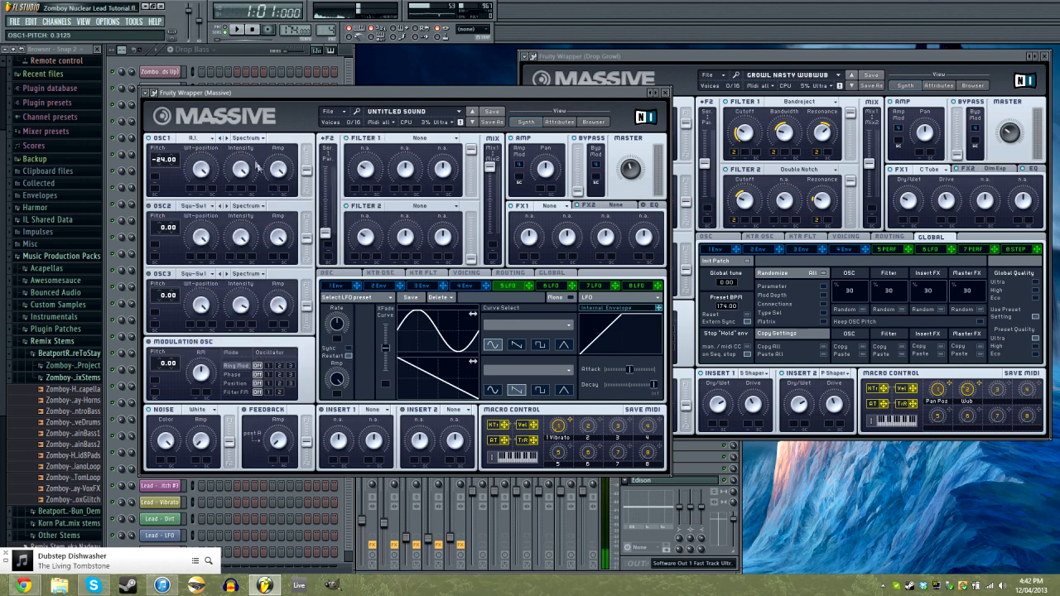
left_click(249, 138)
left_click(249, 147)
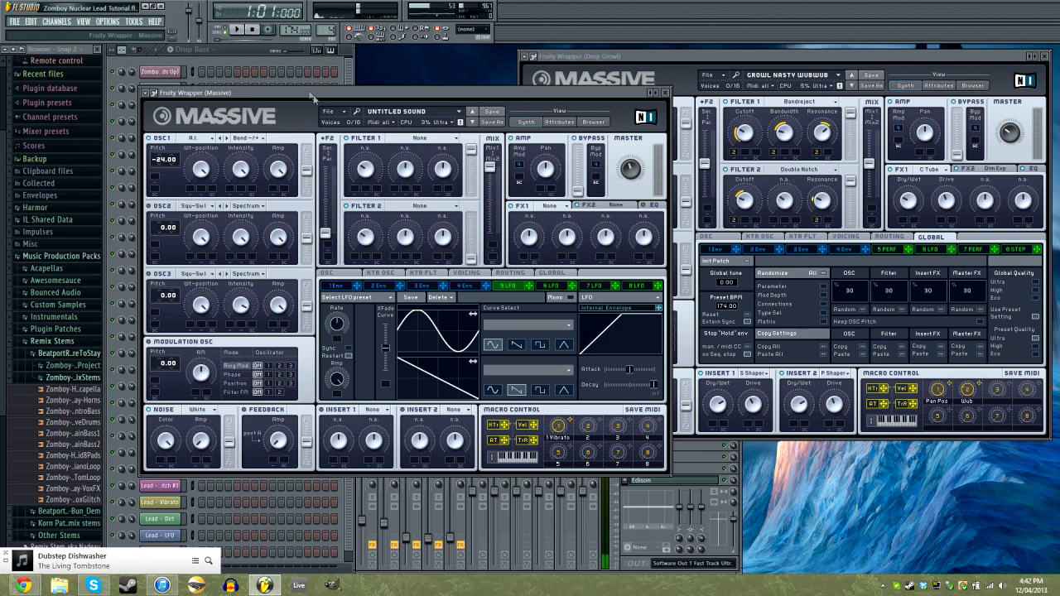
left_click_drag(308, 89, 341, 98)
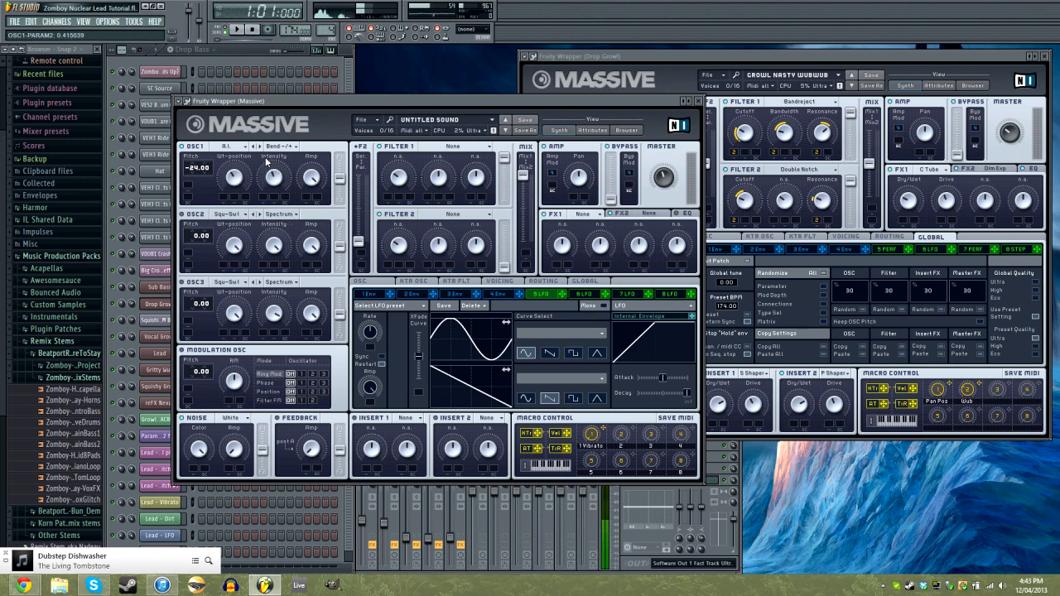
left_click_drag(309, 182, 310, 185)
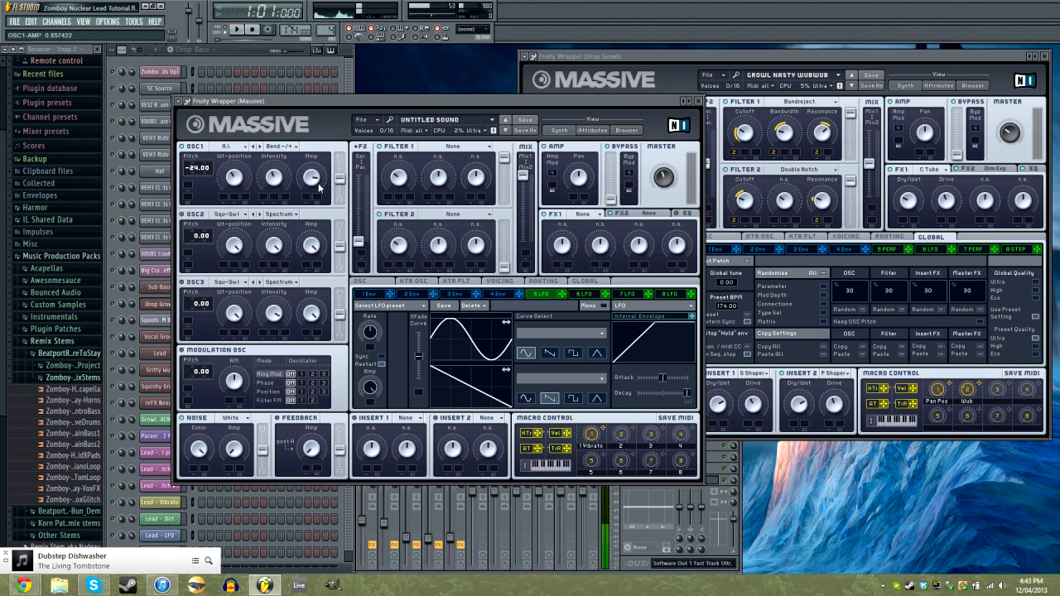
- Set the modulation oscillator's pitch to -24.00 and have it modulate oscillator 1's position by about 0.20
left_click_drag(509, 104, 551, 103)
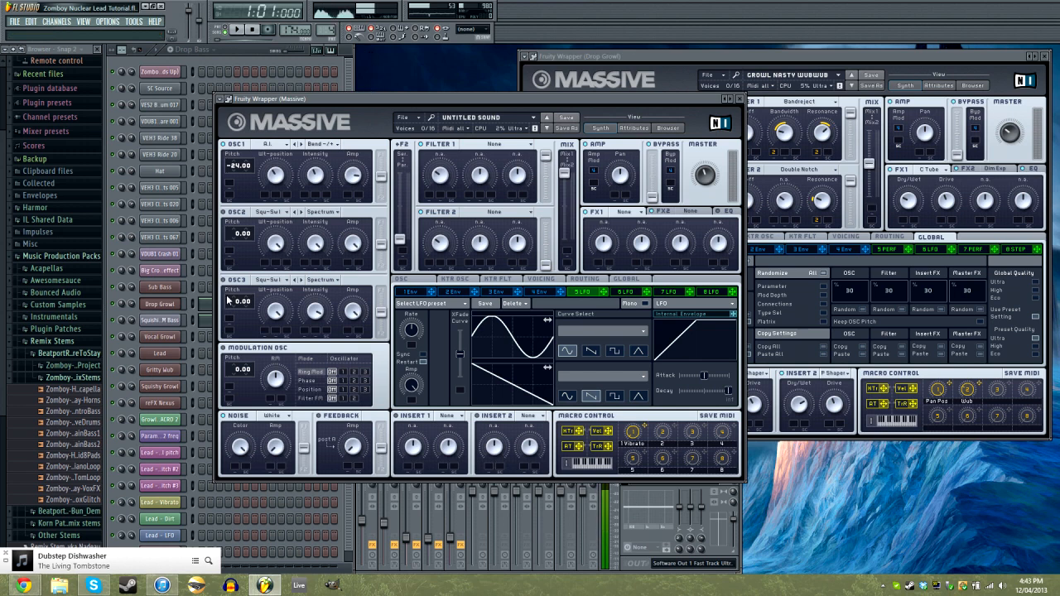
left_click_drag(240, 372, 242, 399)
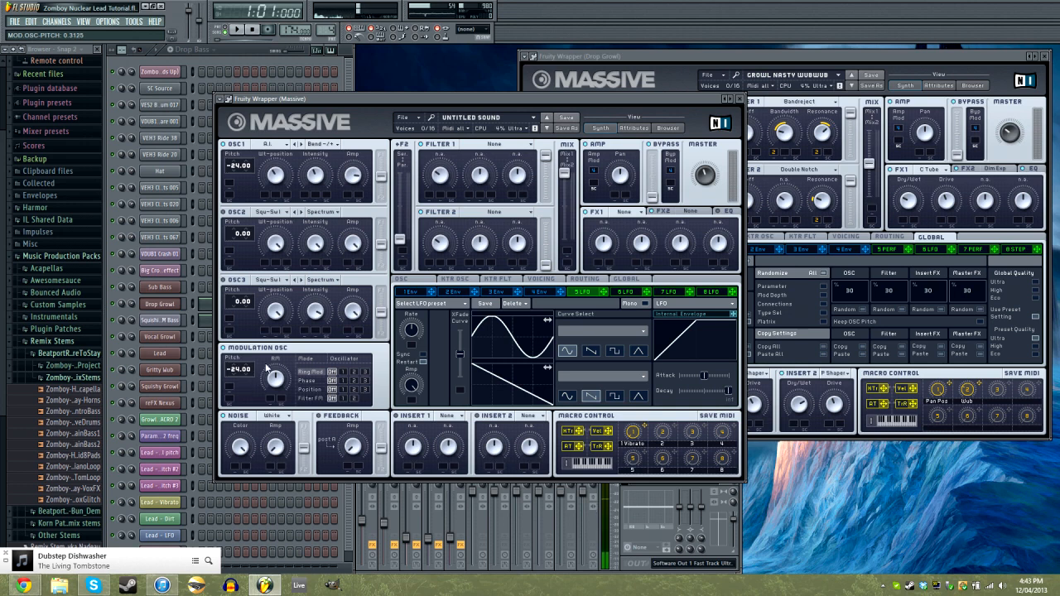
left_click(309, 390)
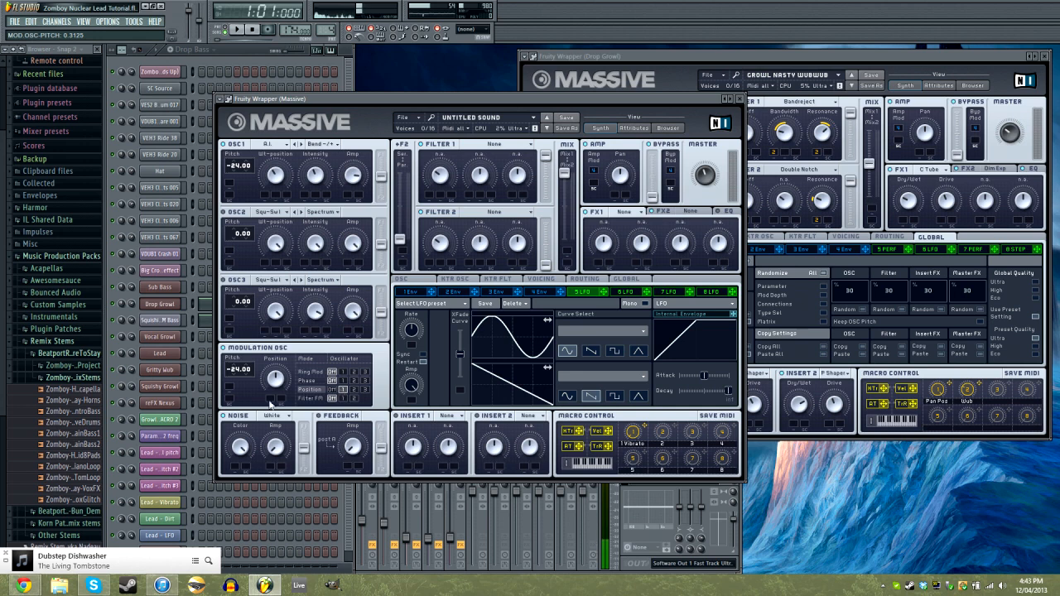
mouse_move(274, 378)
left_mouse_down()
mouse_move(275, 396)
mouse_move(278, 384)
left_mouse_up()
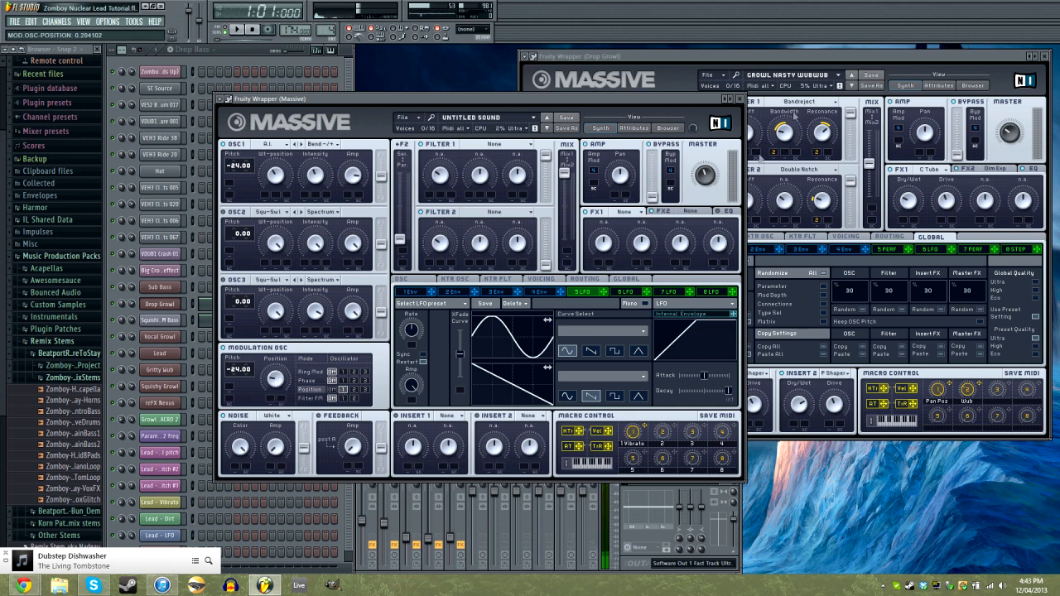
- Clear the Vibrato macro 1 in the new Massive and name it Wub
left_click(773, 58)
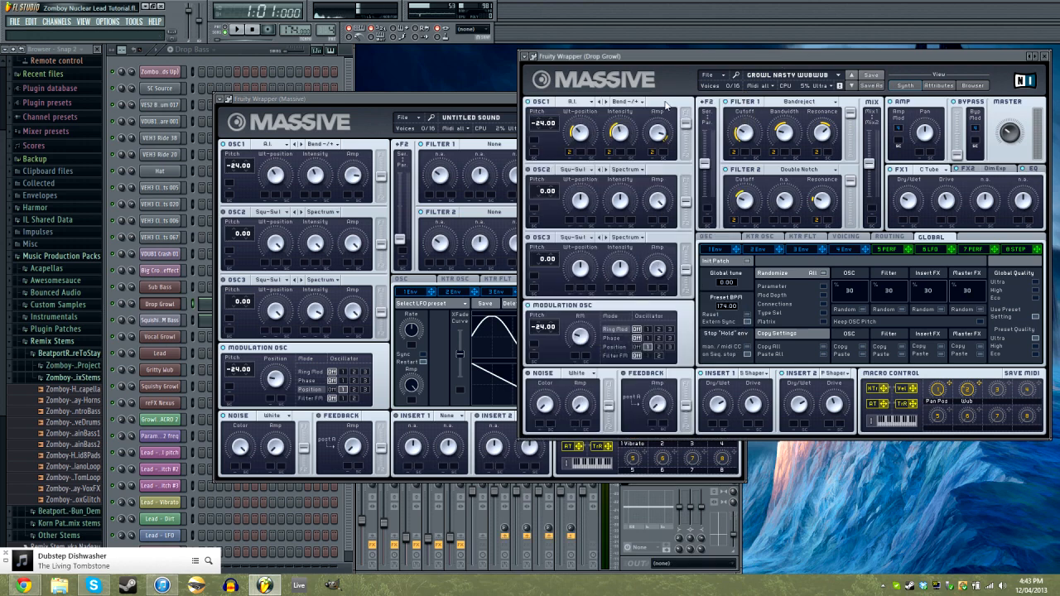
left_click(509, 105)
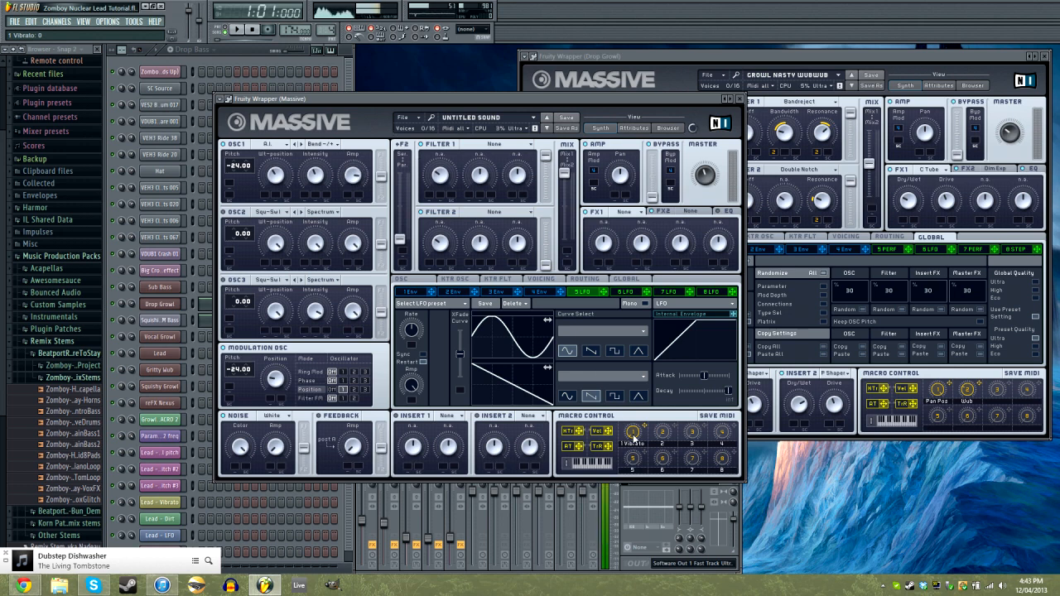
mouse_move(633, 436)
left_mouse_down()
mouse_move(639, 381)
mouse_move(637, 452)
left_mouse_up()
right_click(634, 437)
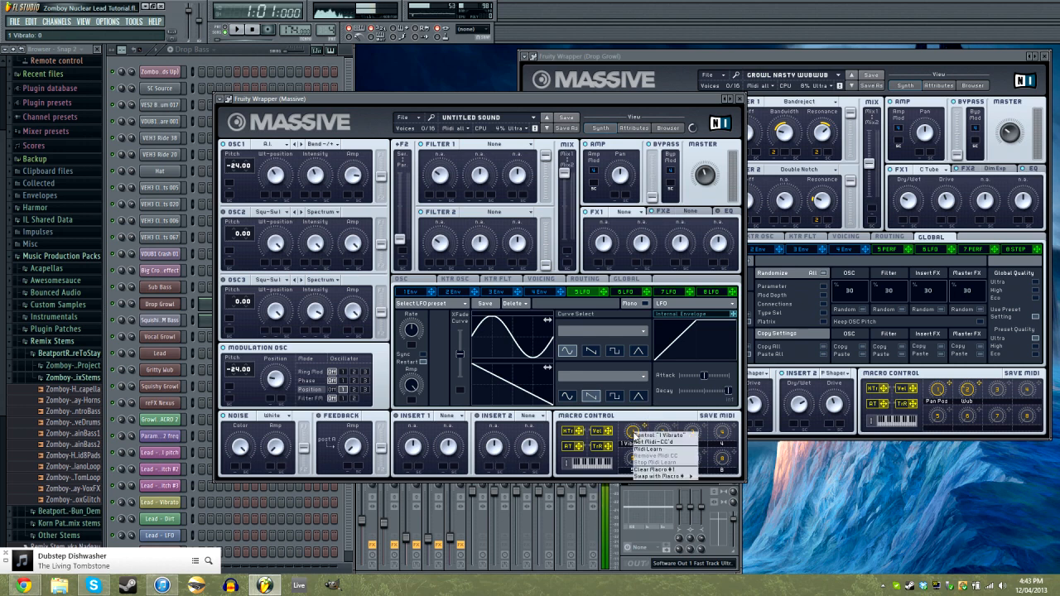
left_click(675, 476)
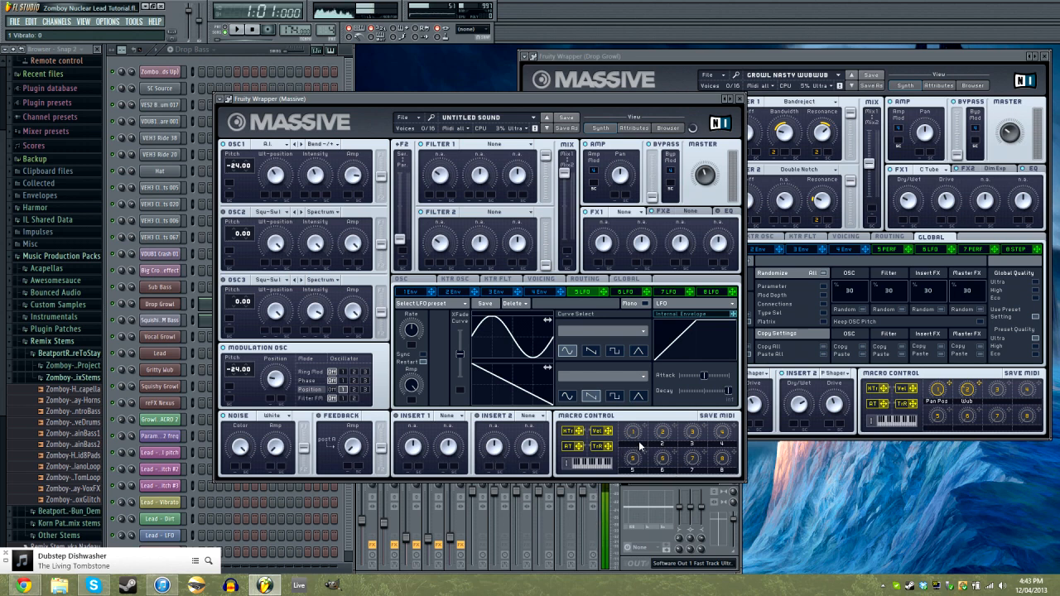
type("W")
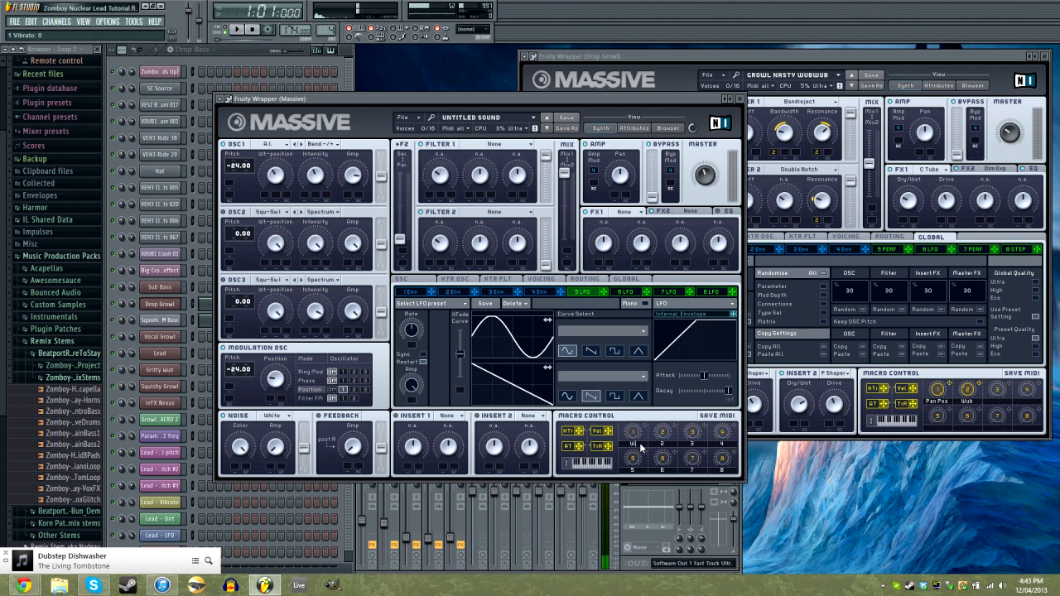
type("ub")
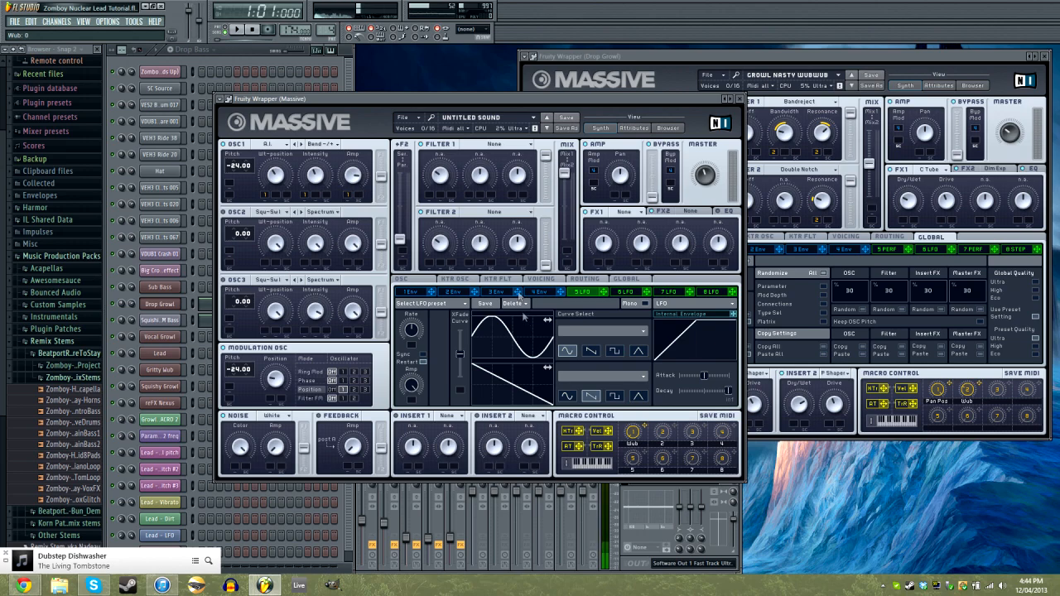
- Modulate oscillator 1's wavetable position, intensity and amp with macro 1 in the new Massive, and set its filter routing to about 0.80
left_click_drag(642, 60, 916, 76)
left_click_drag(265, 195, 270, 216)
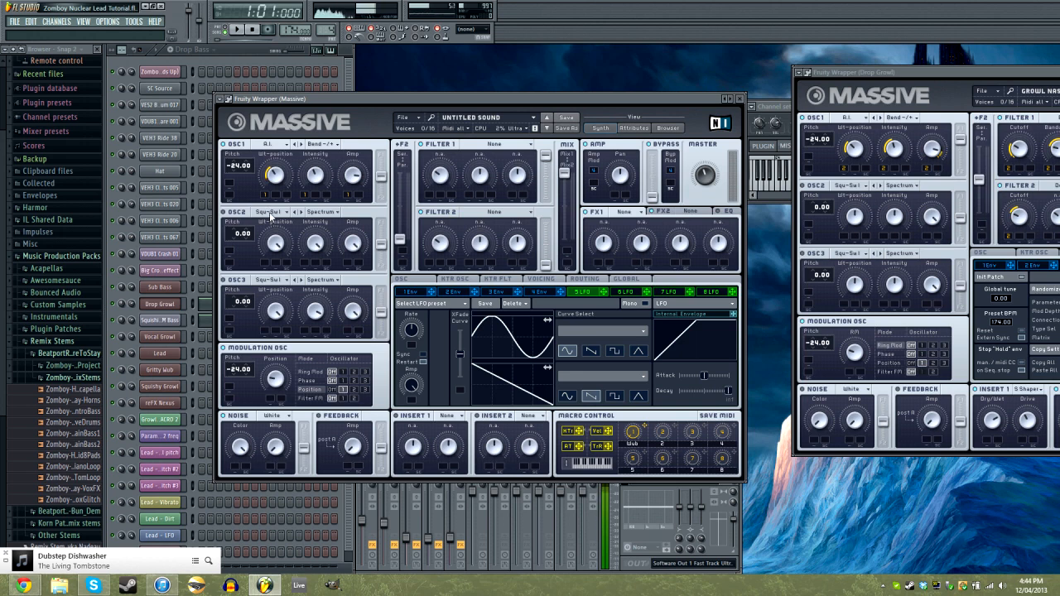
left_click_drag(304, 197, 304, 218)
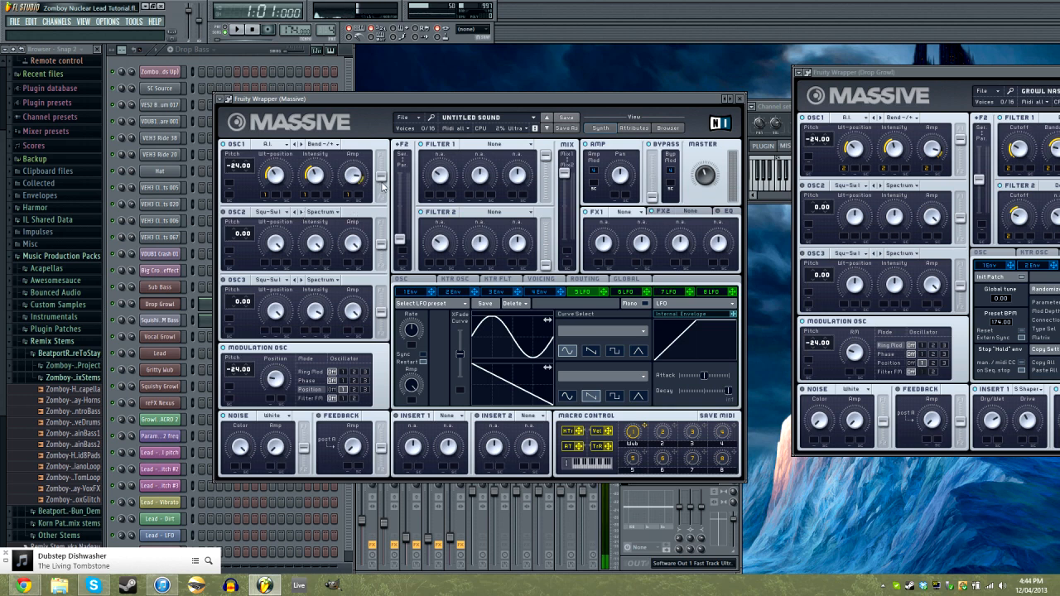
left_click_drag(385, 182, 386, 169)
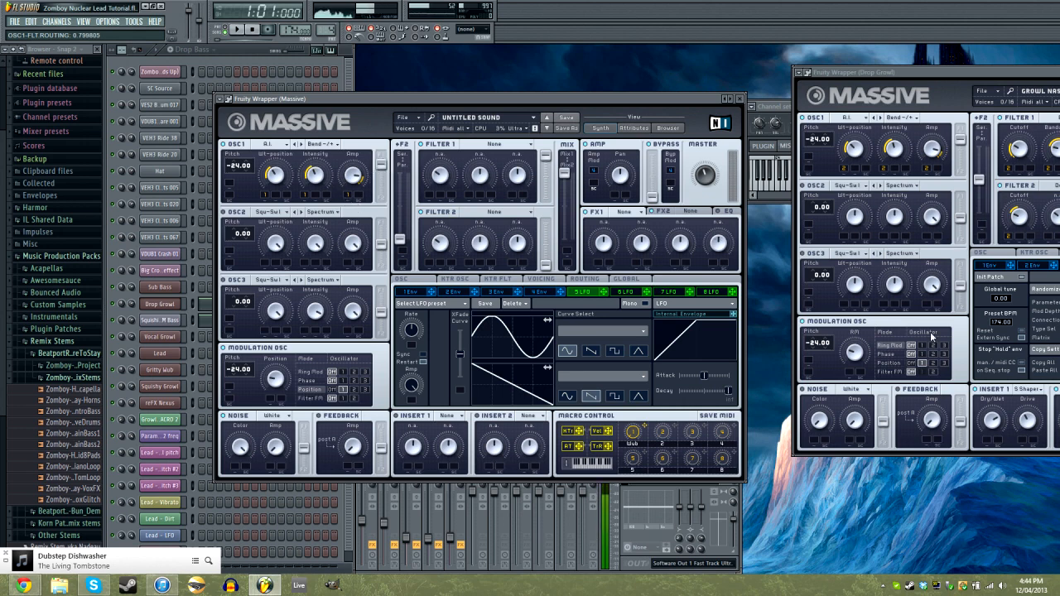
- Assign macro 1 to the modulation oscillator's position and arrange the new Massive and Drop Growl windows side by side
left_click(886, 362)
left_click(320, 391)
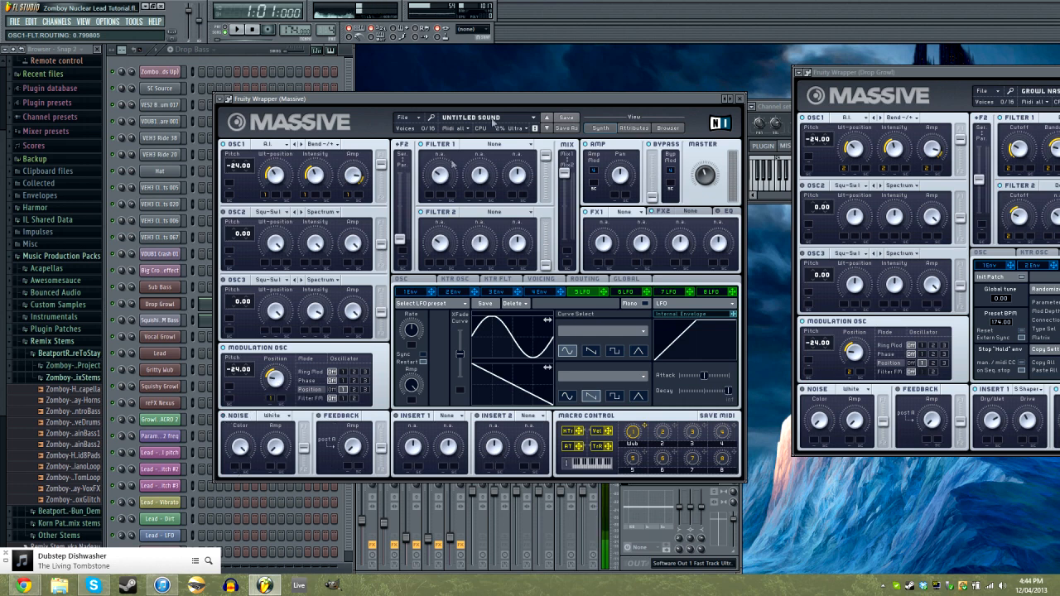
left_click_drag(517, 101, 416, 104)
left_click_drag(816, 72, 690, 98)
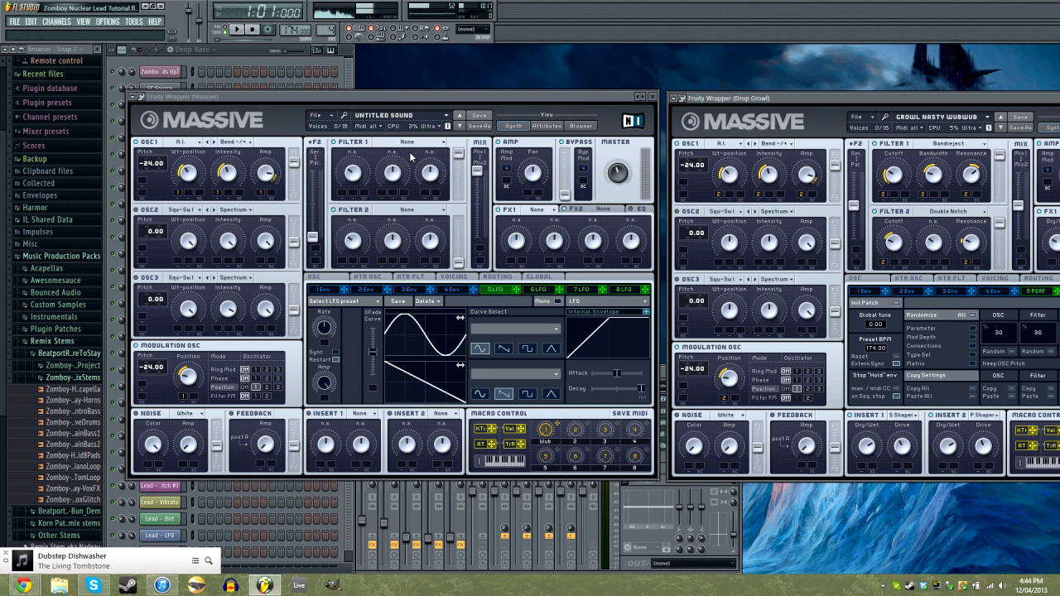
- Set filter 1 to Bandreject and filter 2 to Double Notch in the new Massive
left_click(408, 142)
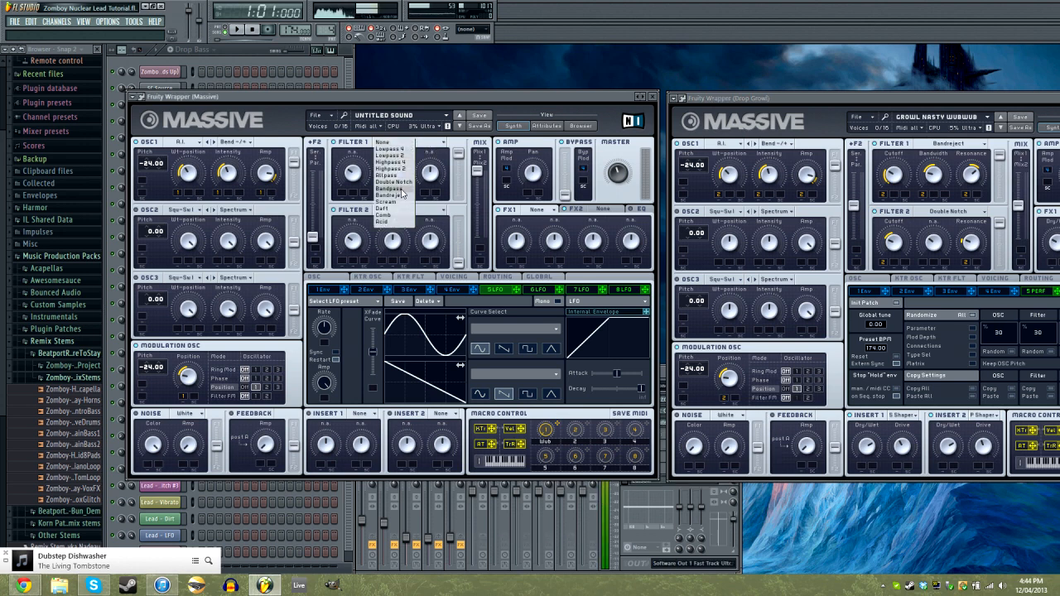
left_click(403, 195)
left_click(422, 211)
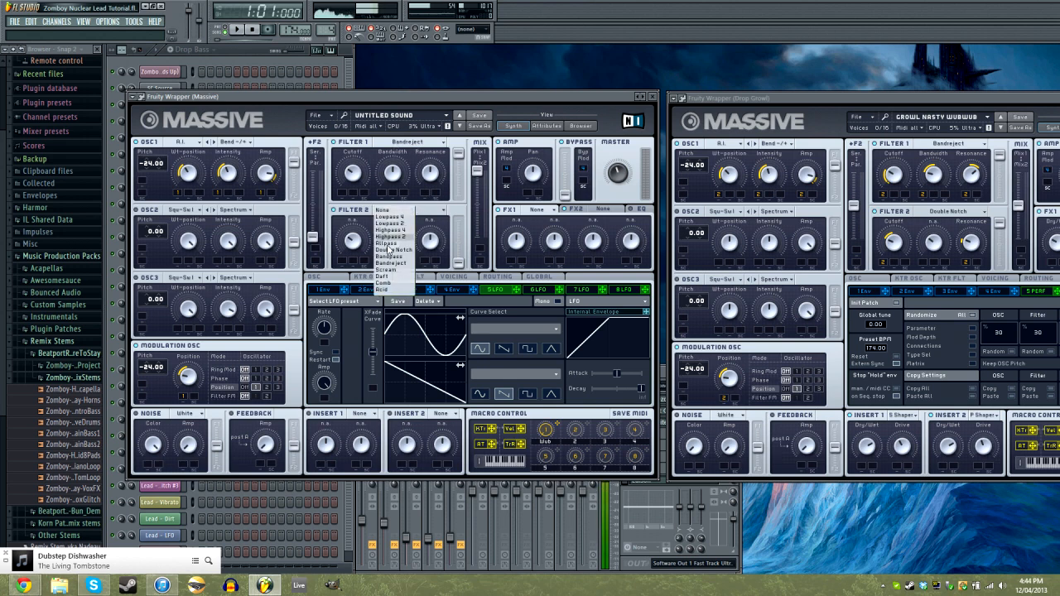
left_click(394, 257)
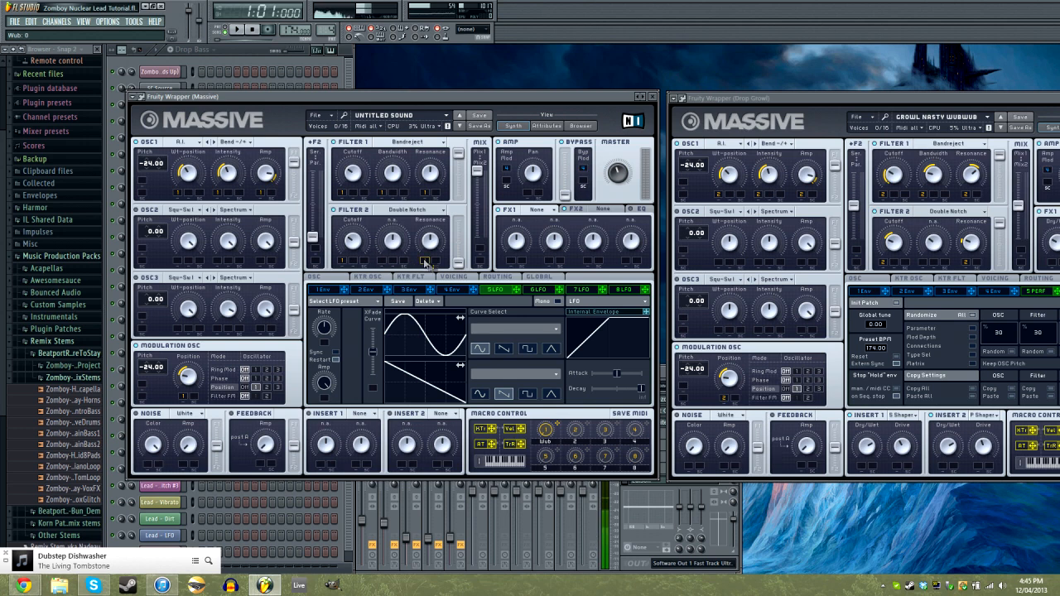
- Set the serial/parallel filter routing about midway, center the filter mix at 0.5 and raise filter 2's output level
left_click_drag(314, 240, 325, 203)
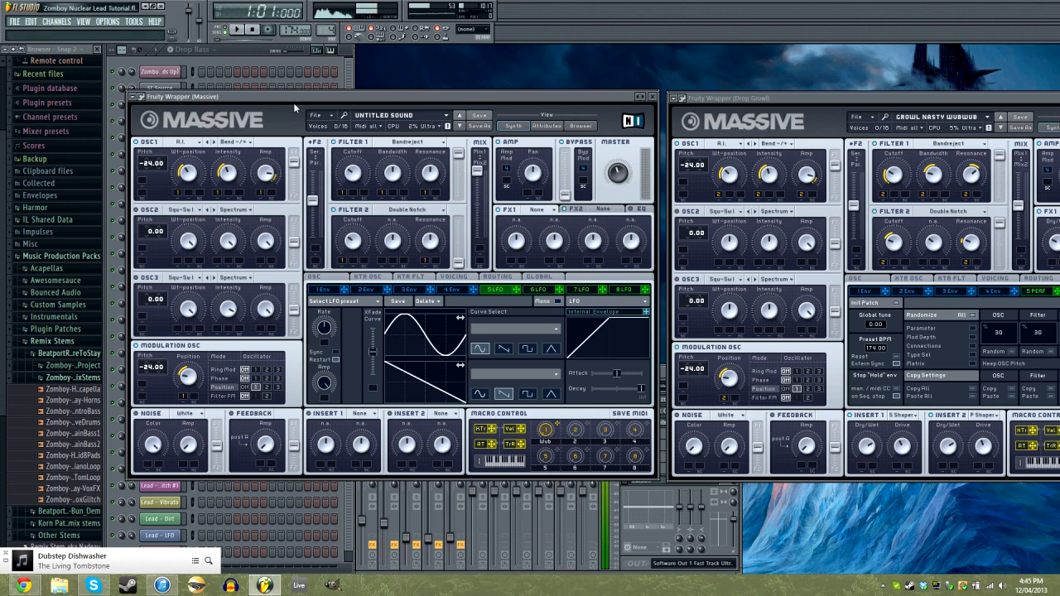
double_click(478, 174)
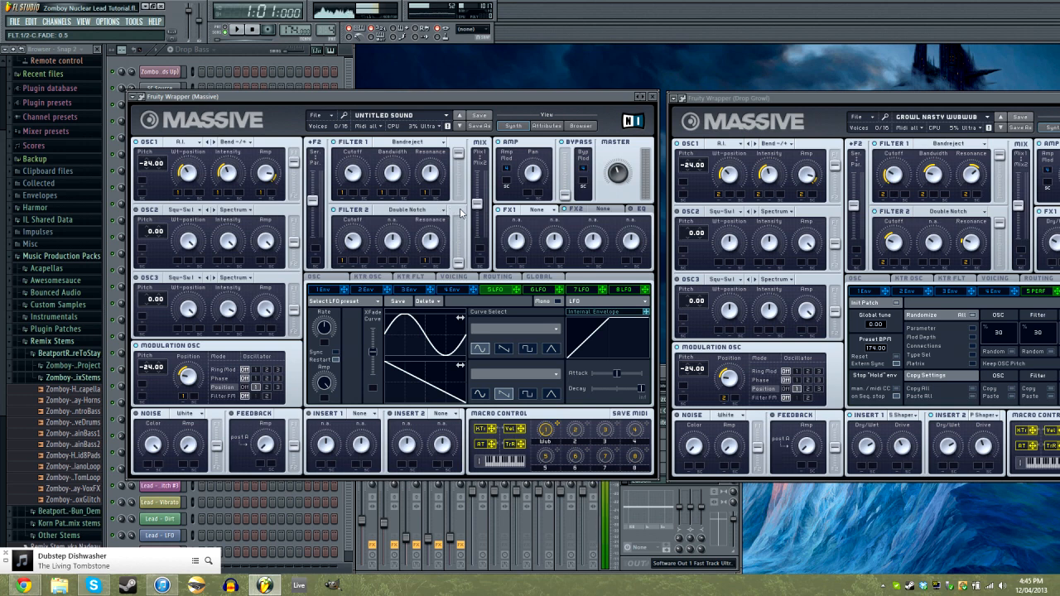
left_click_drag(461, 266, 454, 179)
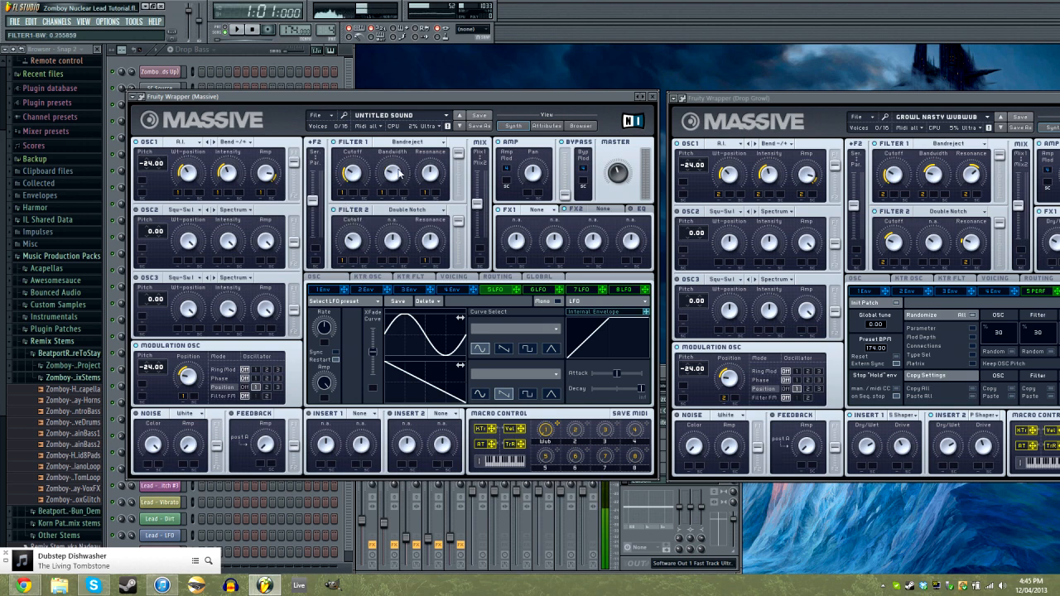
- Adjust filter 1's bandwidth and resonance, and set filter 2's cutoff to about 0.26 and resonance to about 0.28, all with macro 1 modulation
left_click_drag(397, 173, 397, 173)
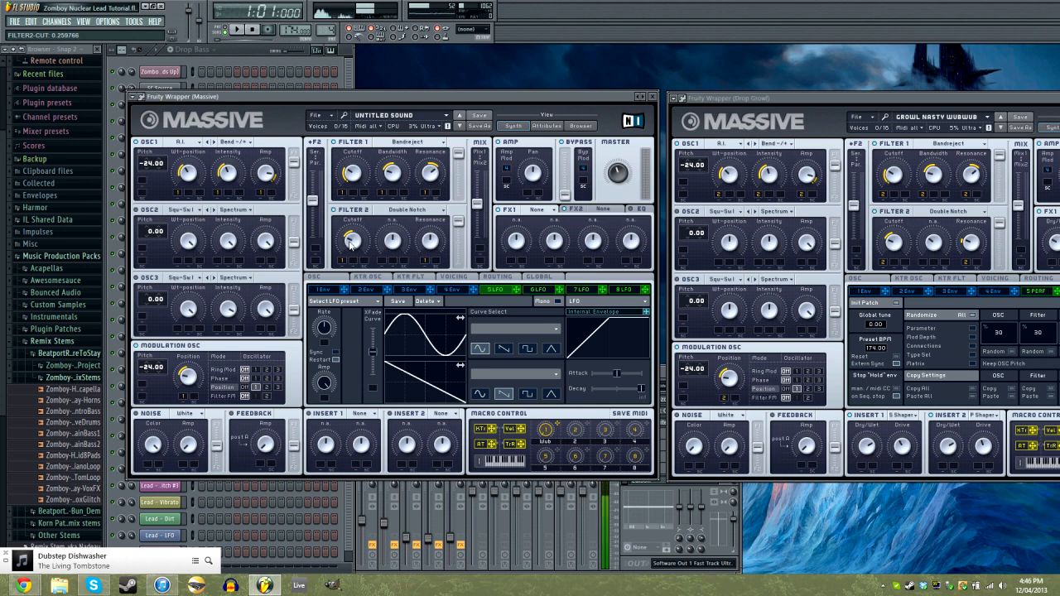
left_click_drag(430, 239, 434, 263)
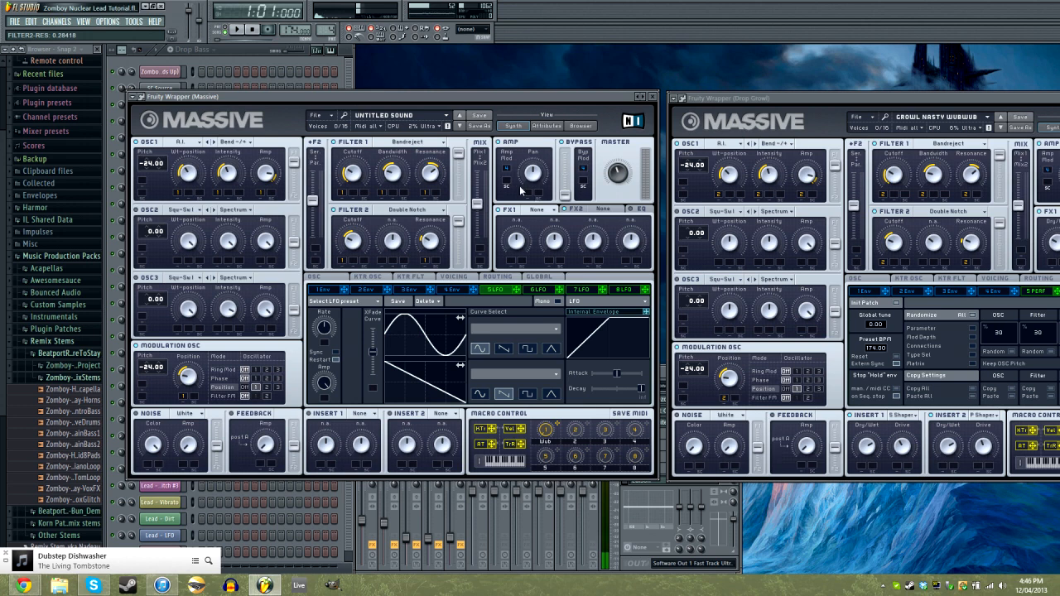
- Load Classic Tube as FX1 and adjust its dry/wet, with drive at about 0.39
left_click(551, 214)
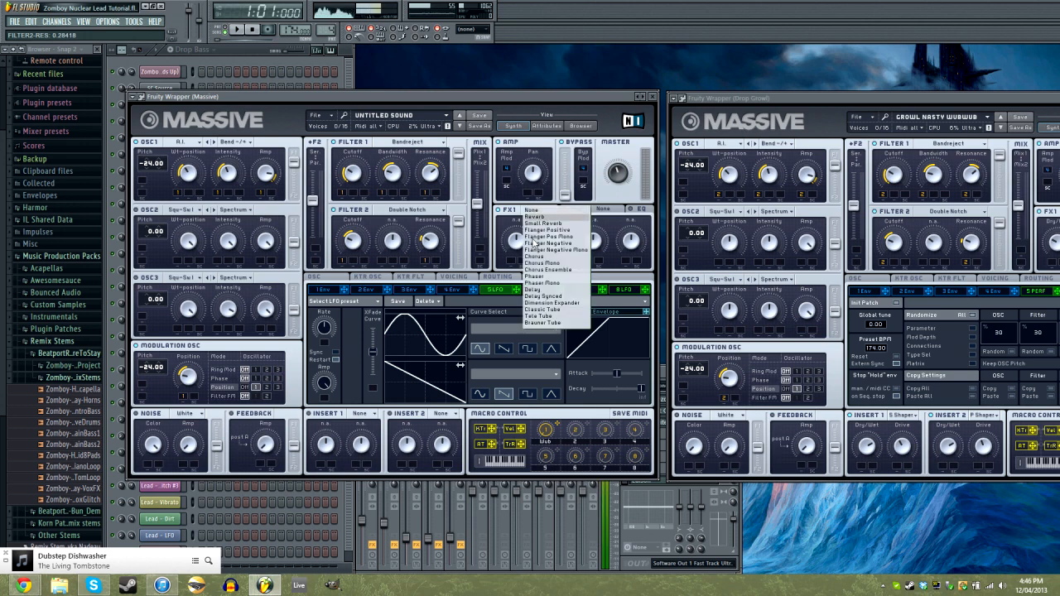
left_click(545, 318)
left_click_drag(518, 239, 553, 243)
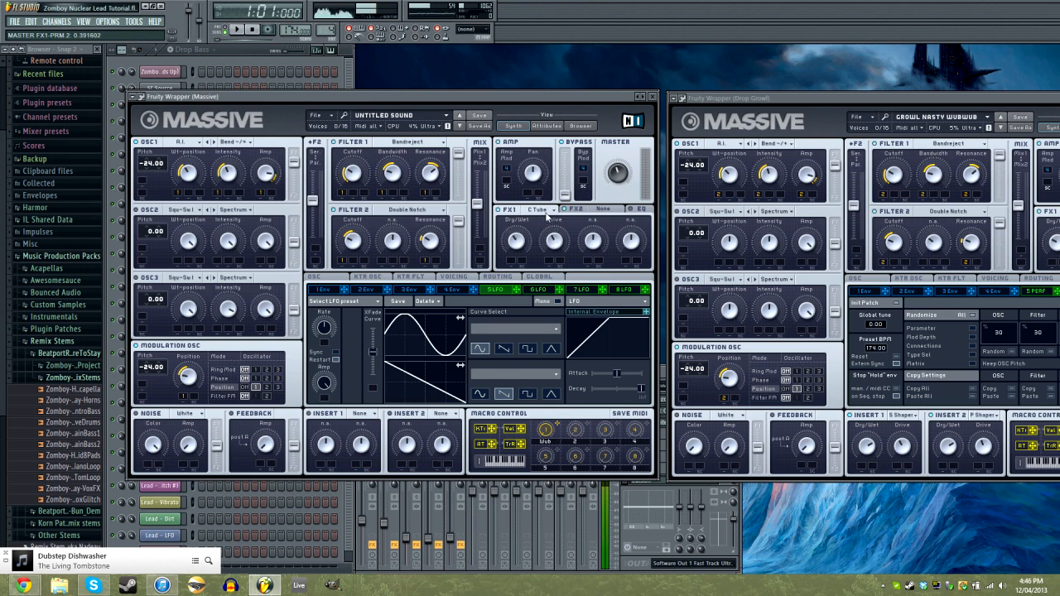
- Load Dimension Expander as FX2 with size about 0.02, and adjust the EQ with its peak frequency at about 0.38
left_click(597, 209)
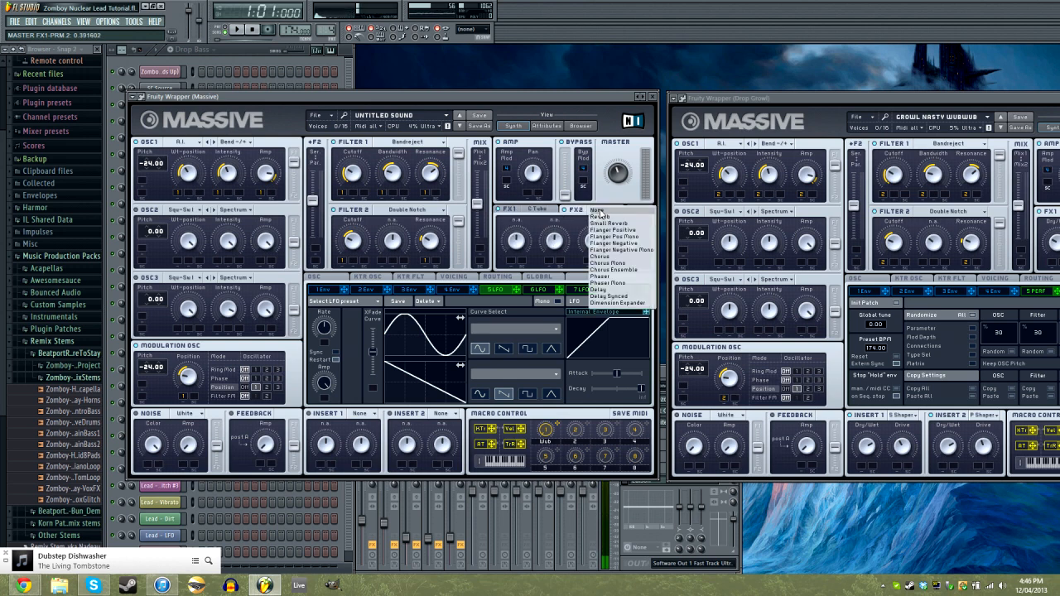
left_click(621, 304)
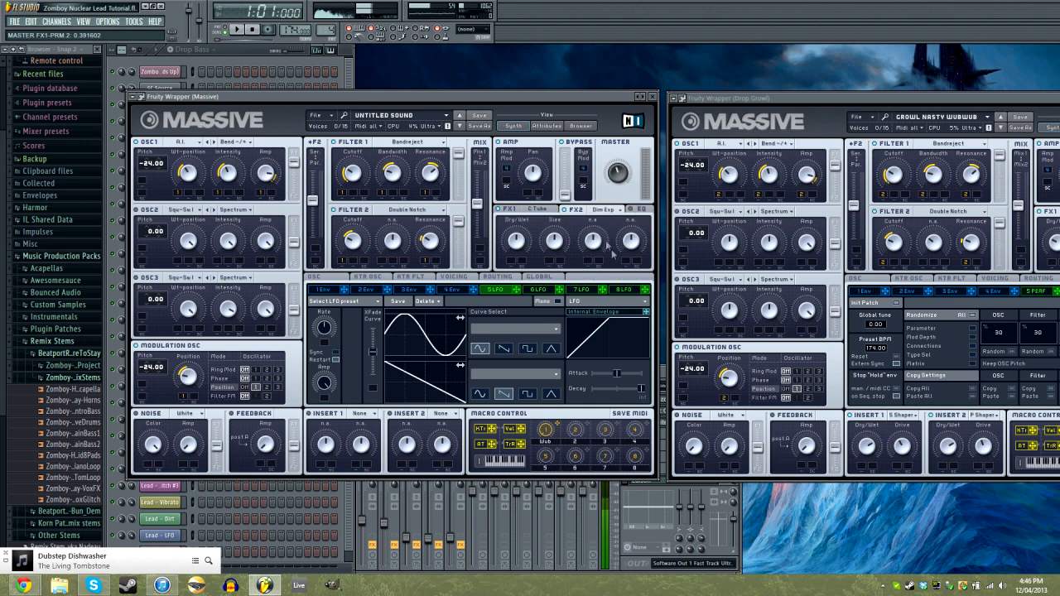
left_click_drag(517, 242, 520, 242)
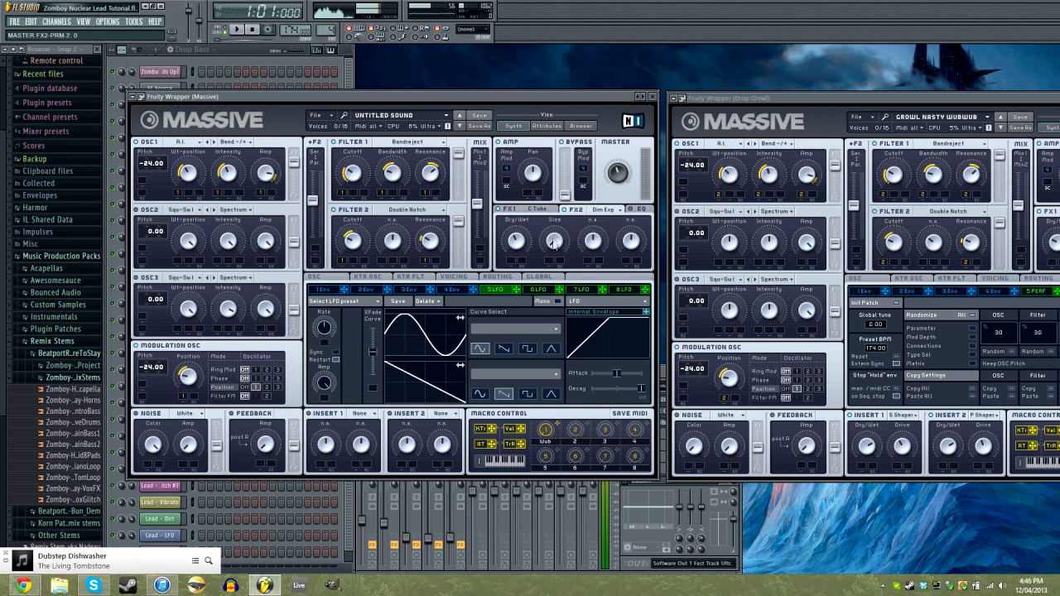
left_click_drag(555, 241, 555, 240)
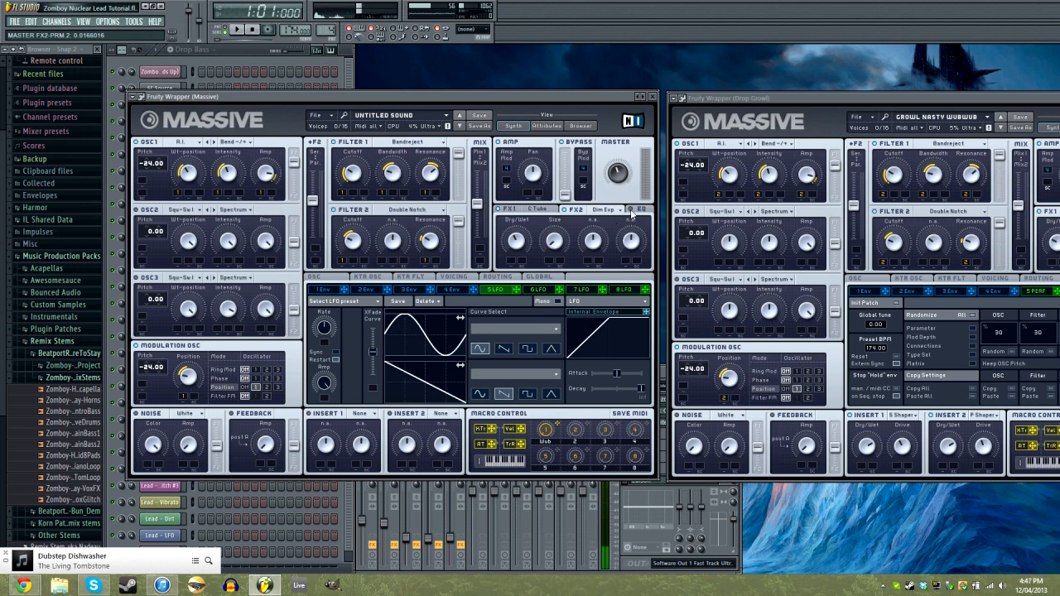
left_click(640, 210)
left_click_drag(638, 243, 638, 240)
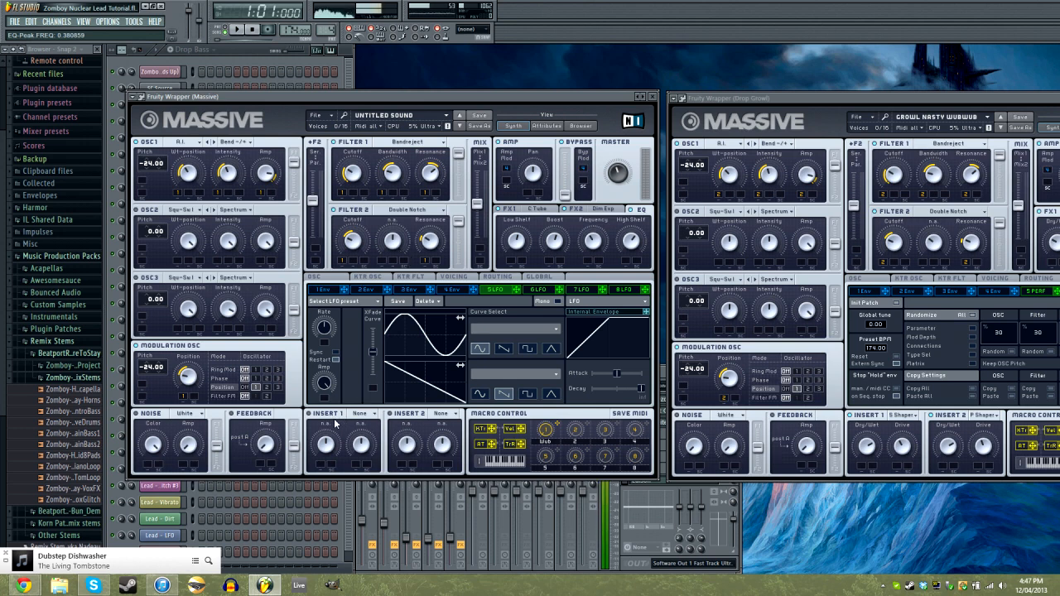
- Set Insert 1 to Sine Shaper with dry/wet about 0.76 and Insert 2 to Parabolic Shaper with drive about 0.43
left_click(365, 414)
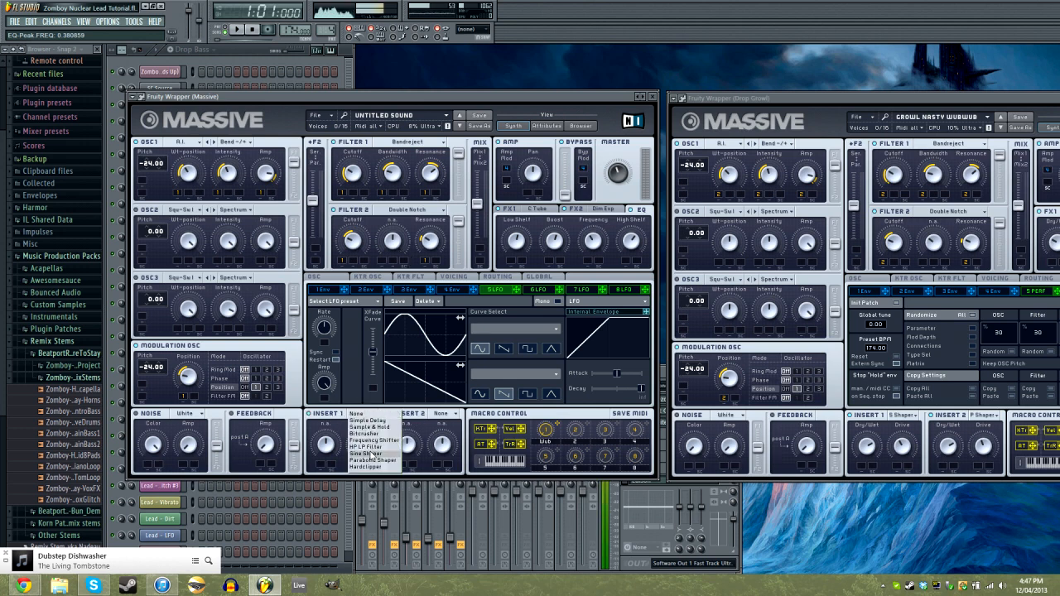
left_click(370, 456)
left_click(441, 416)
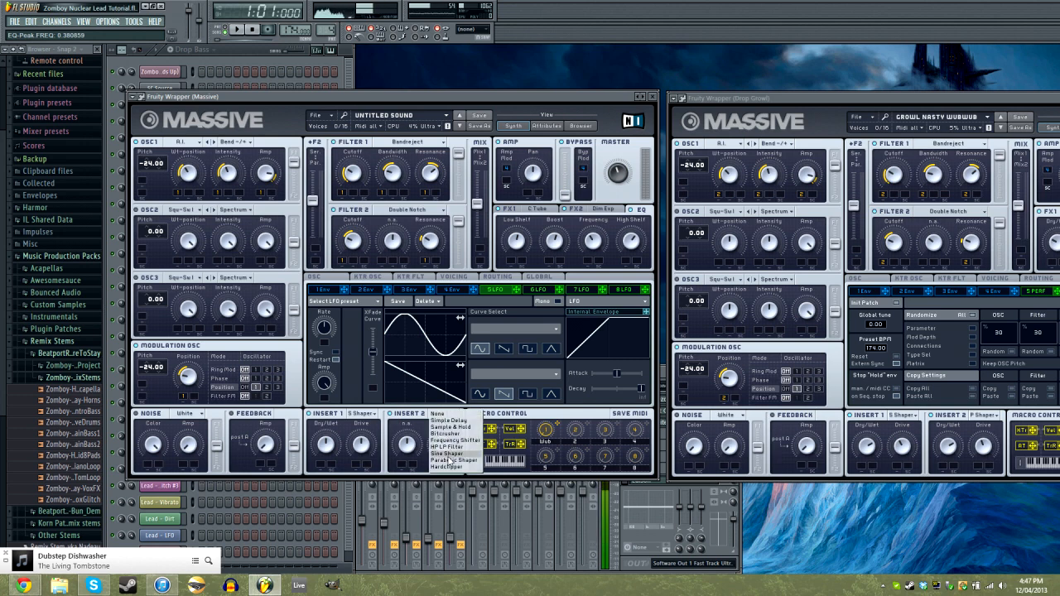
left_click(451, 465)
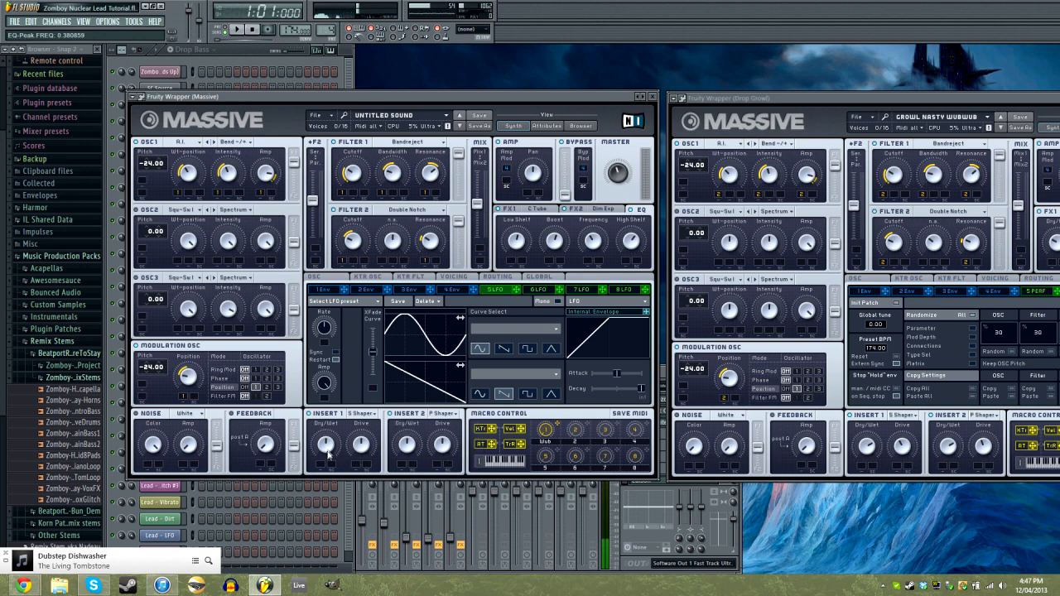
left_click_drag(331, 447, 329, 458)
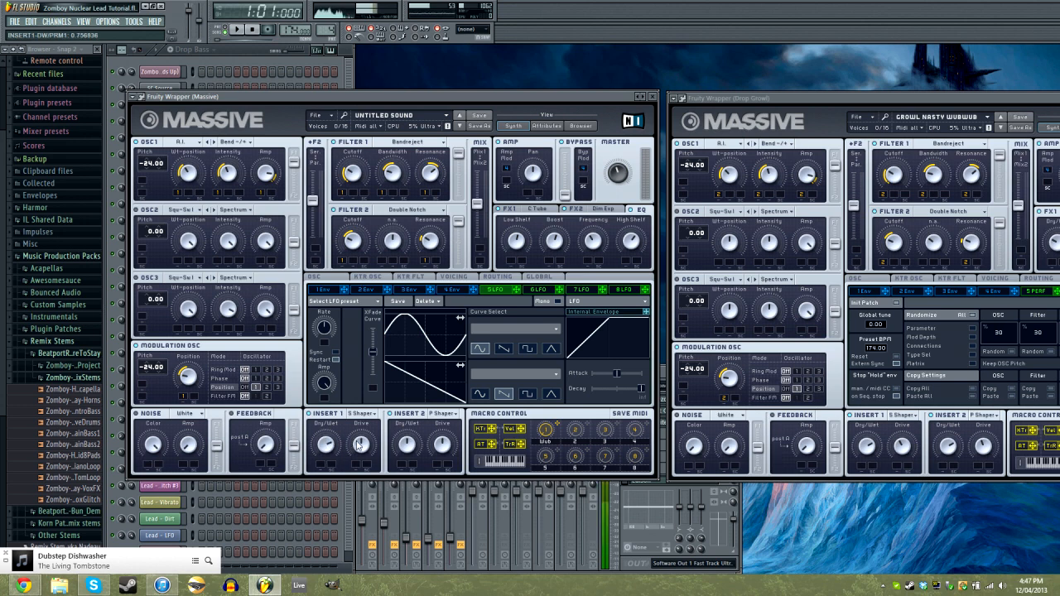
left_click_drag(360, 446, 433, 448)
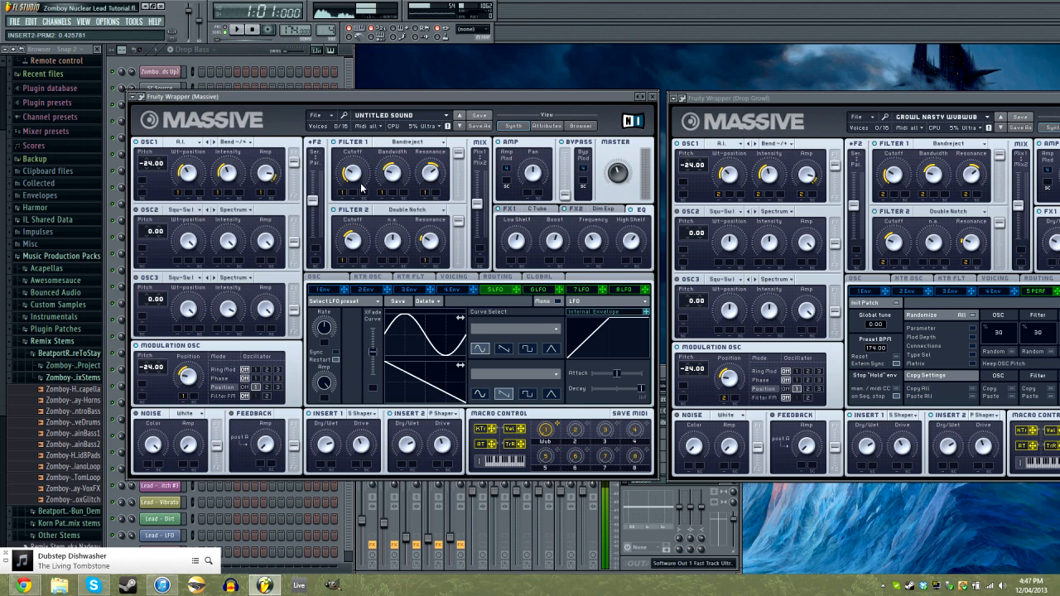
- Set the glide time to about 0.56 and the pitchbend range to 12.00 up and -12.00 down
left_click(337, 278)
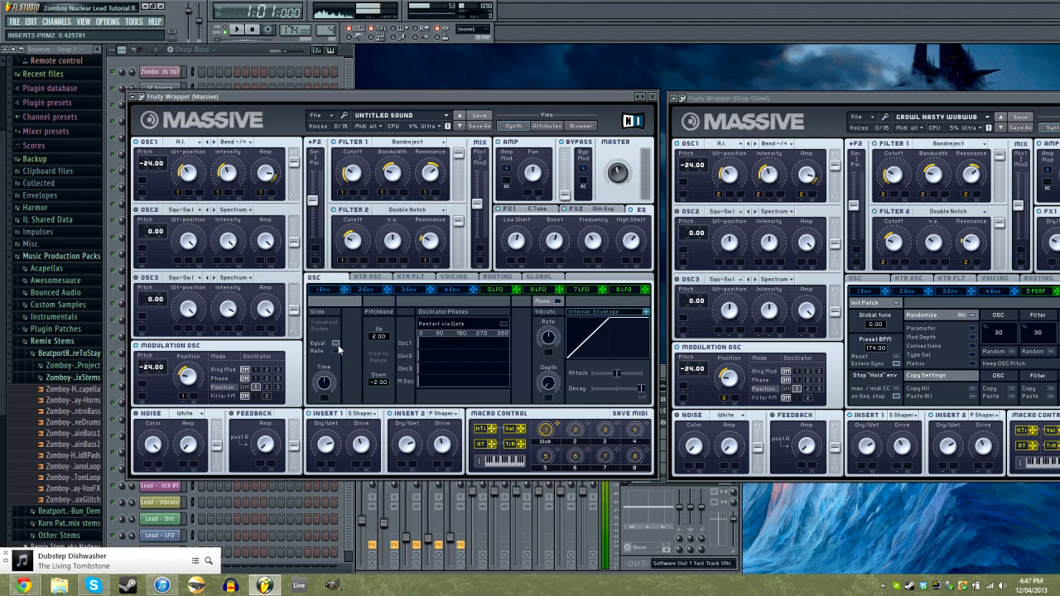
left_click_drag(329, 386, 329, 383)
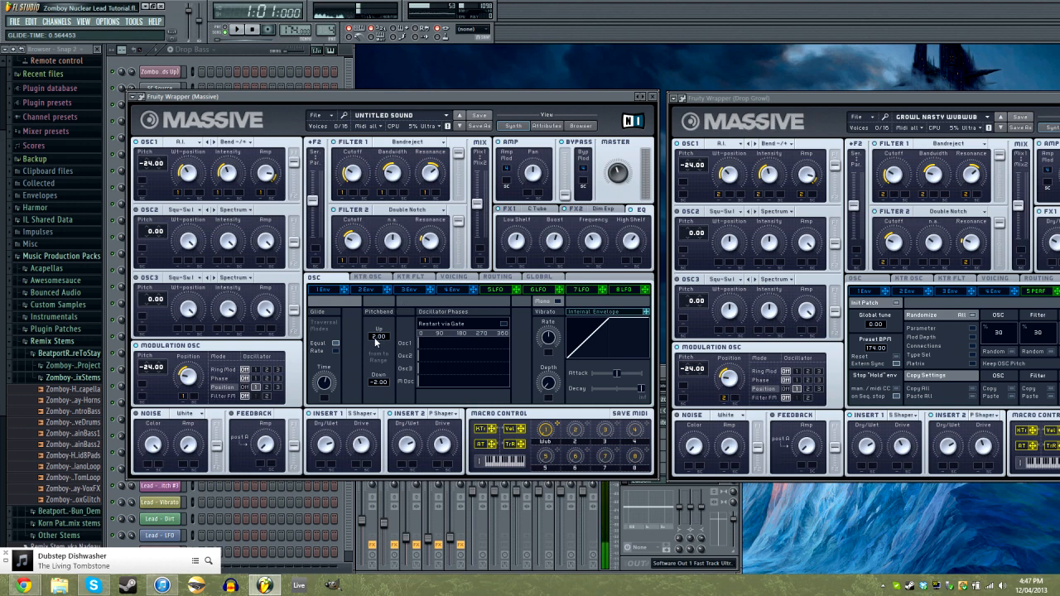
left_click_drag(376, 341, 381, 333)
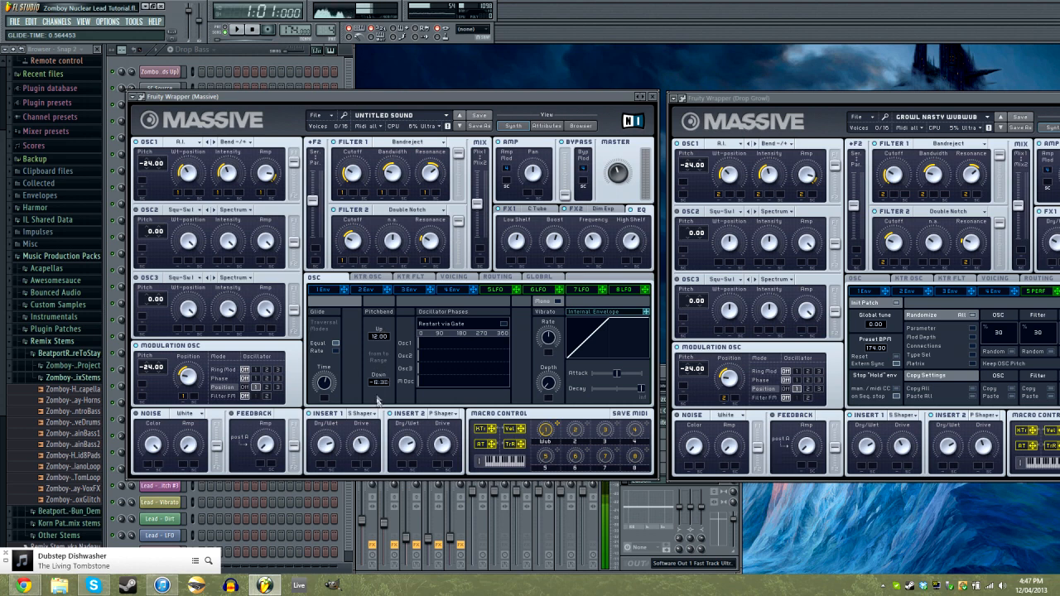
left_click_drag(380, 374, 379, 400)
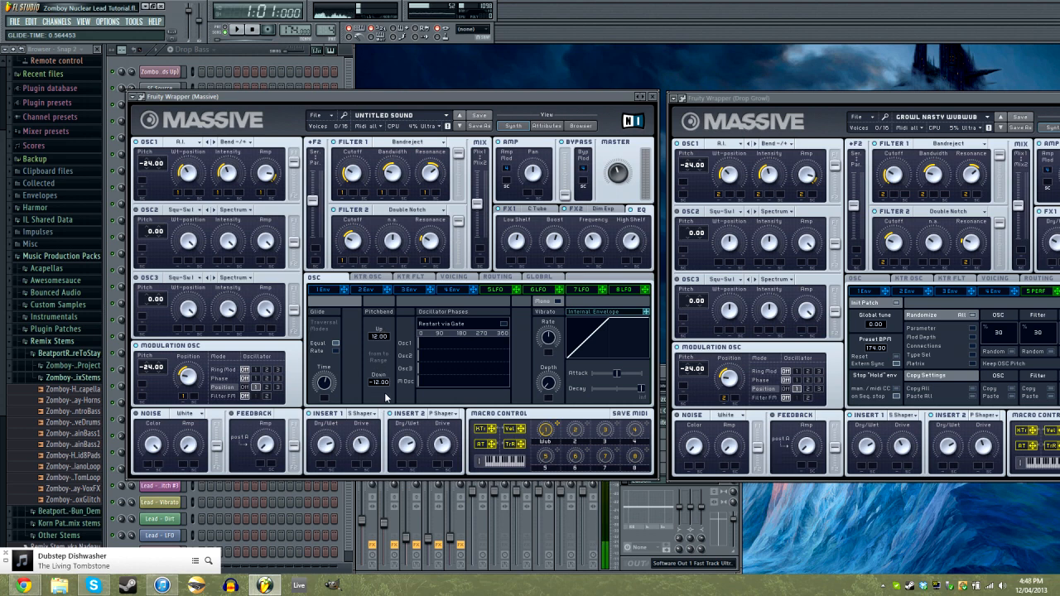
- Enable Restart via Gate, set oscillator 1's phase about midway between 90 and 180 degrees, and play a test note
left_click(503, 325)
left_click_drag(419, 344, 452, 347)
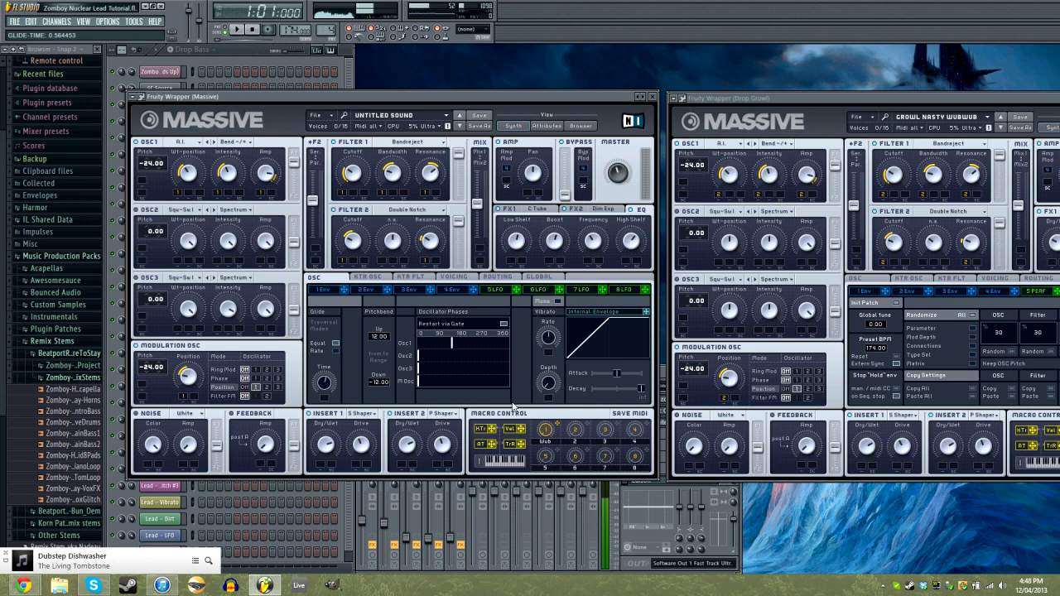
key("g")
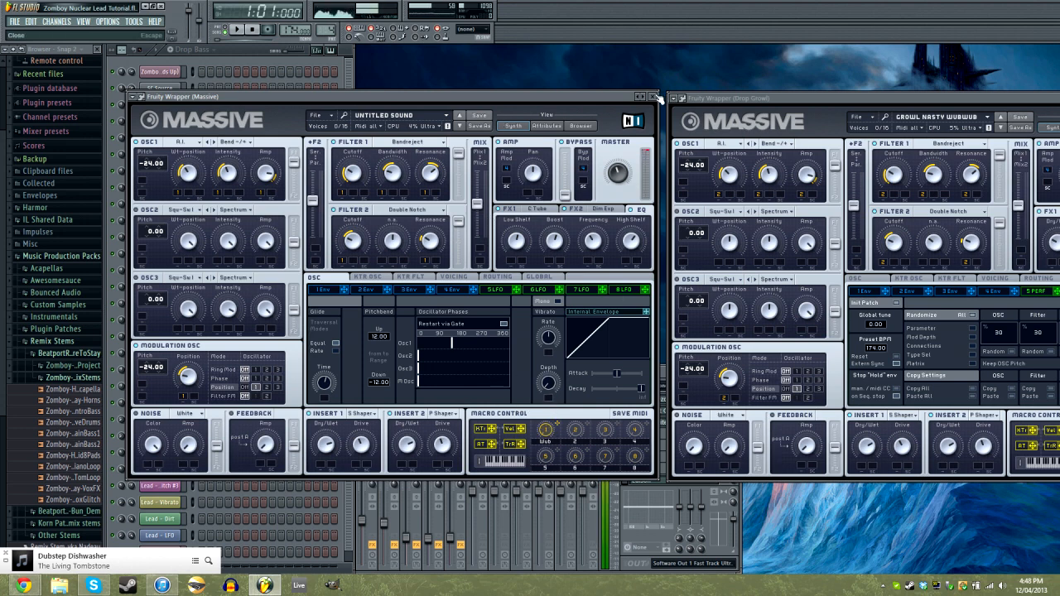
- Check the effects chain on the Drop Growl mixer track, returning to the new Massive
left_click(505, 521)
left_click(306, 431)
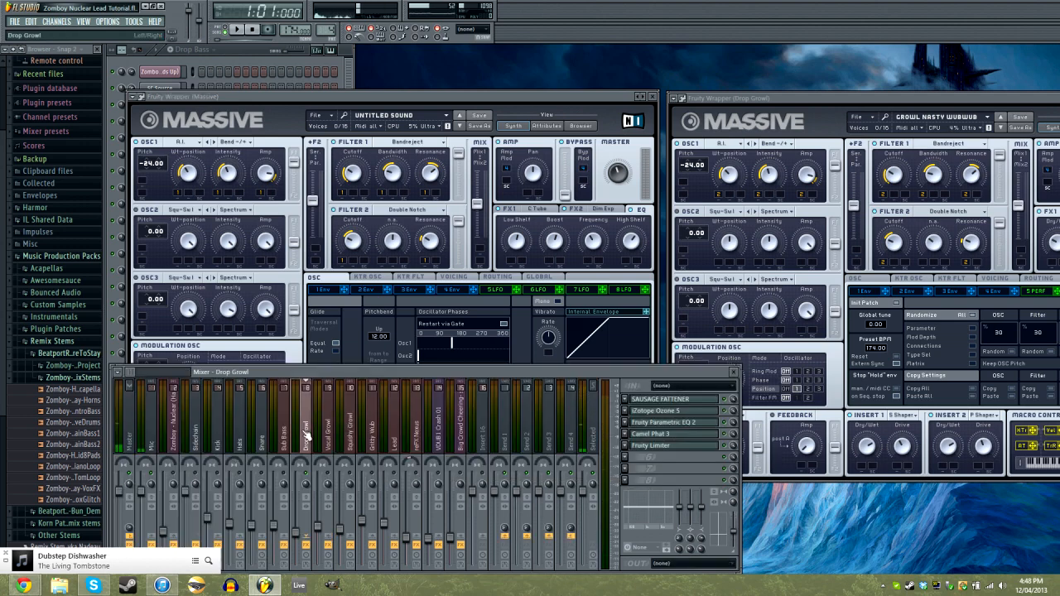
left_click(513, 96)
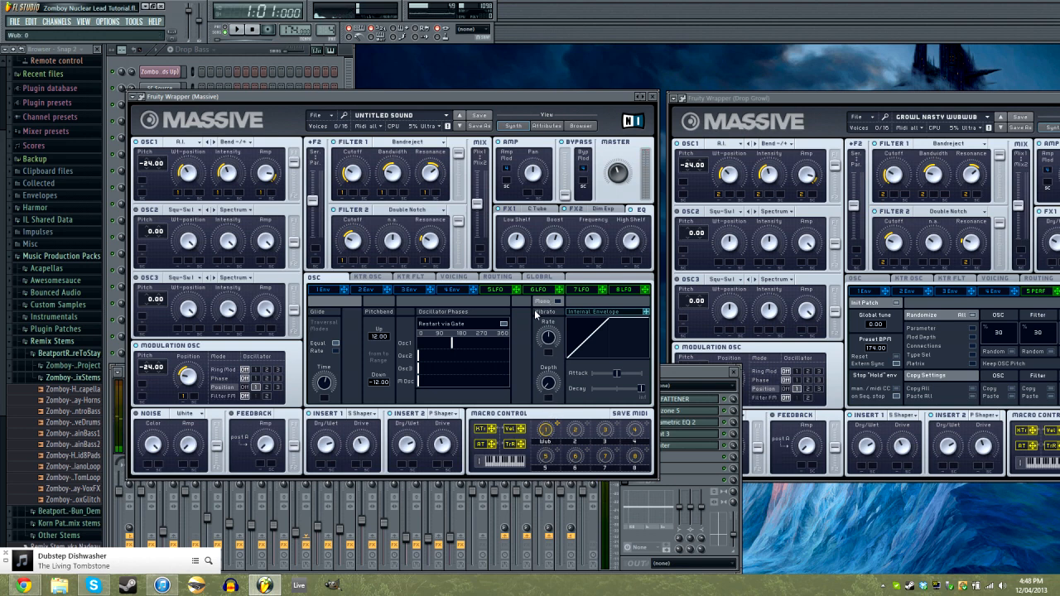
- Set the new Massive's voicing to 4 unisono voices
left_click(453, 277)
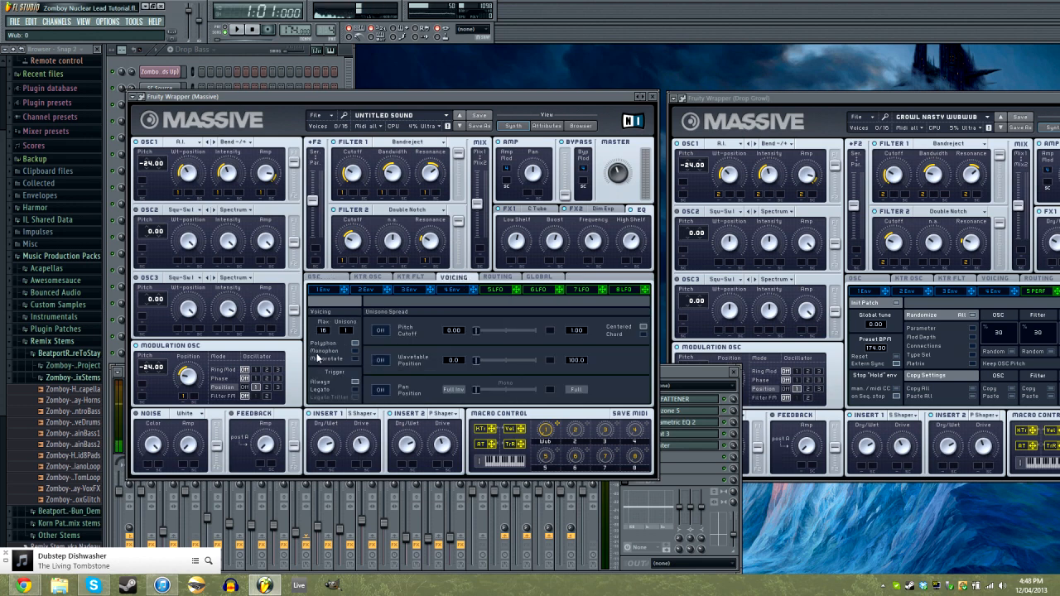
left_click_drag(347, 331, 349, 324)
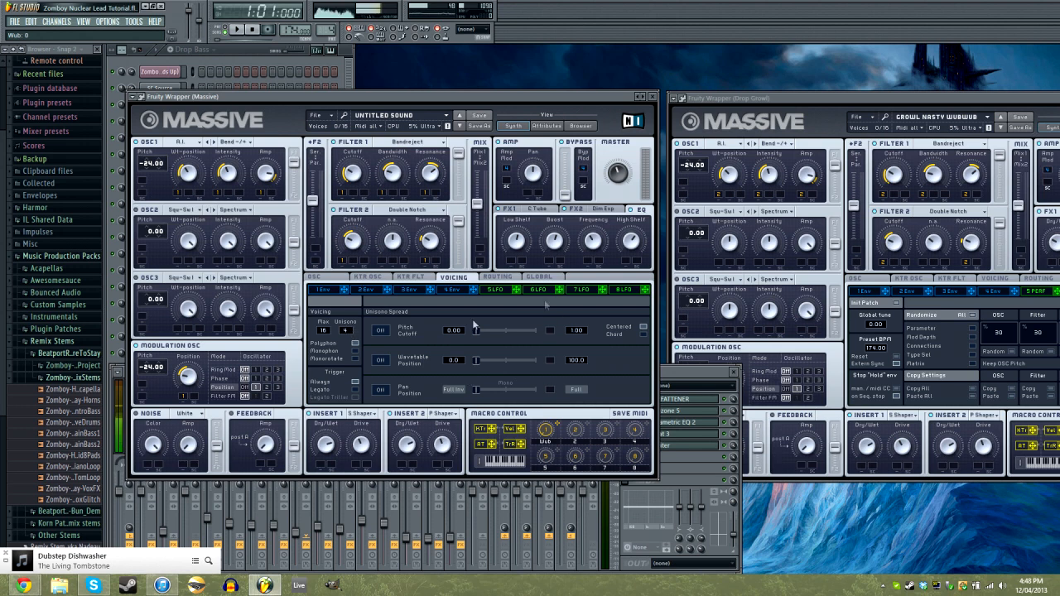
- Set the voicing to Monorotate with Legato Triller and enable Wavetable Position spread at about 0.76, modulated by macro 1
left_click(354, 359)
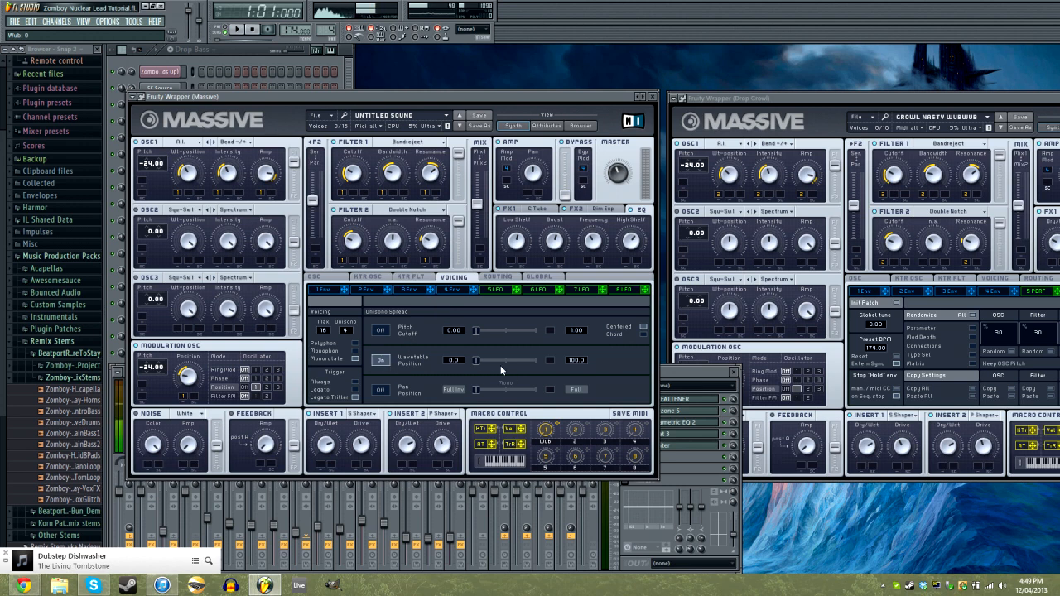
left_click_drag(476, 360, 502, 363)
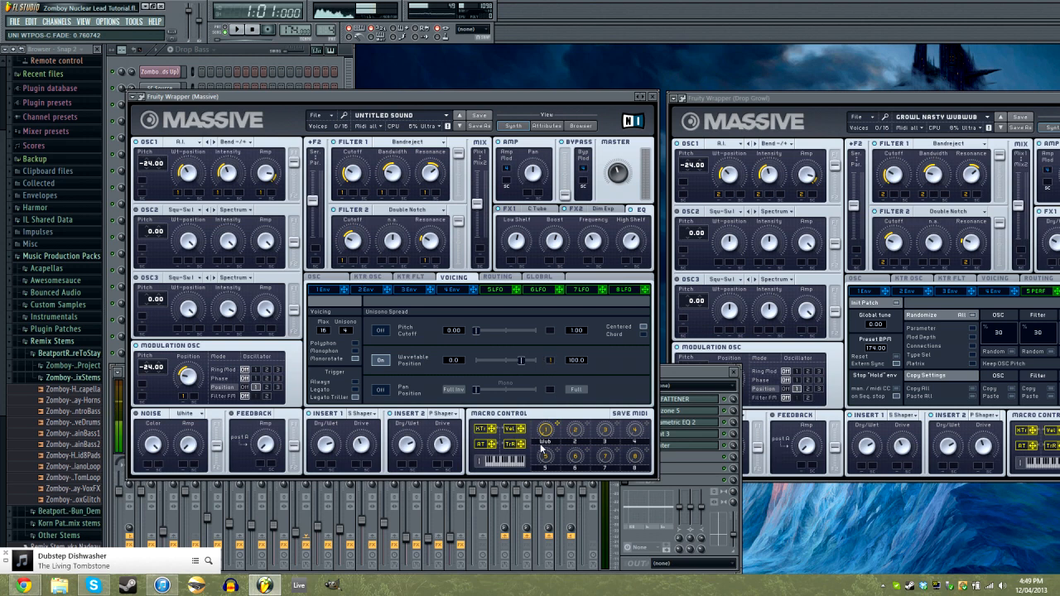
left_click_drag(548, 360, 553, 396)
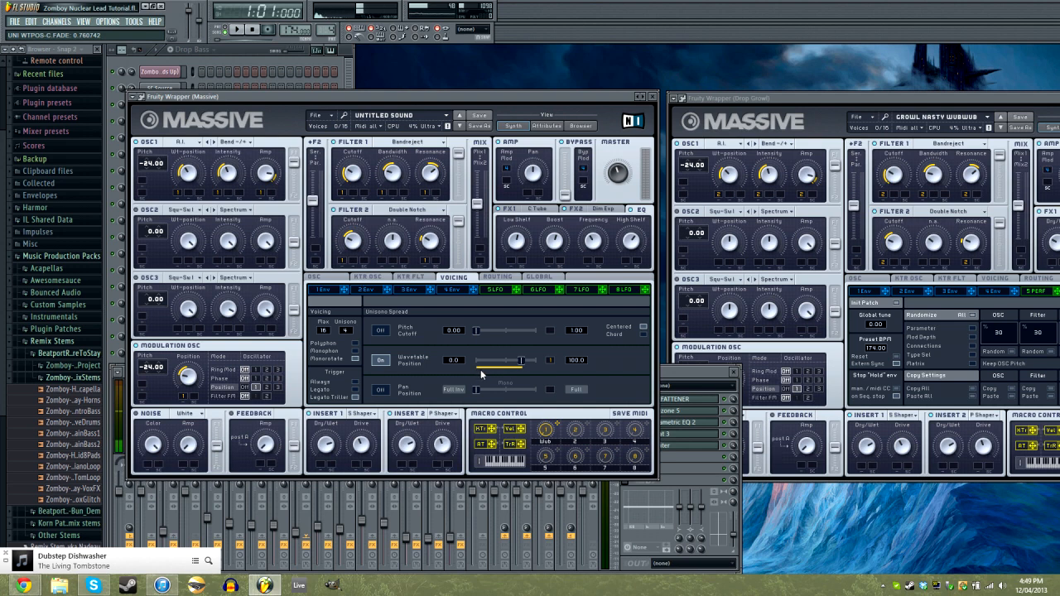
- Enable the Pan Position unisono spread at 0.5 and assign macro 2 to modulate it
left_click(381, 390)
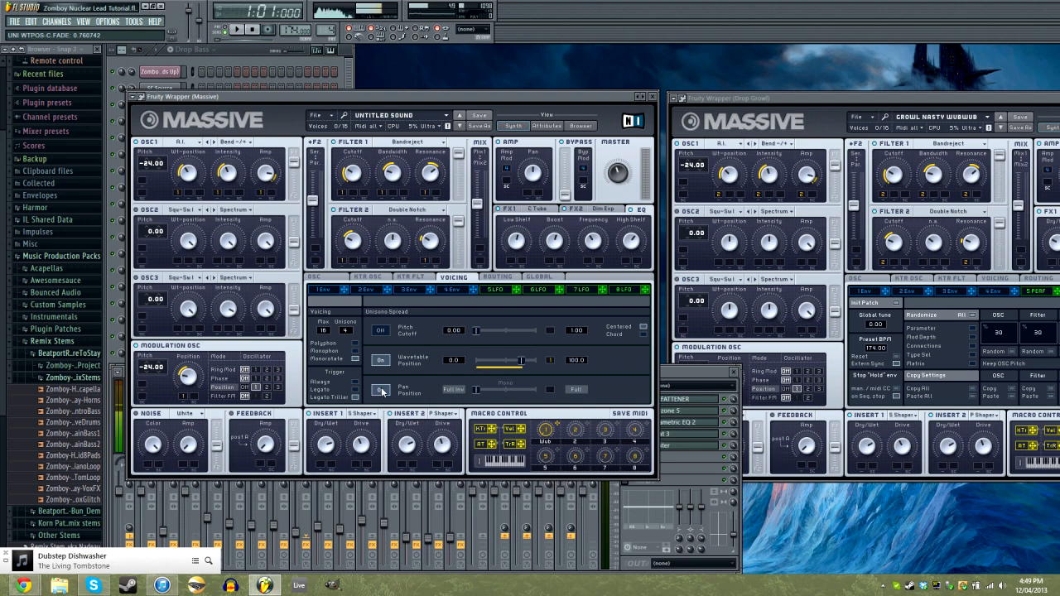
left_click_drag(477, 395, 495, 395)
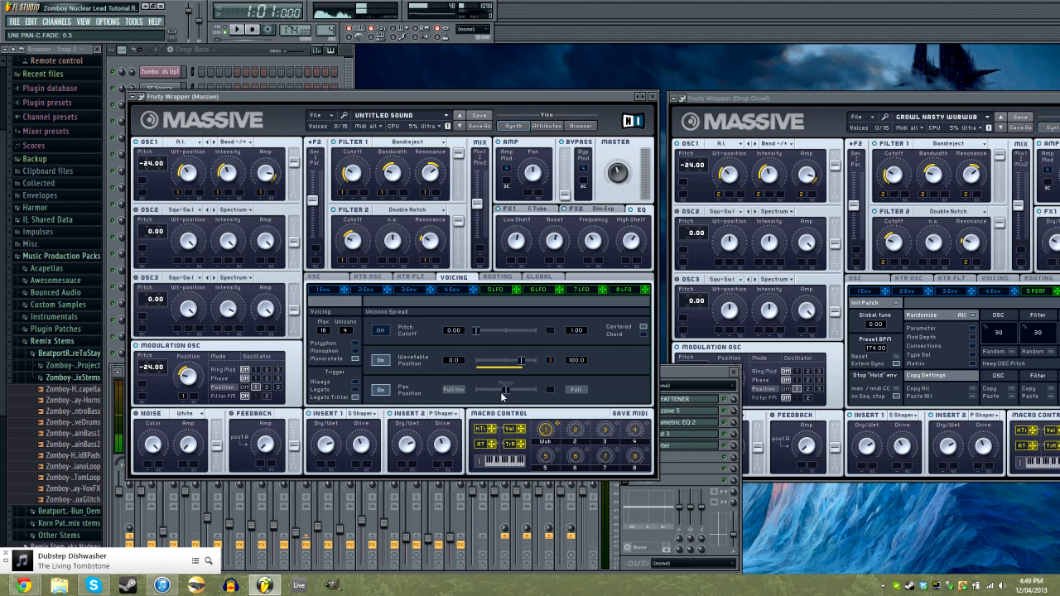
left_click_drag(589, 428, 553, 372)
- Label macro 2 "Pan Pos", giving the plugin keyboard focus as needed, and try out the macro
left_click(138, 97)
left_click(140, 97)
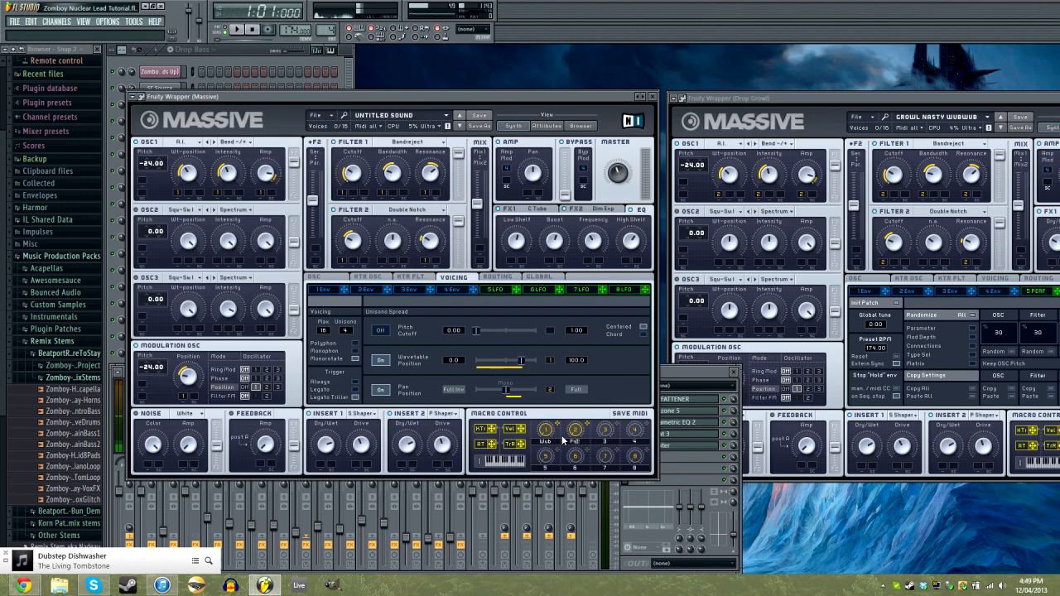
type("Pos4")
left_click(140, 97)
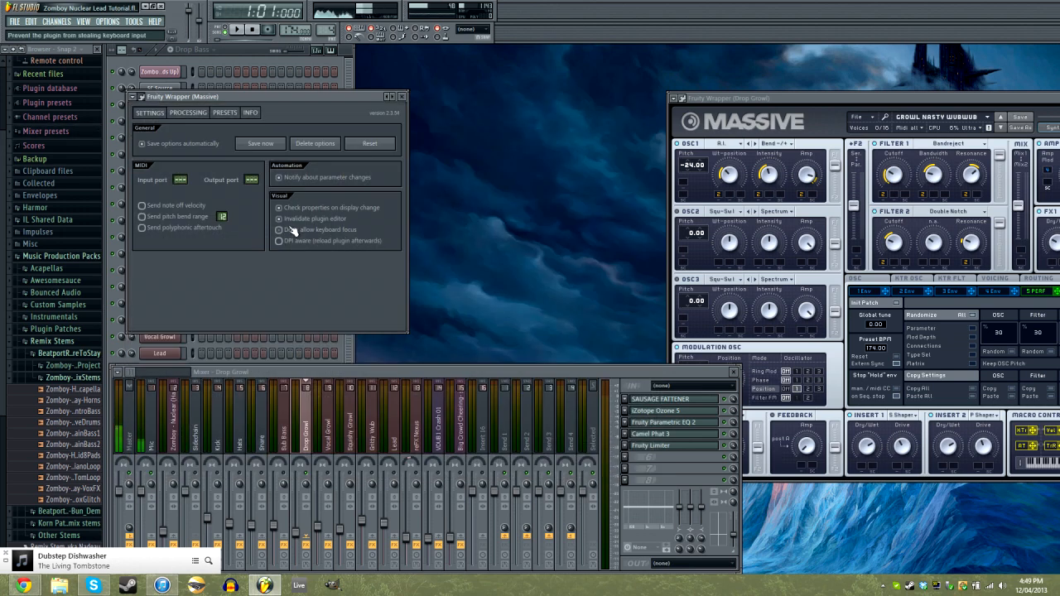
left_click(140, 96)
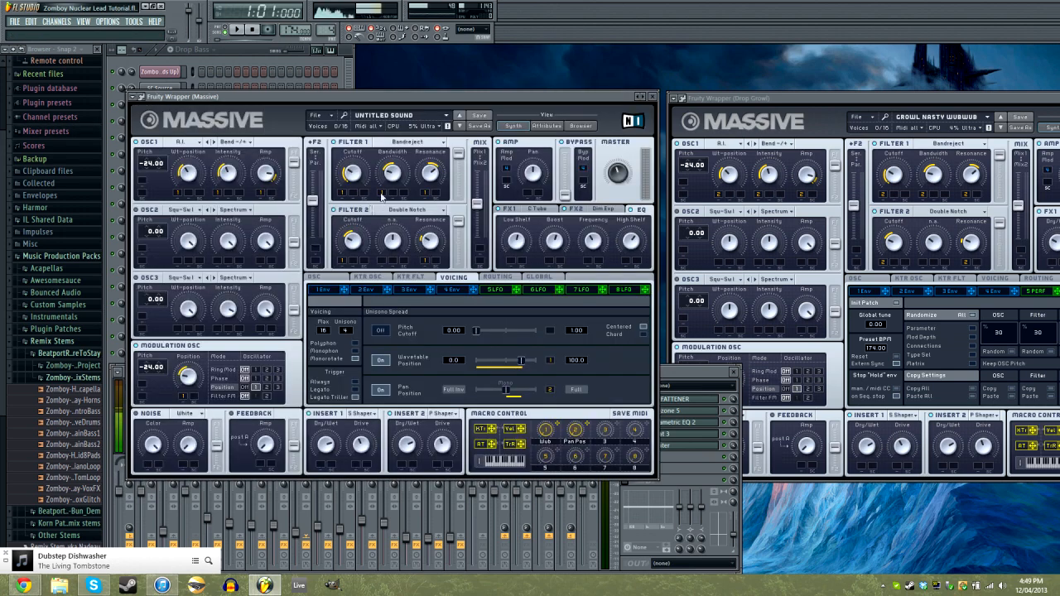
left_click_drag(577, 430, 584, 379)
mouse_move(586, 439)
left_mouse_down()
mouse_move(592, 404)
mouse_move(577, 433)
mouse_move(547, 365)
mouse_move(567, 441)
left_mouse_up()
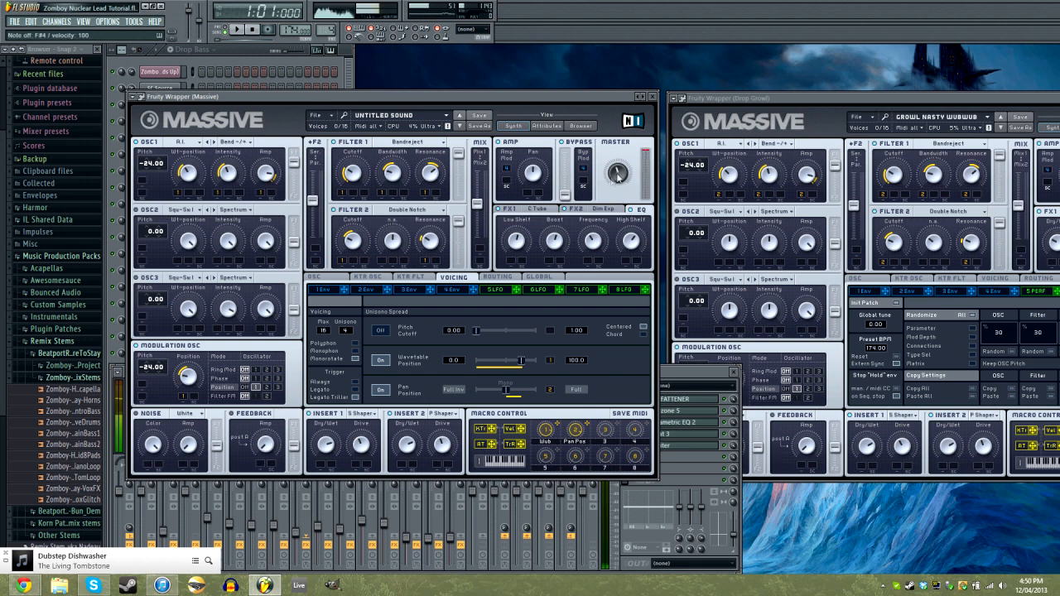
- Adjust the new Massive's master volume and set envelope 4's decay level to 1
mouse_move(619, 171)
left_mouse_down()
mouse_move(622, 190)
mouse_move(621, 181)
left_mouse_up()
left_click(455, 292)
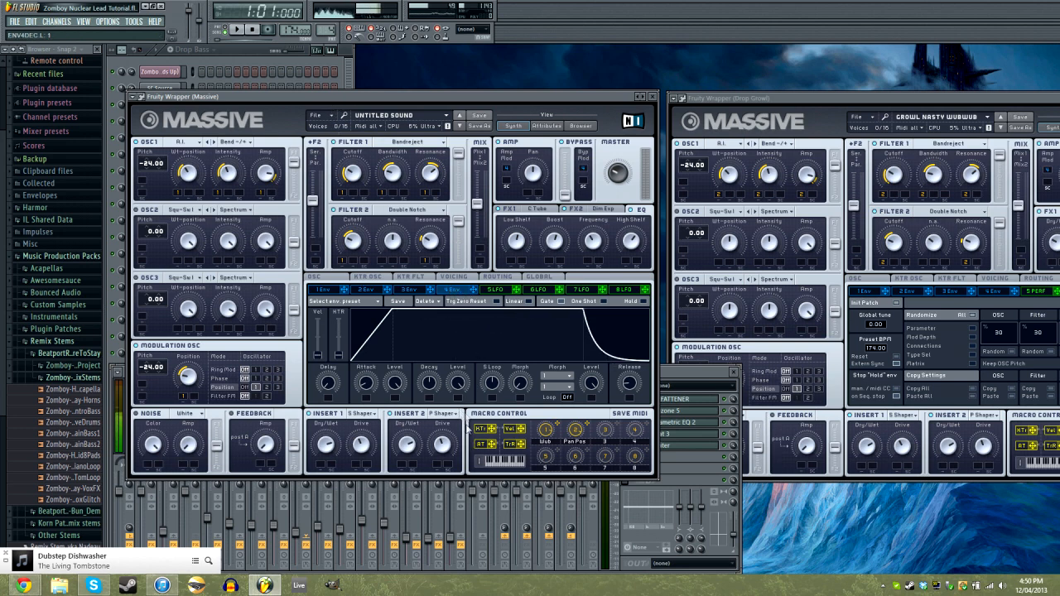
mouse_move(459, 386)
left_mouse_down()
mouse_move(458, 424)
mouse_move(463, 391)
mouse_move(458, 400)
left_mouse_up()
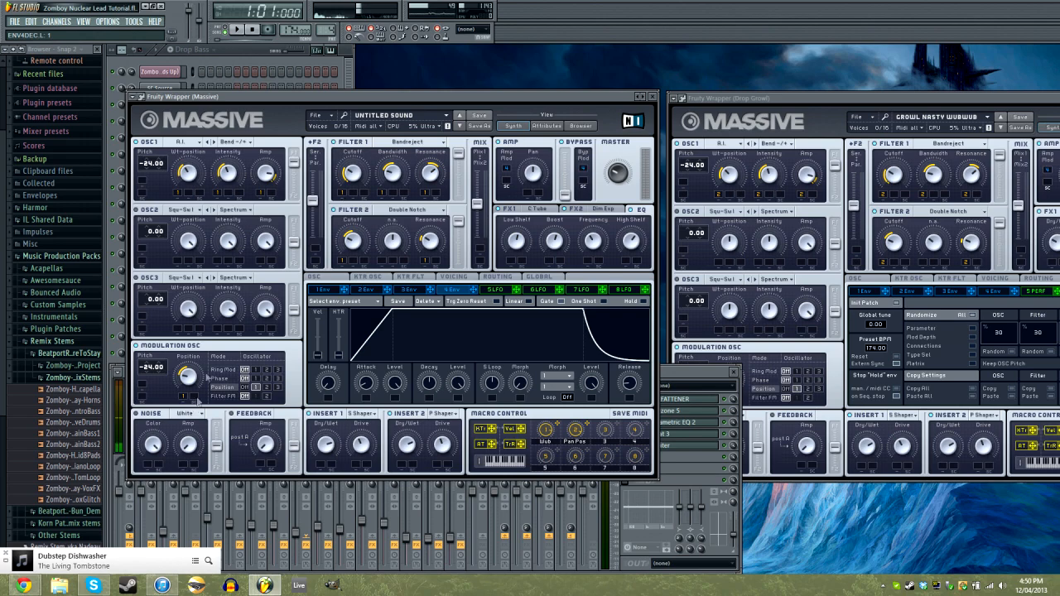
- Close both Massive windows and check the Growl 1 - MACRO 2 automation clips in the playlist
left_click(653, 96)
left_click_drag(723, 97, 550, 70)
left_click(1024, 71)
key("F6")
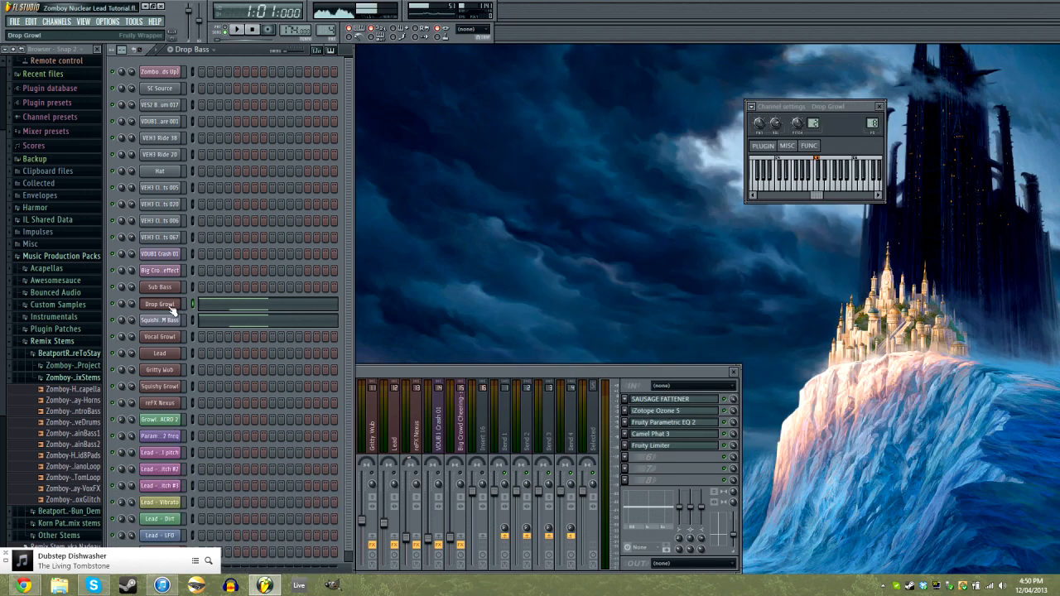
key("F5")
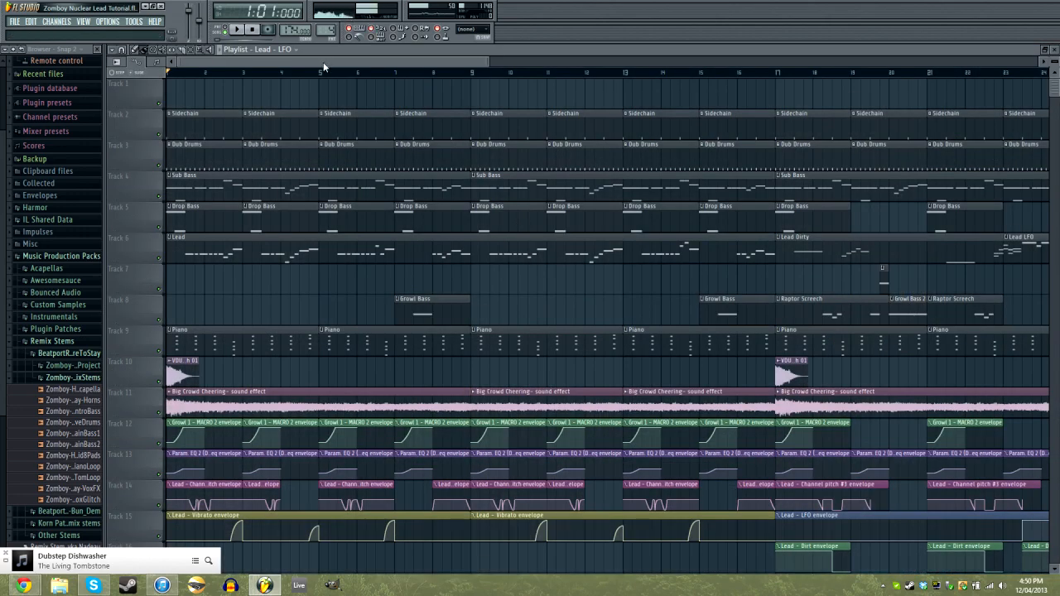
scroll(197, 428, "down", 2)
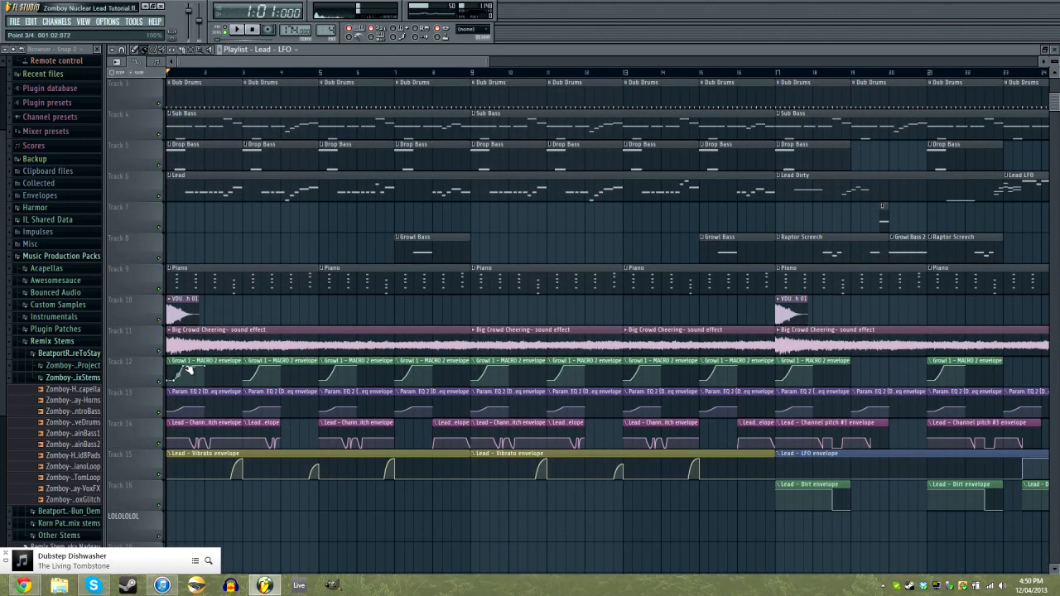
key("F5")
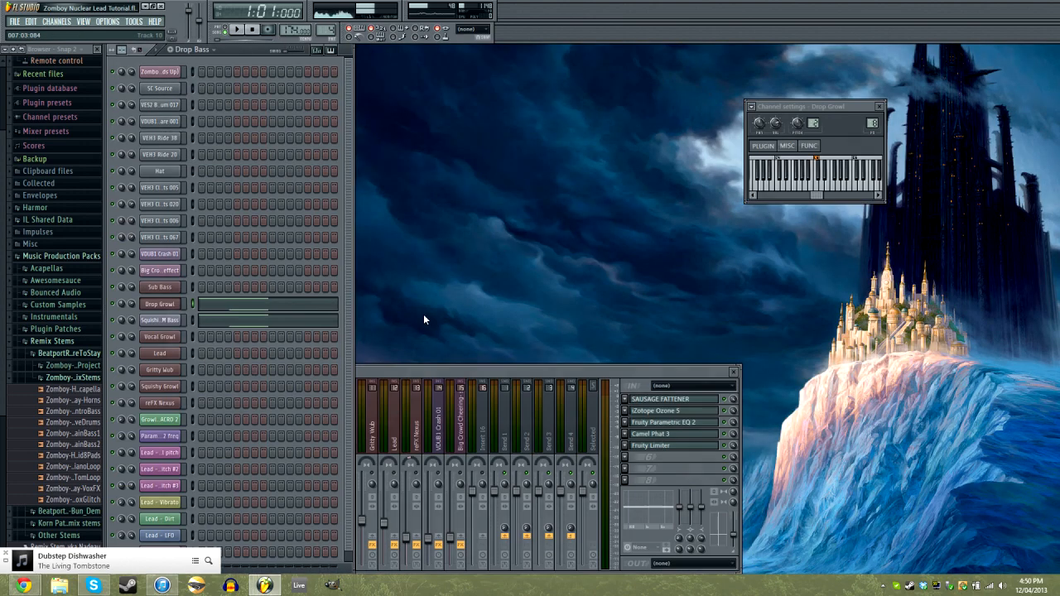
- Delete the newly added Massive channel from the channel list
scroll(265, 463, "down", 2)
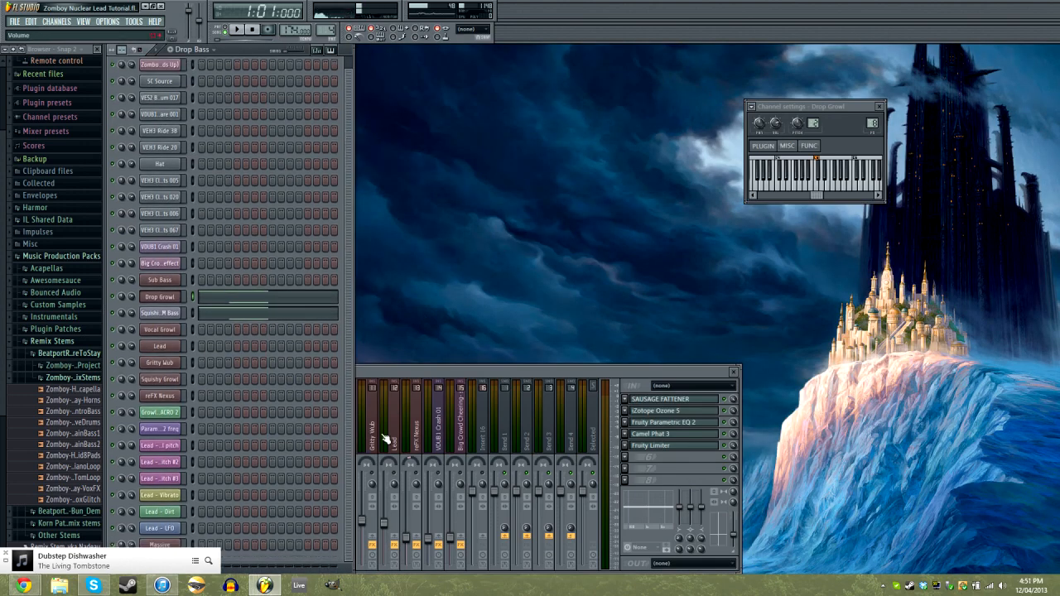
right_click(173, 545)
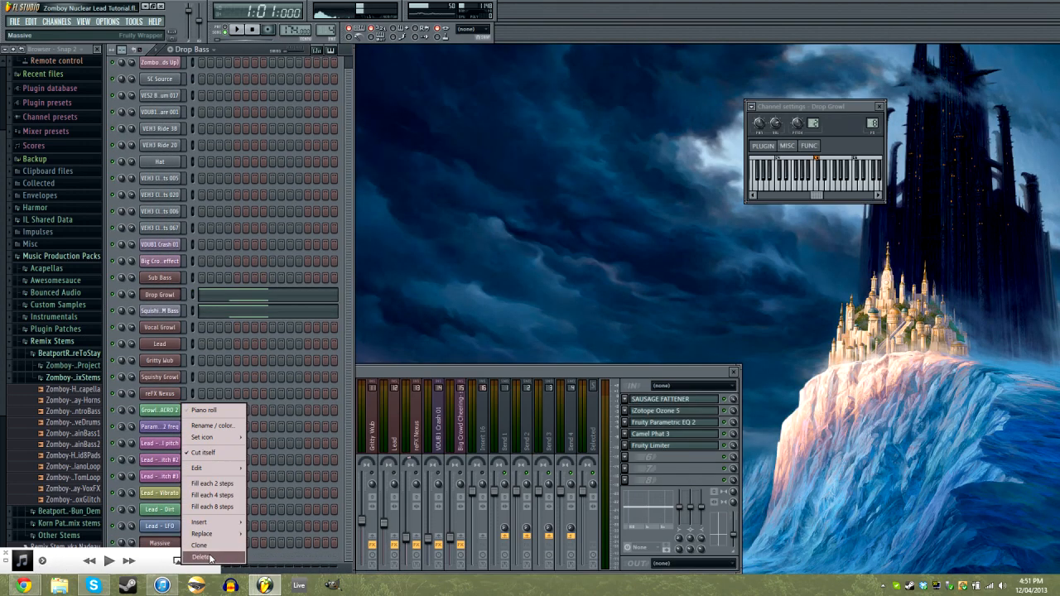
left_click(207, 558)
left_click(584, 320)
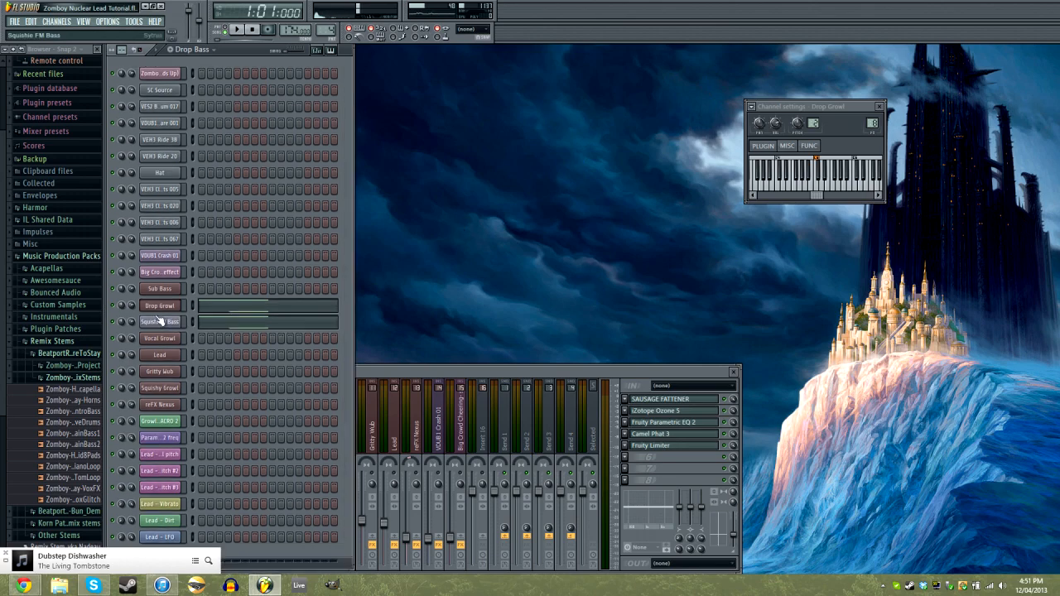
- Open the Squishie FM Bass channel's Sytrus and examine its operator and main modulation settings
left_click(165, 322)
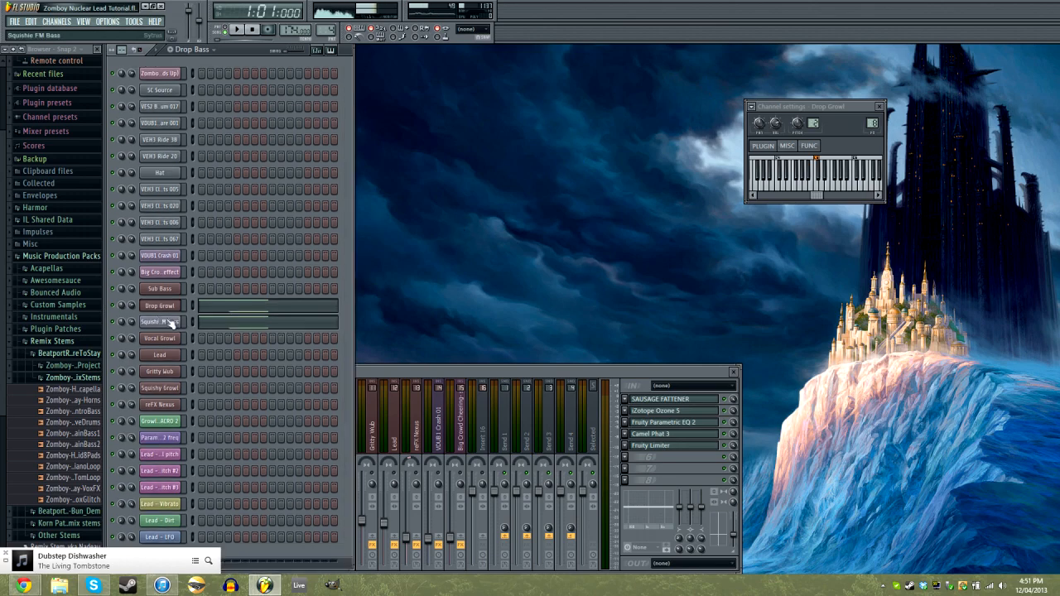
left_click_drag(537, 75, 538, 82)
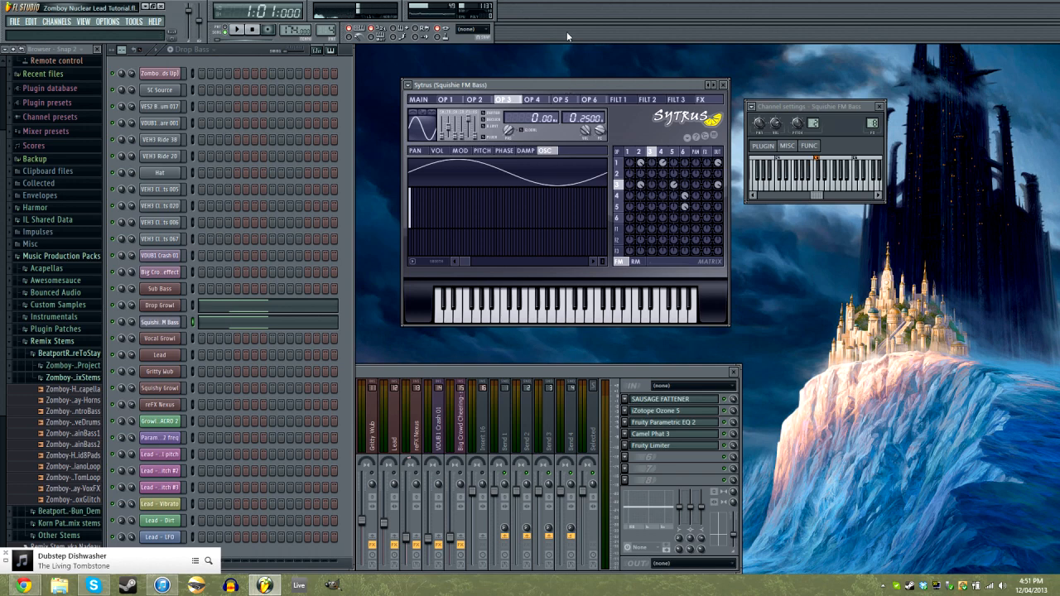
left_click(603, 99)
left_click_drag(612, 96, 584, 98)
left_click(419, 99)
left_click(445, 100)
left_click(428, 99)
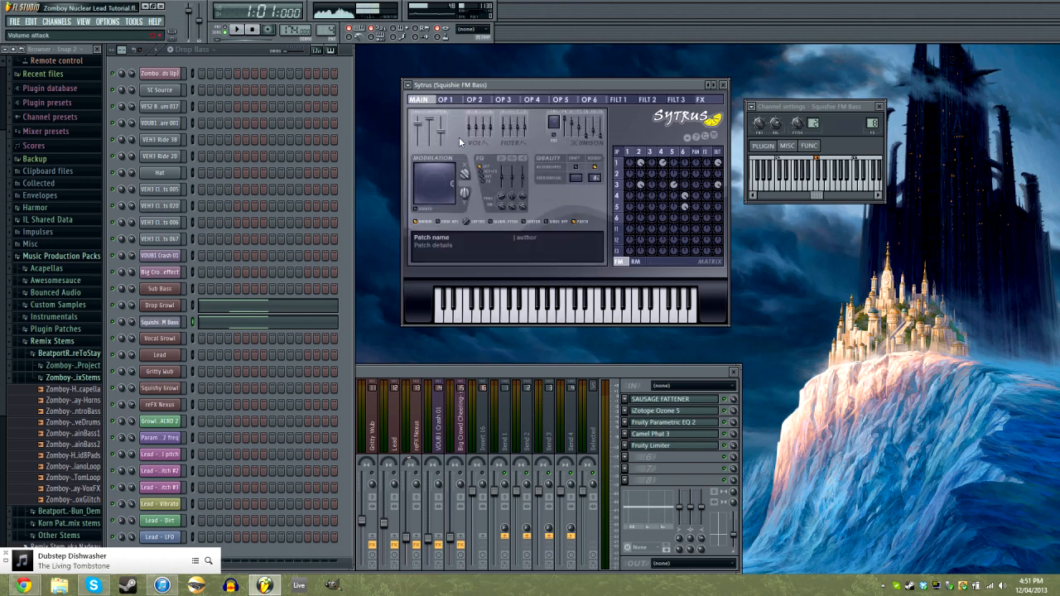
mouse_move(452, 167)
left_mouse_down()
mouse_move(429, 183)
mouse_move(464, 179)
left_mouse_up()
- Set operator 1's frequency ratio to 0.2500 in Sytrus
left_click(445, 99)
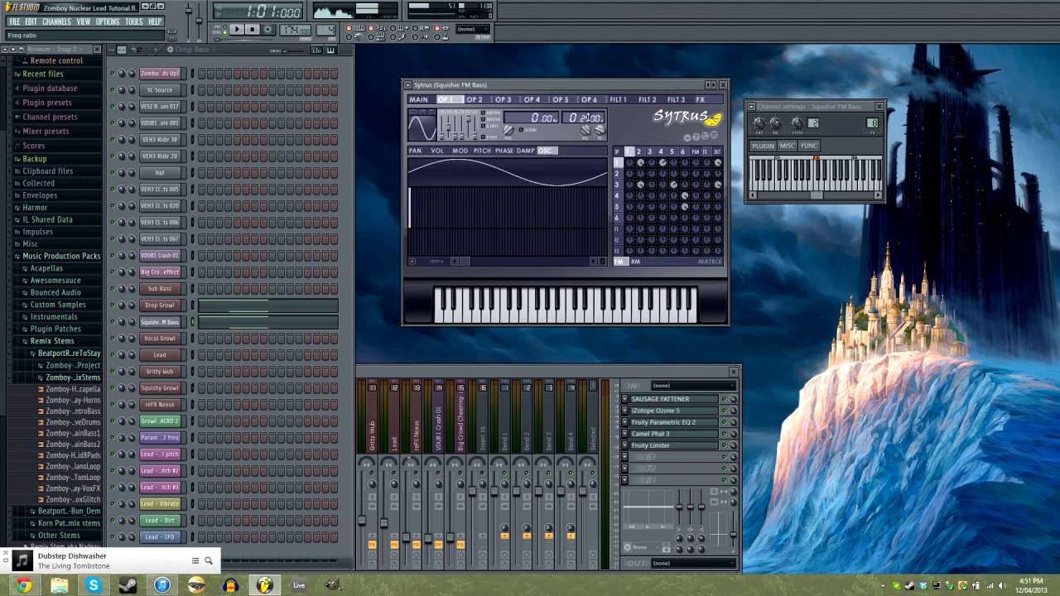
scroll(580, 118, "down", 1)
scroll(583, 118, "down", 1)
scroll(577, 118, "down", 1)
left_click_drag(580, 87, 582, 94)
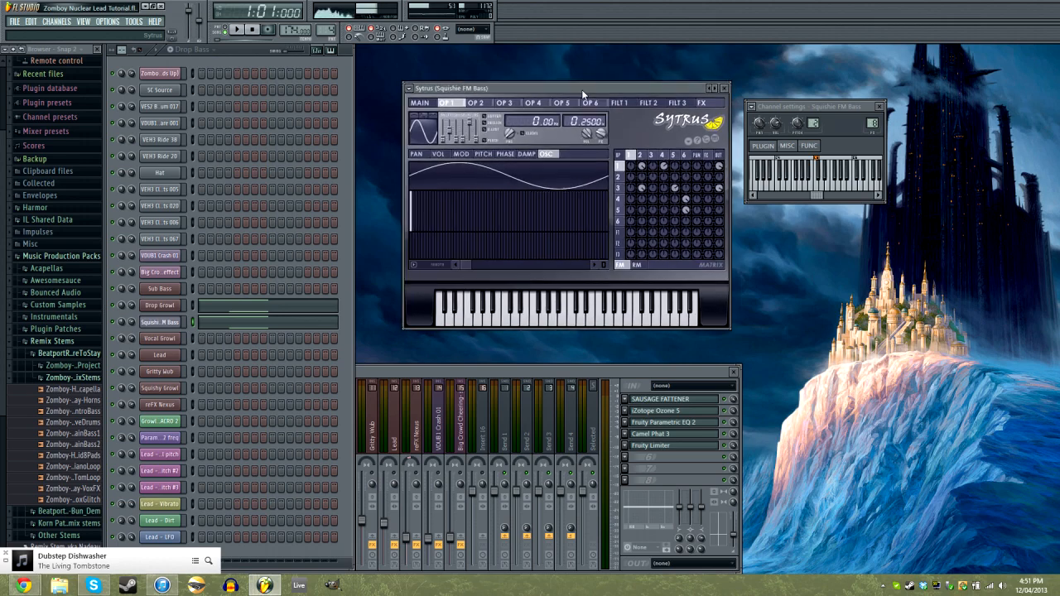
- Try lowering Sytrus's master pitch and return it to its starting position
left_click(427, 103)
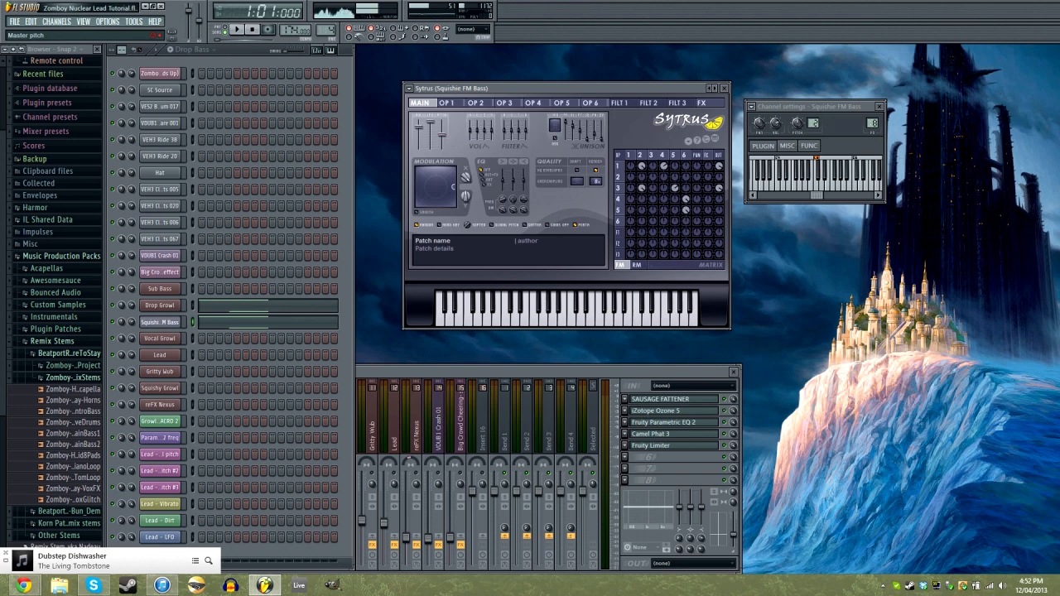
left_click_drag(442, 134, 442, 148)
left_click_drag(444, 152, 442, 136)
- Try a flat, full-level modulation X mapping on operator 1 and restore its rising ramp
left_click(451, 102)
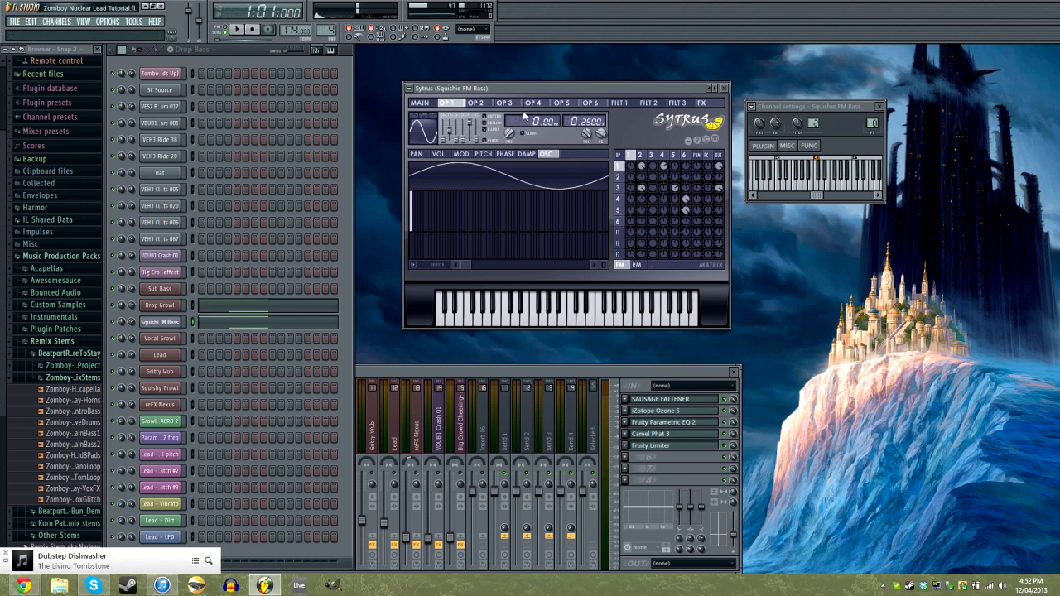
left_click(462, 154)
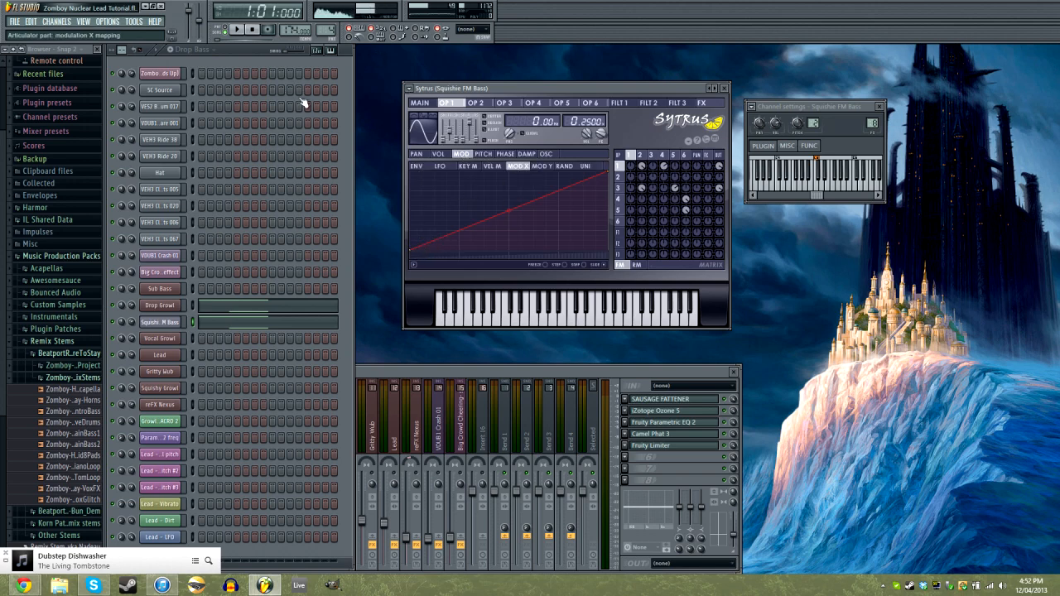
left_click_drag(411, 251, 388, 145)
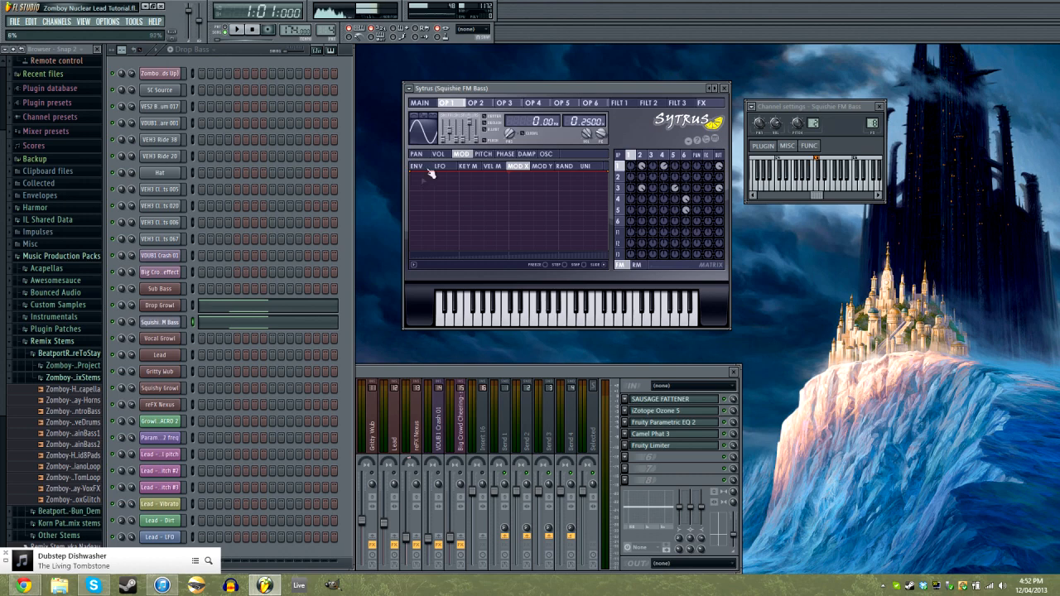
left_click(420, 102)
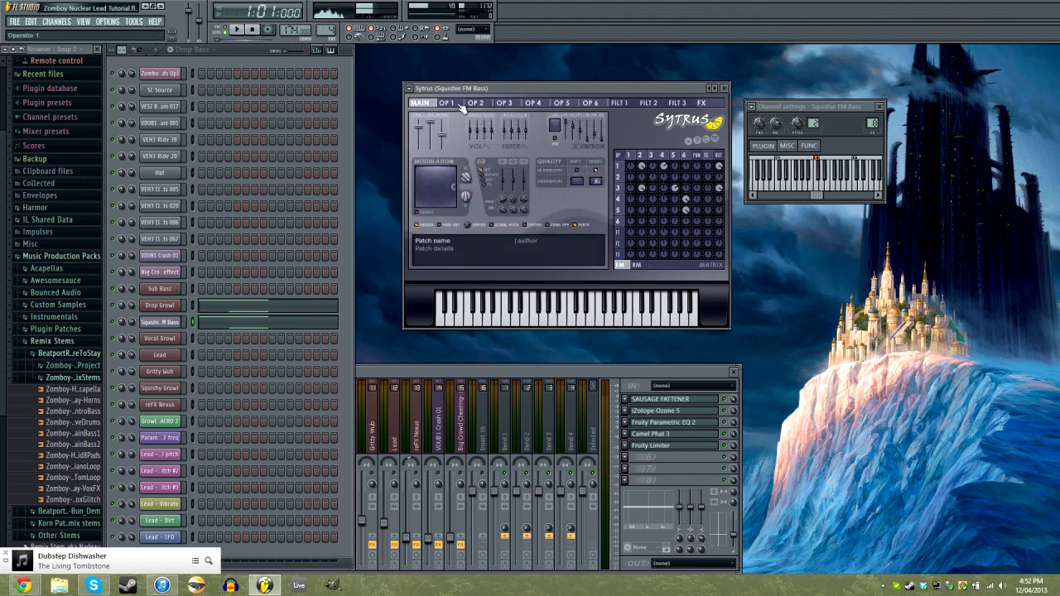
left_click(455, 104)
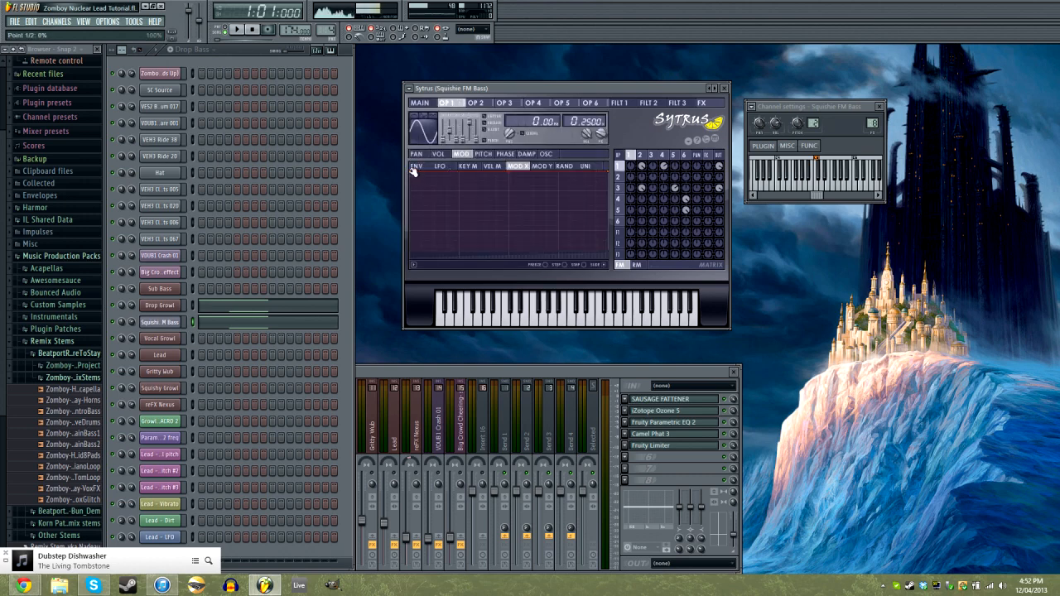
left_click_drag(413, 170, 408, 260)
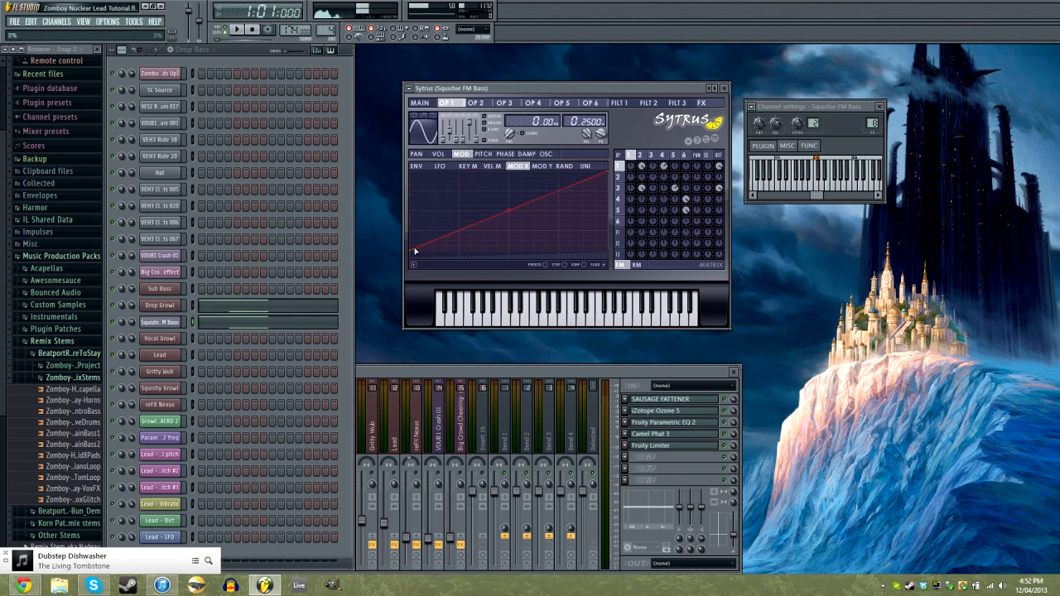
- Audition the main modulation control and pull operator 1's modulation X start point back down to zero
left_click(420, 103)
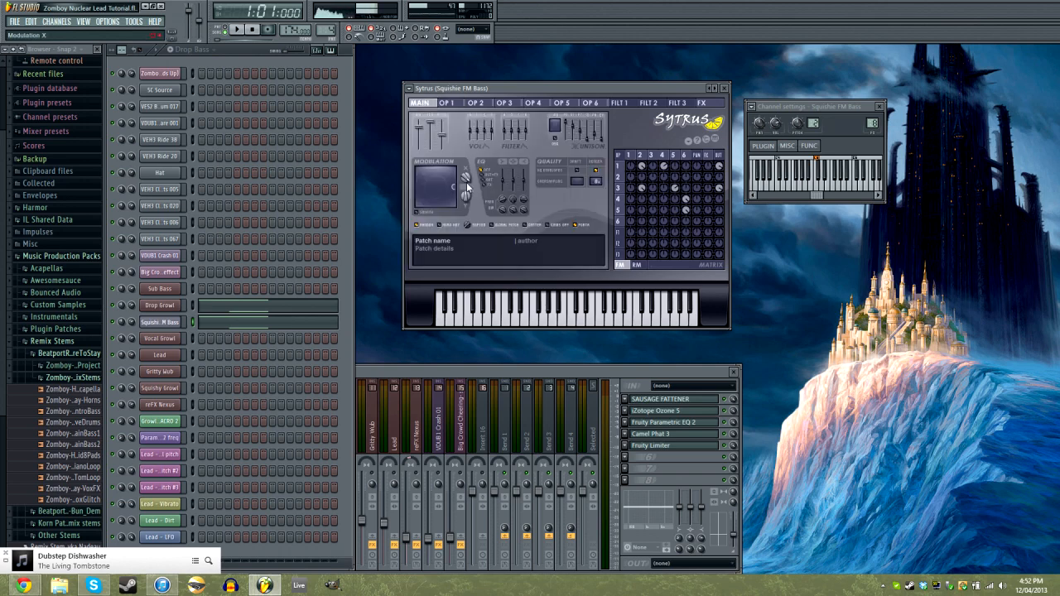
left_click(445, 186)
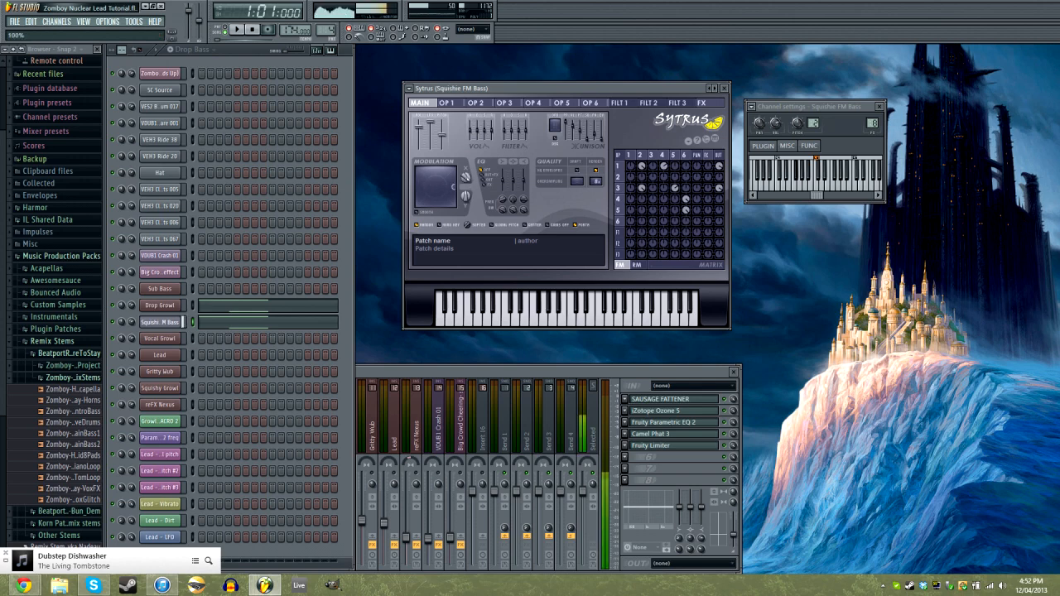
left_click(447, 102)
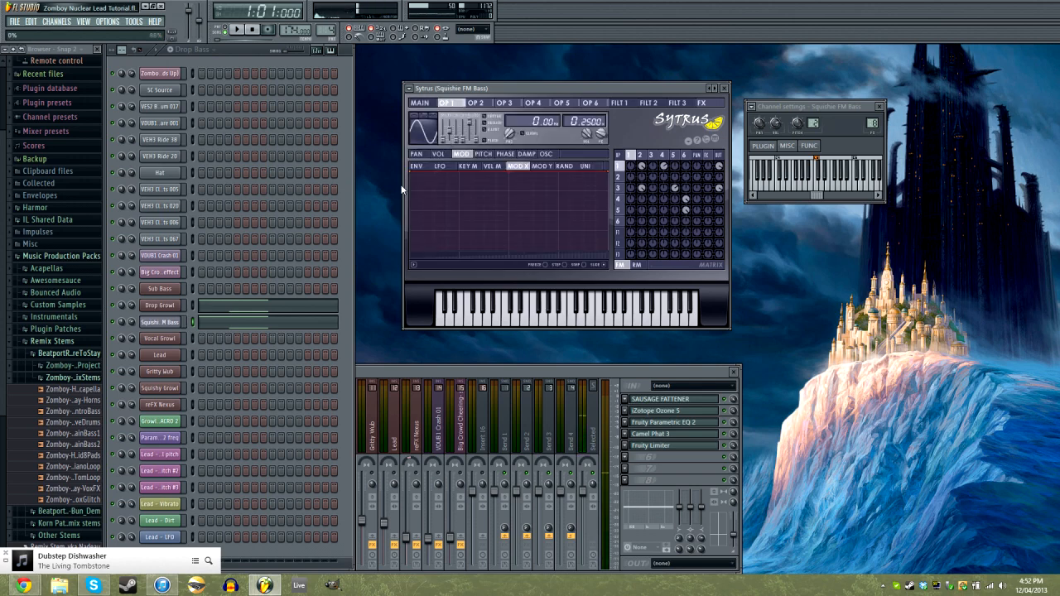
left_click_drag(410, 170, 406, 269)
- Try the modulation X control on Sytrus's main page and recheck operator 1's modulation X mapping
left_click(420, 103)
left_click_drag(465, 176, 465, 153)
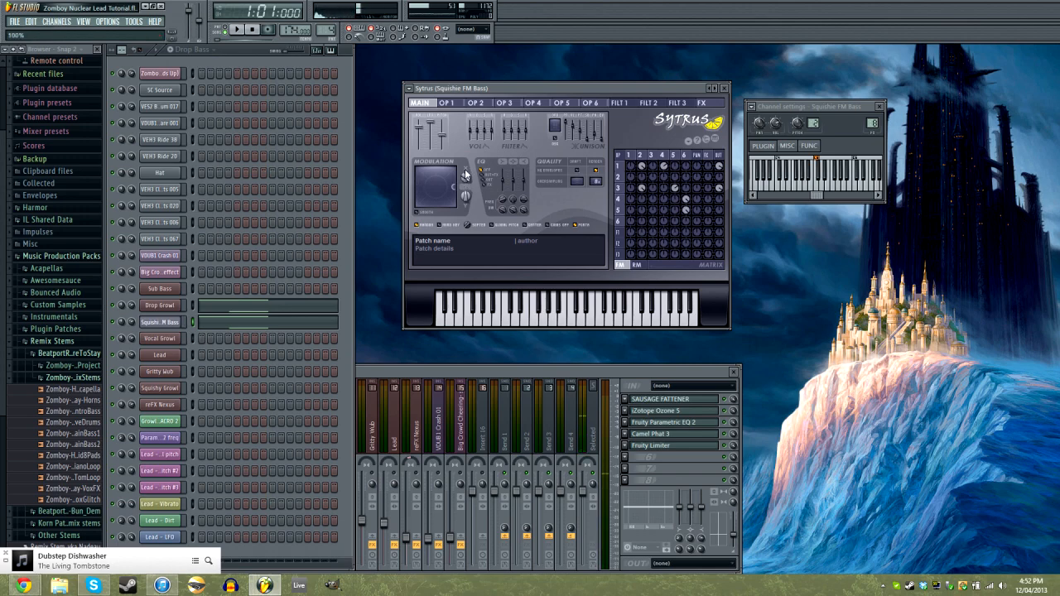
left_click(449, 104)
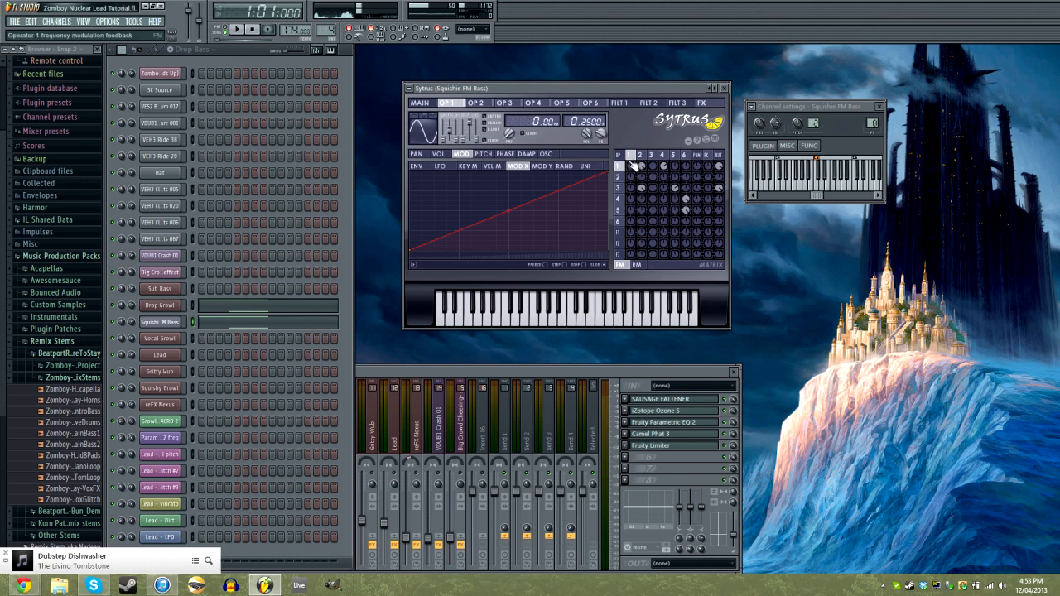
- Try altering the phases of operator 2's oscillator harmonics and restore its original waveform
left_click(477, 103)
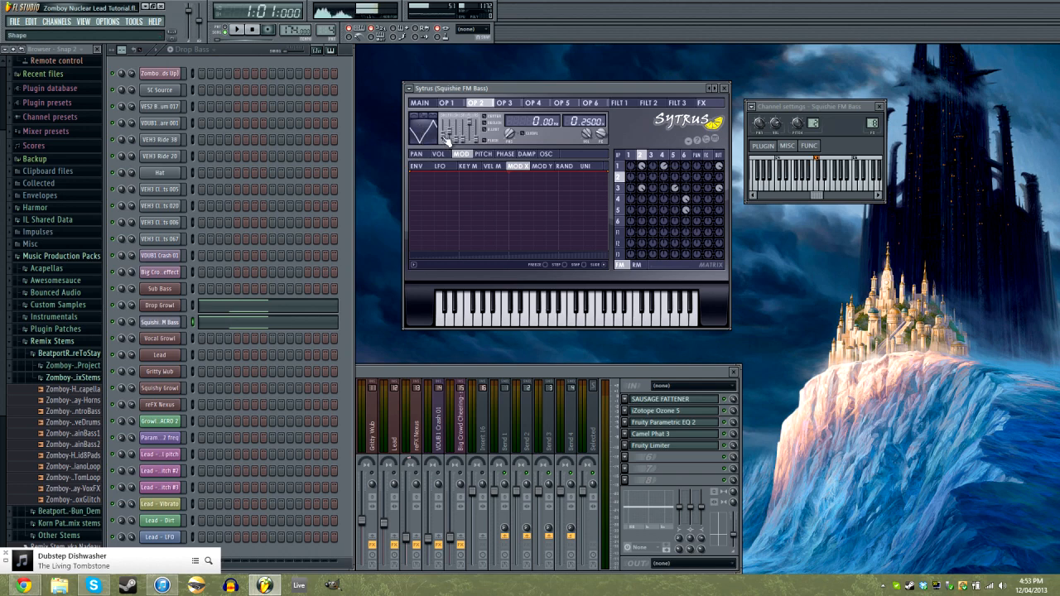
left_click_drag(443, 134, 443, 139)
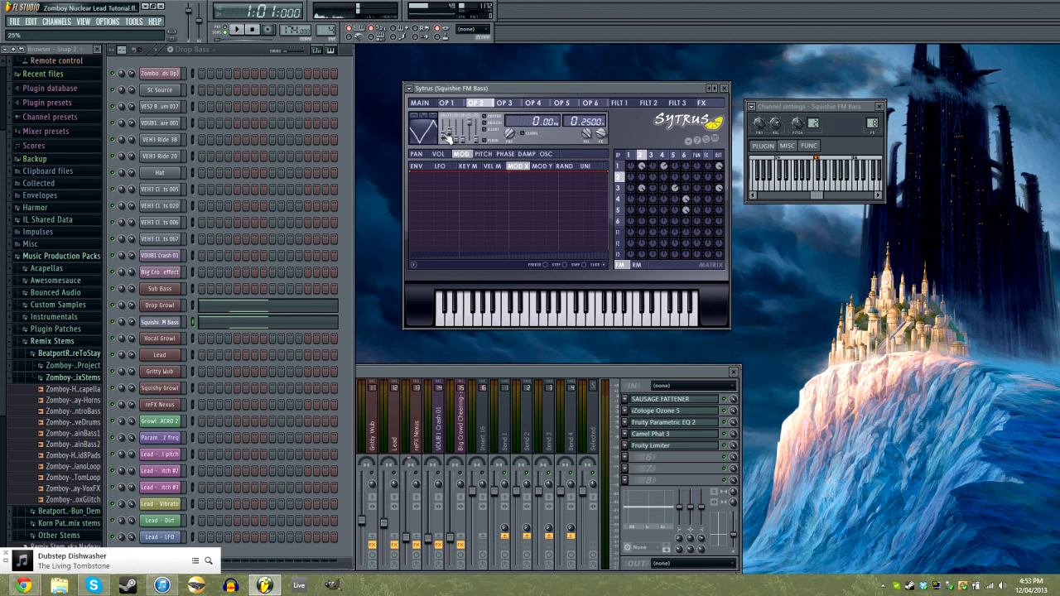
left_click(547, 154)
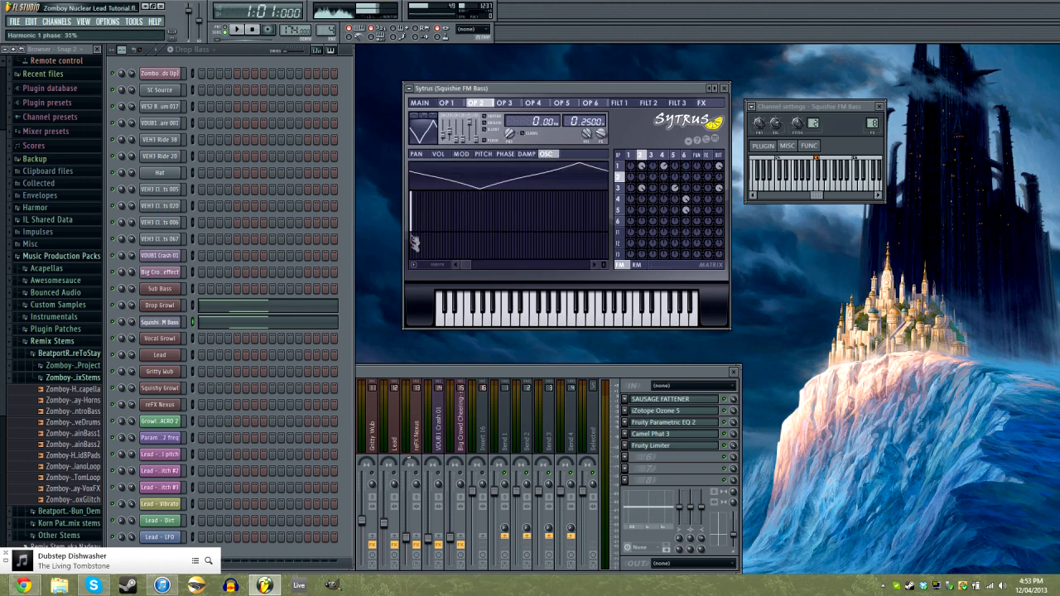
left_click_drag(414, 241, 414, 244)
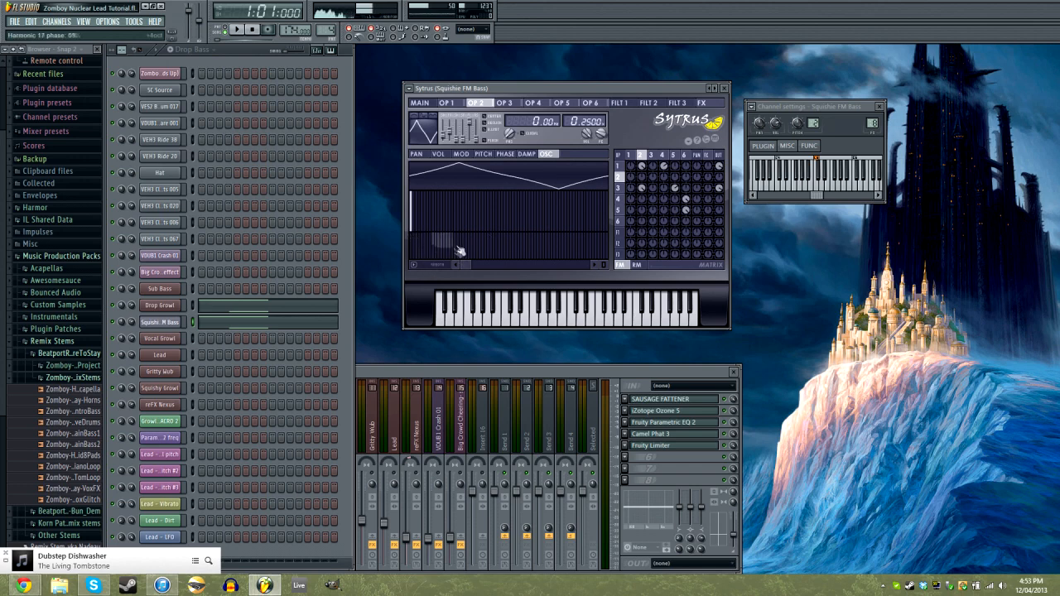
left_click(412, 245)
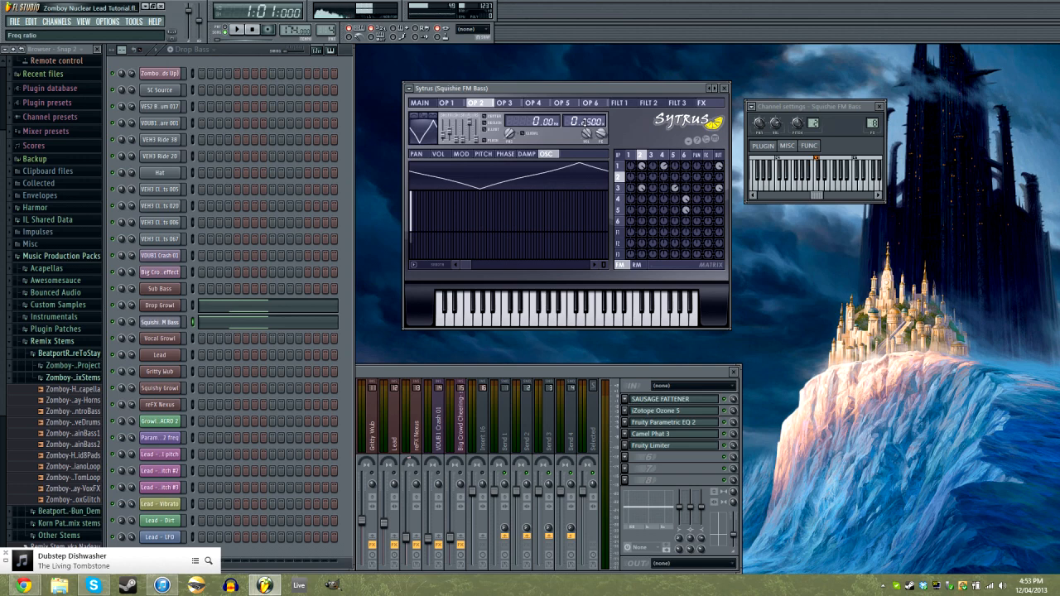
- Review the oscillator waveforms and frequency ratios of Sytrus operators 3 to 6 and return to the main page
left_click(506, 103)
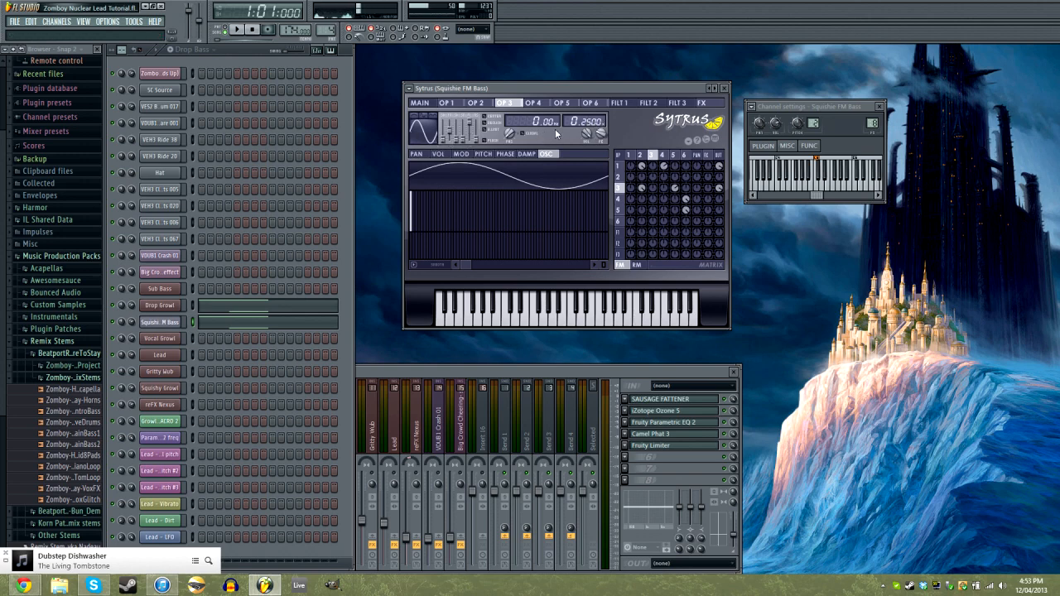
left_click(534, 103)
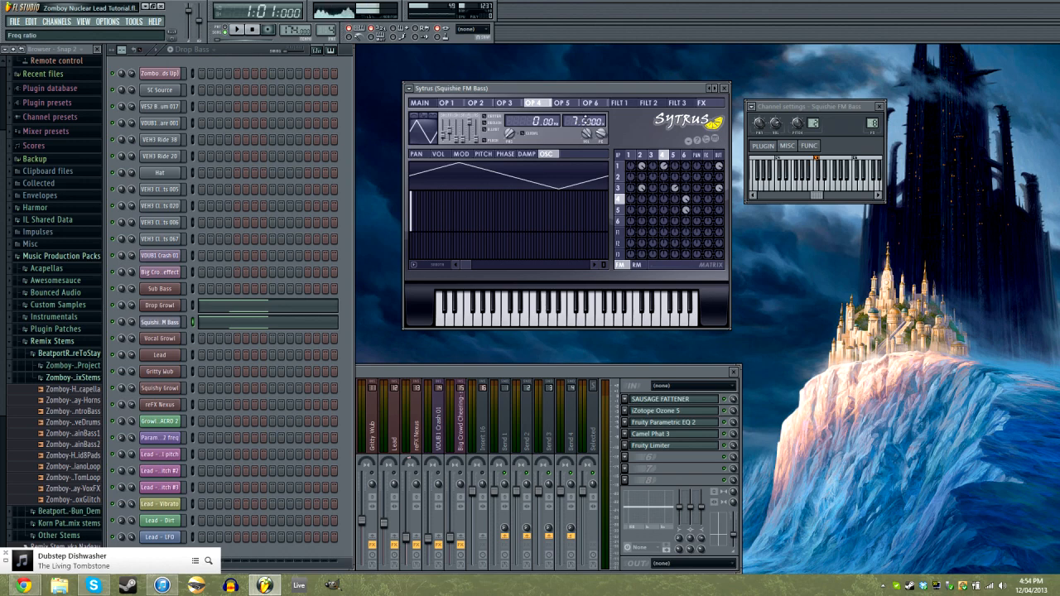
left_click(562, 102)
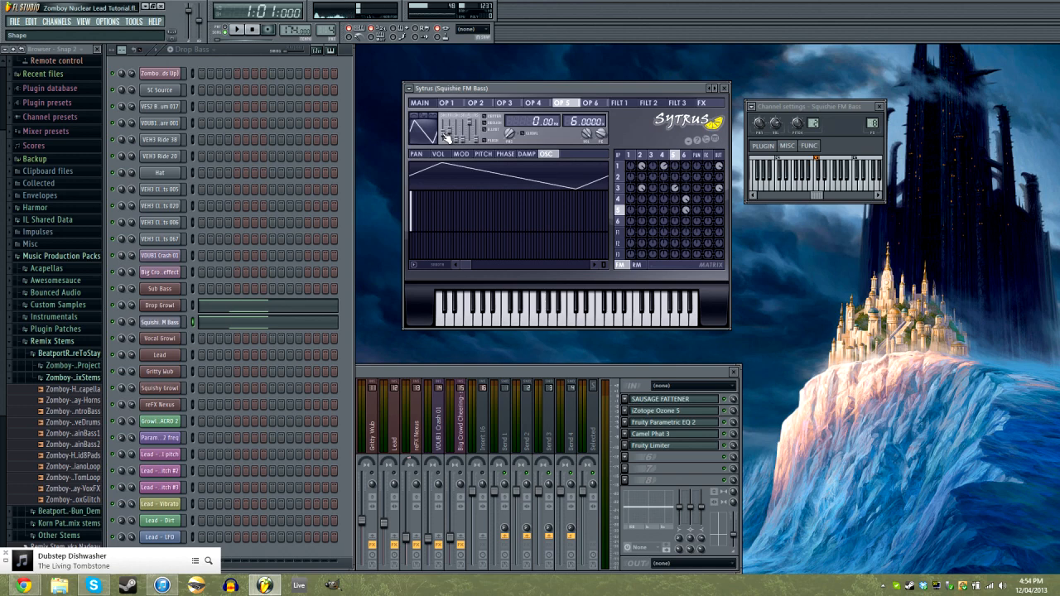
scroll(570, 122, "down", 1)
left_click(590, 104)
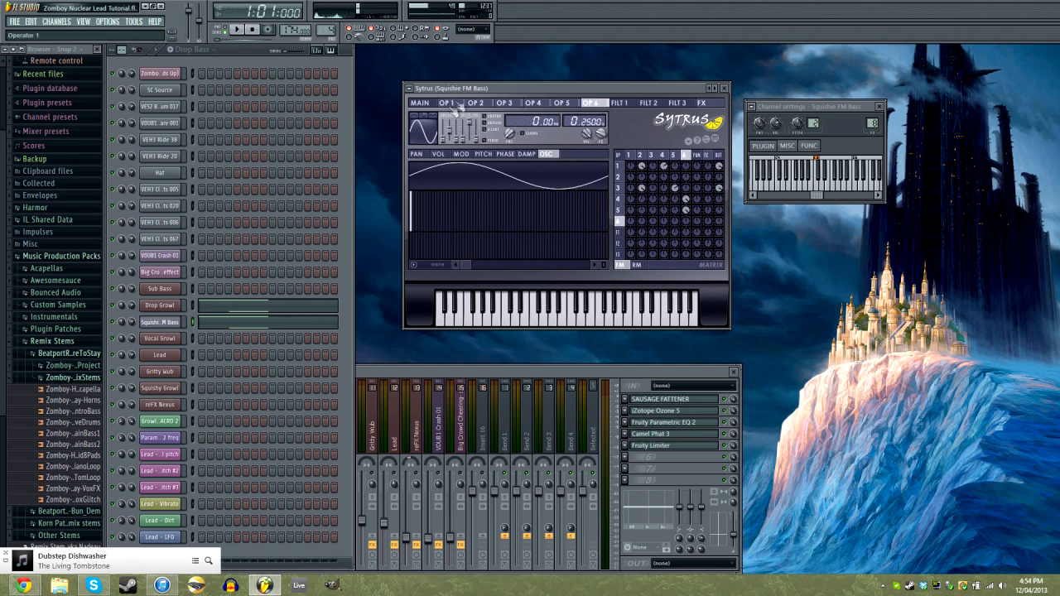
left_click(531, 104)
left_click(420, 103)
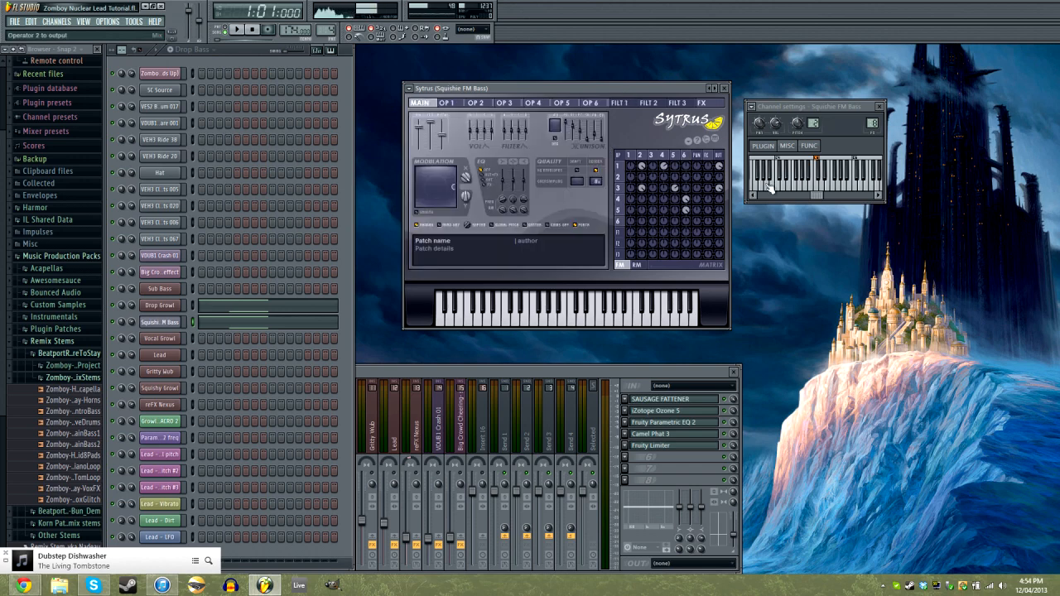
- Examine how the matrix routes operators 2 and 4 into operator 1 and operator 5 into operator 3
left_click(640, 156)
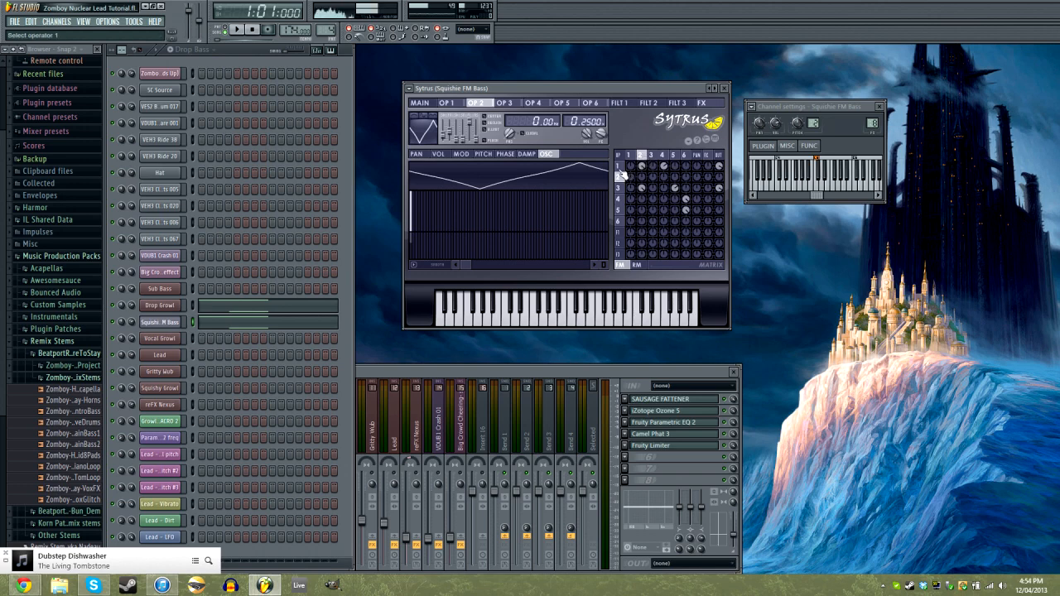
left_click(645, 168)
left_click(640, 155)
left_click(629, 167)
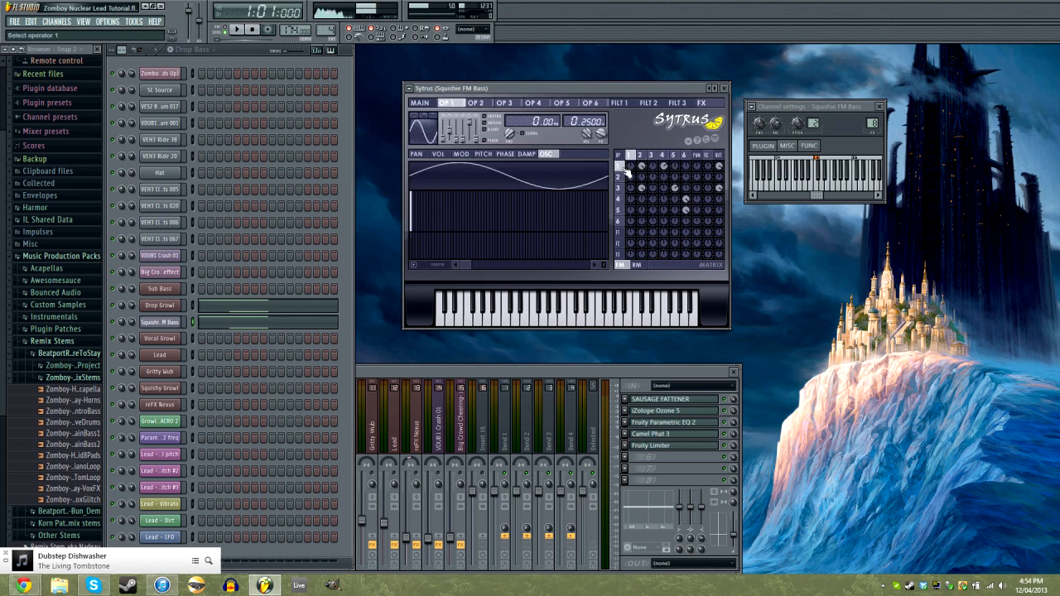
left_click(663, 167)
left_click(674, 188)
left_click_drag(633, 85, 634, 92)
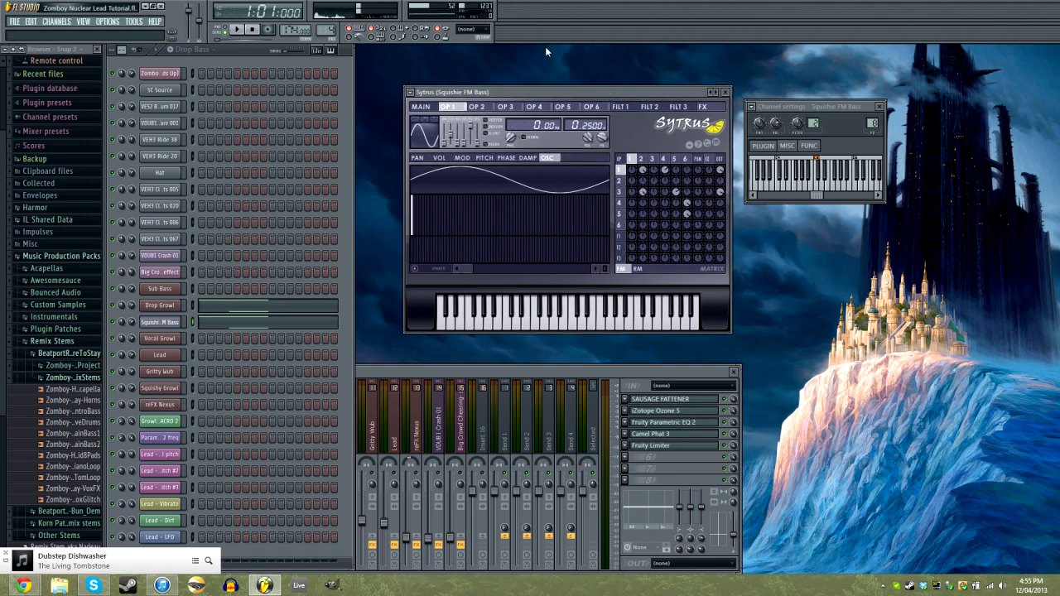
- Sweep the modulation X control on Sytrus's main page down and back up
left_click(429, 107)
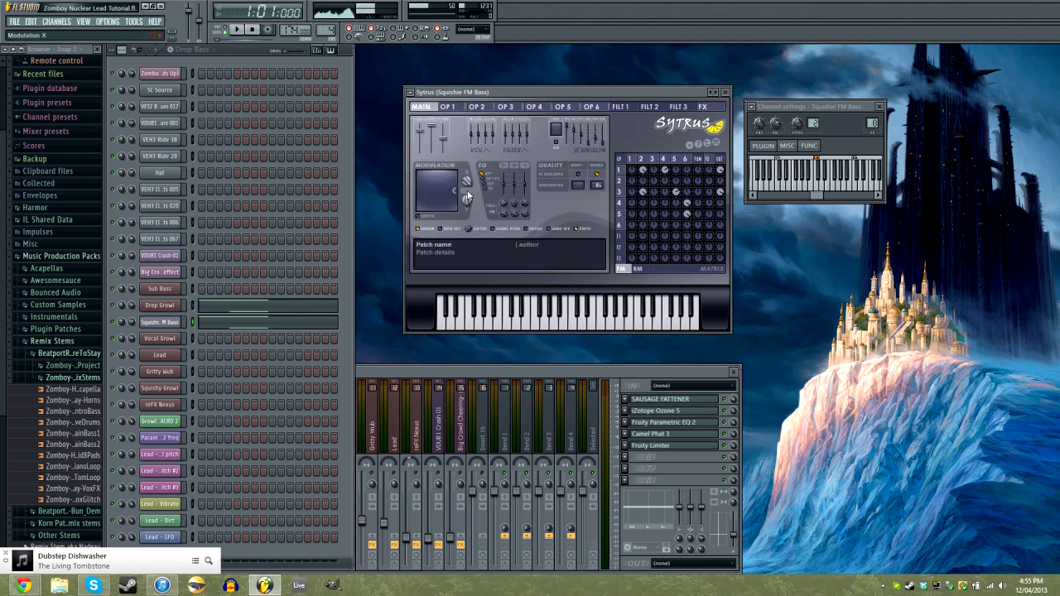
left_click_drag(467, 180, 467, 209)
left_click_drag(467, 181, 467, 162)
- Check Sytrus's preset and effects options without choosing one, and close the Squishie FM Bass plugin and its channel settings
left_click(725, 93)
left_click(160, 322)
left_click(690, 145)
mouse_move(714, 336)
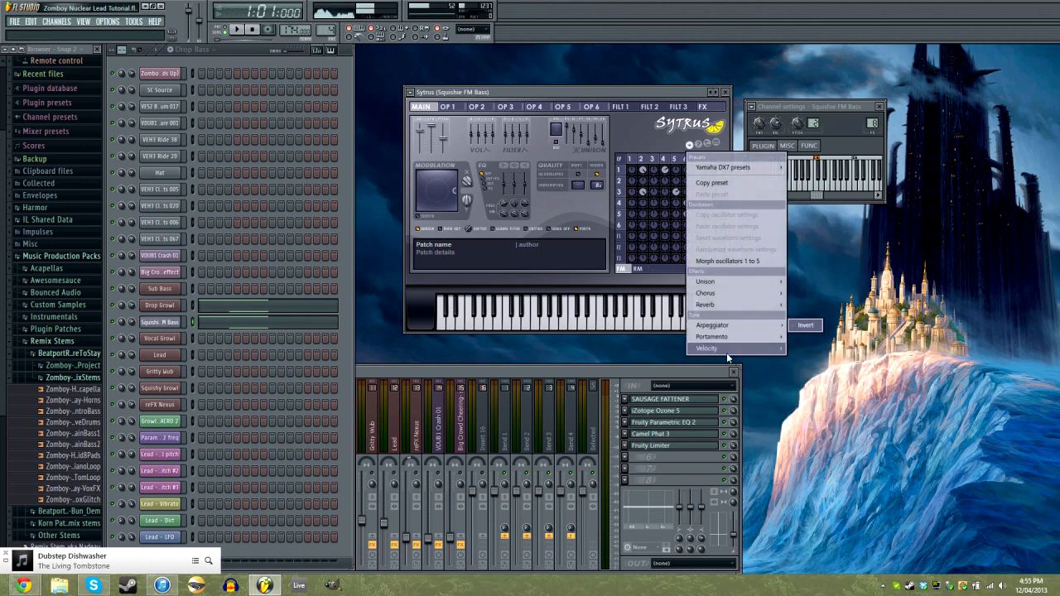
left_click(609, 87)
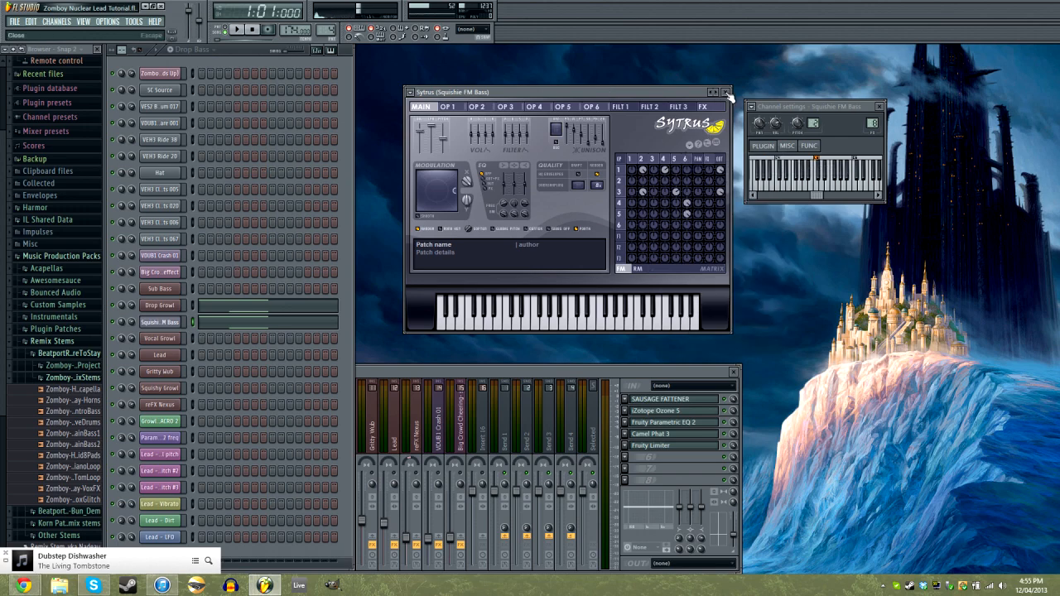
left_click(725, 92)
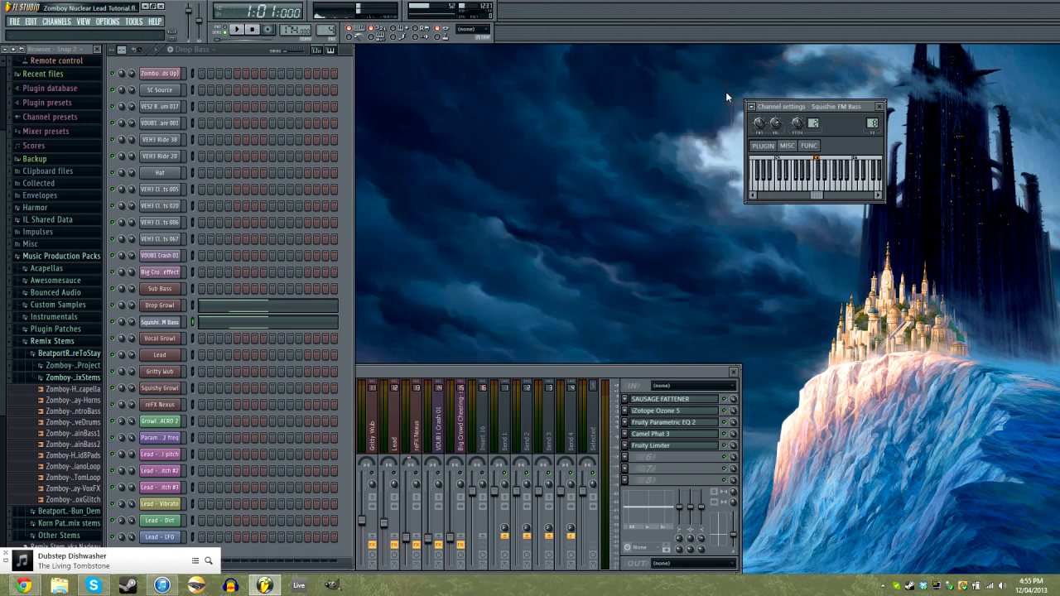
left_click(879, 106)
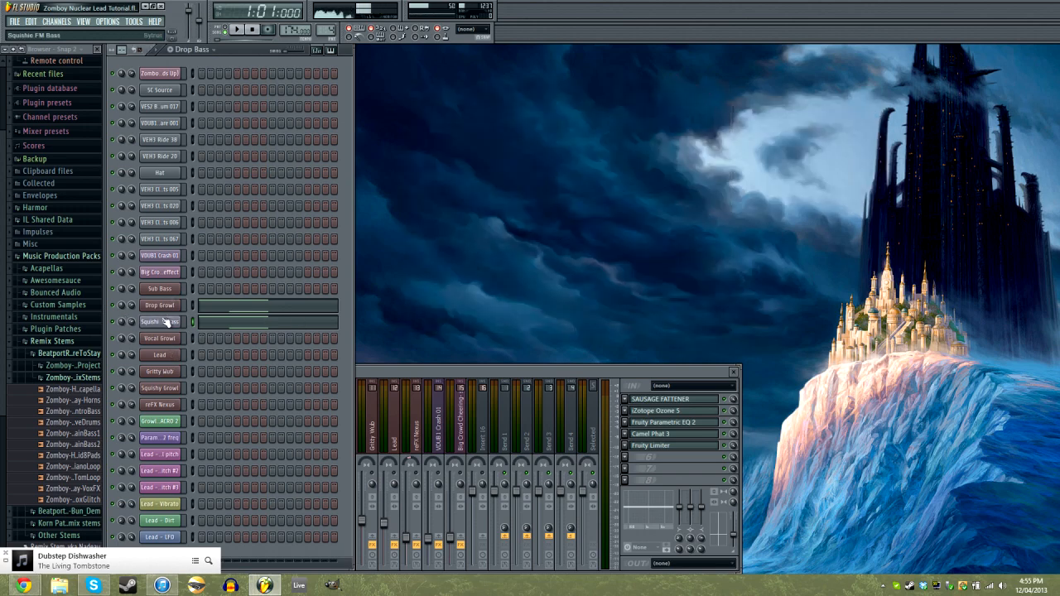
- Open Fruity Parametric EQ 2 on the Drop Growl mixer track and compare the pattern with the effect bypassed and enabled
double_click(407, 373)
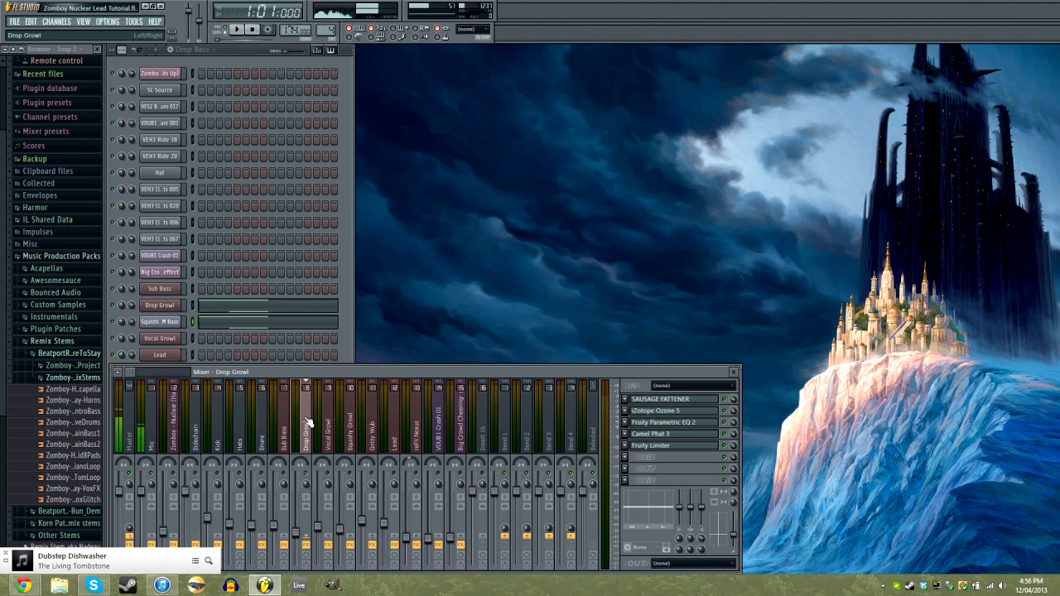
left_click(693, 424)
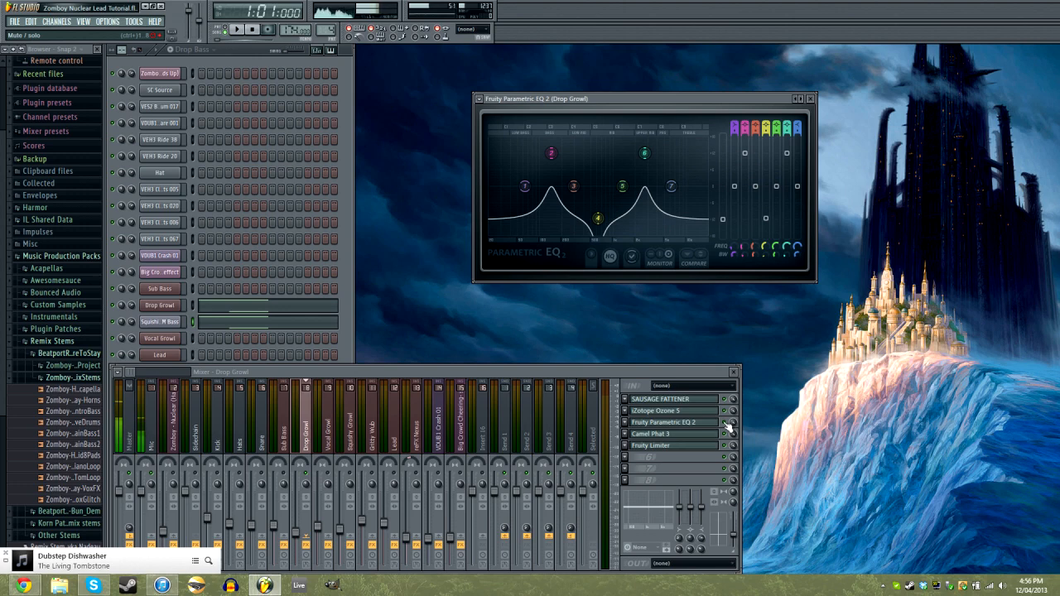
left_click(341, 306)
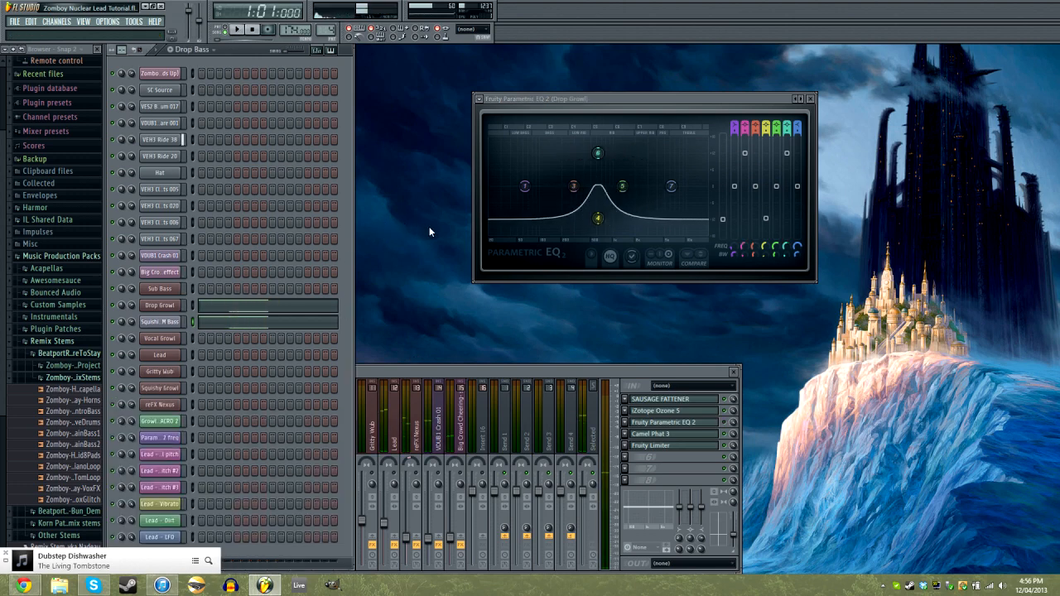
left_click(724, 422)
key("F6")
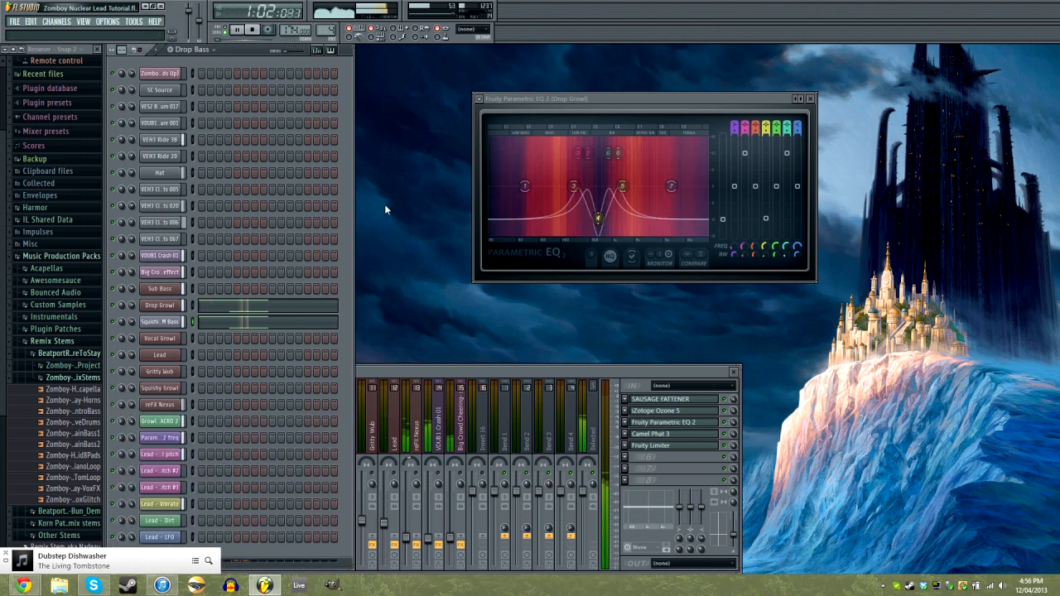
left_click(722, 425)
- Select the Parametric EQ 2 frequency automation channel, check the playlist, and reposition the Drop Growl equalizer window
left_click(691, 102)
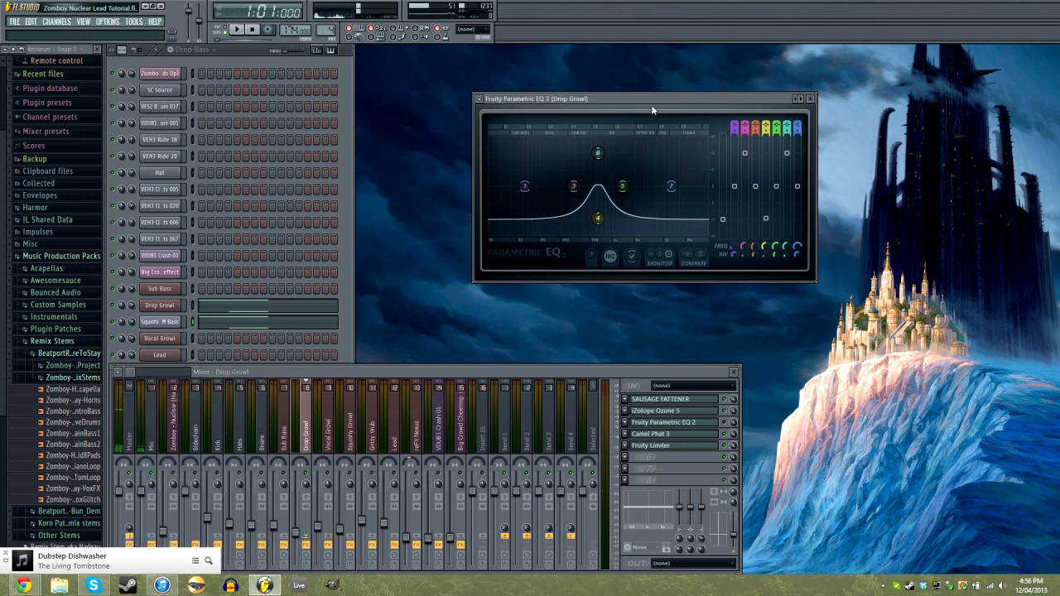
left_click_drag(690, 102, 664, 105)
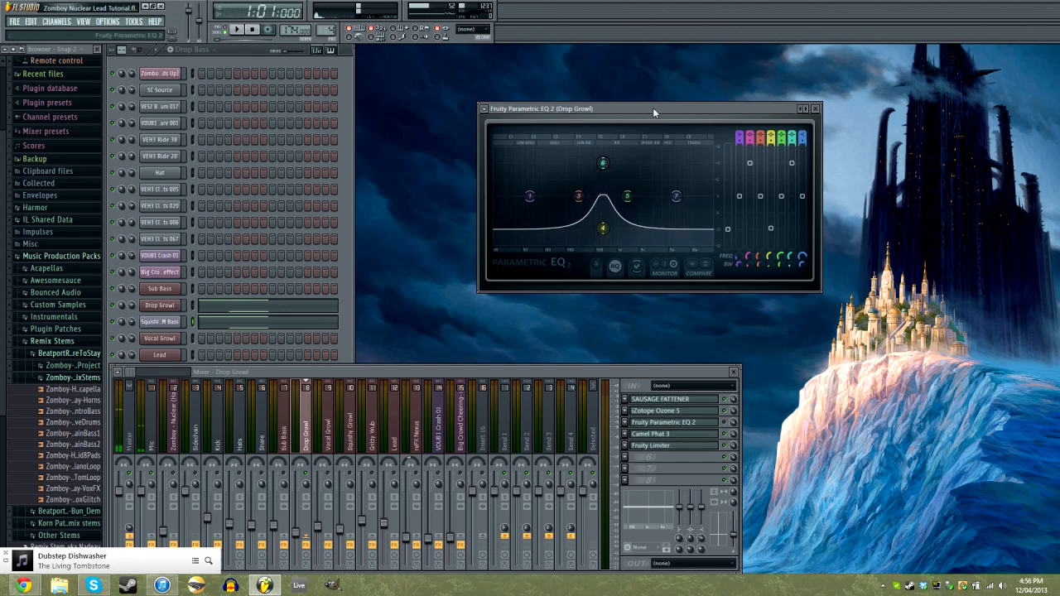
key("F6")
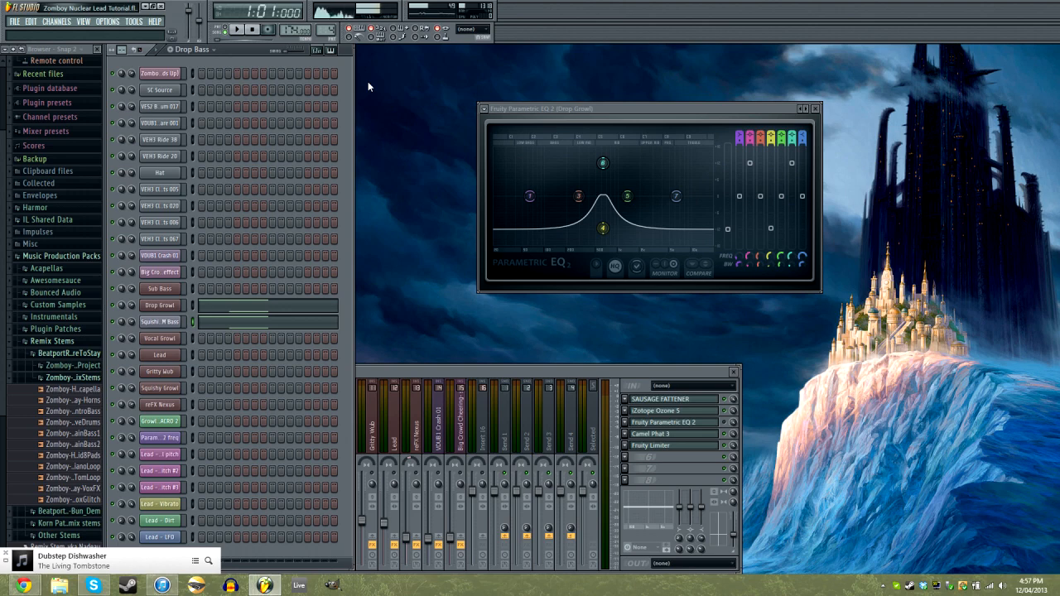
left_click(530, 105)
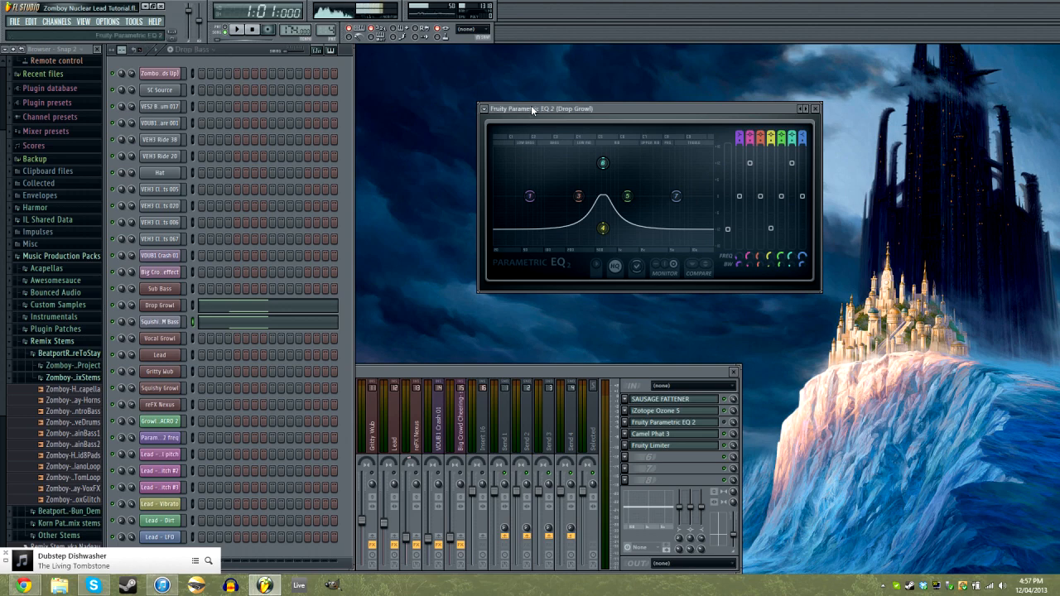
left_click(189, 436)
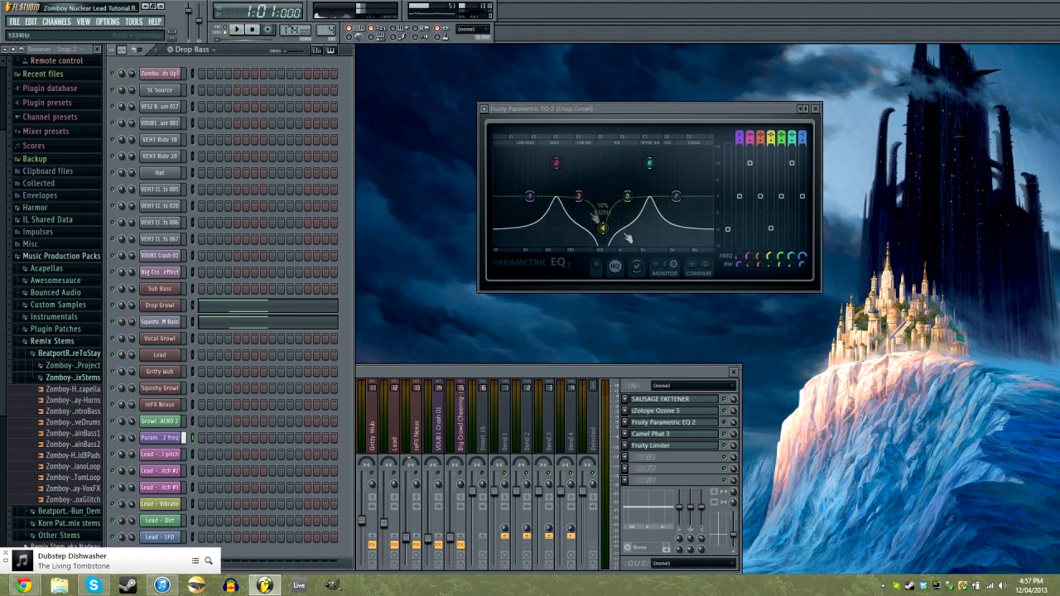
left_click_drag(612, 109, 612, 108)
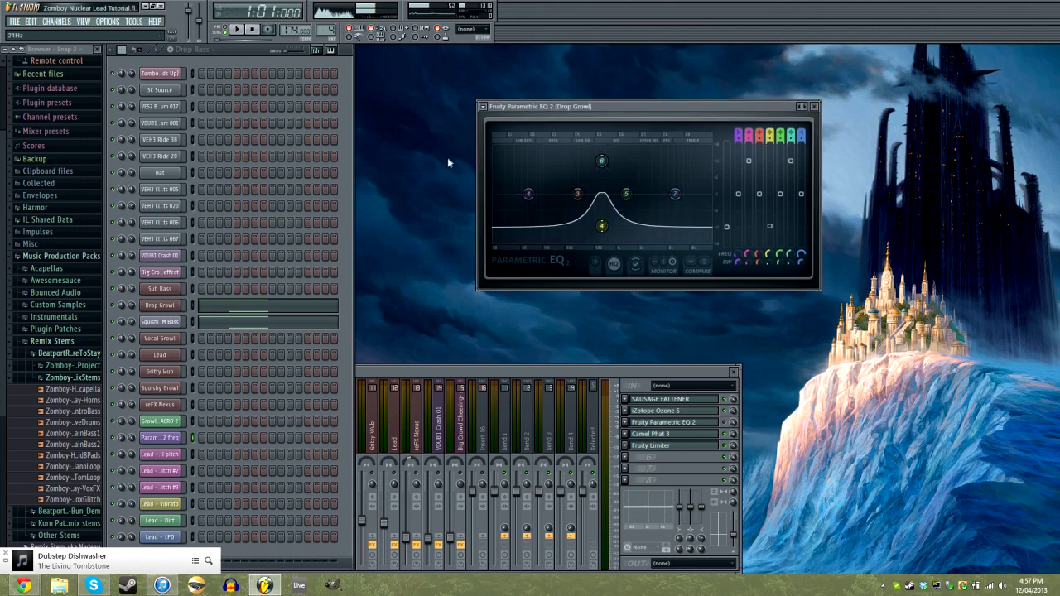
key("F5")
key("F5")
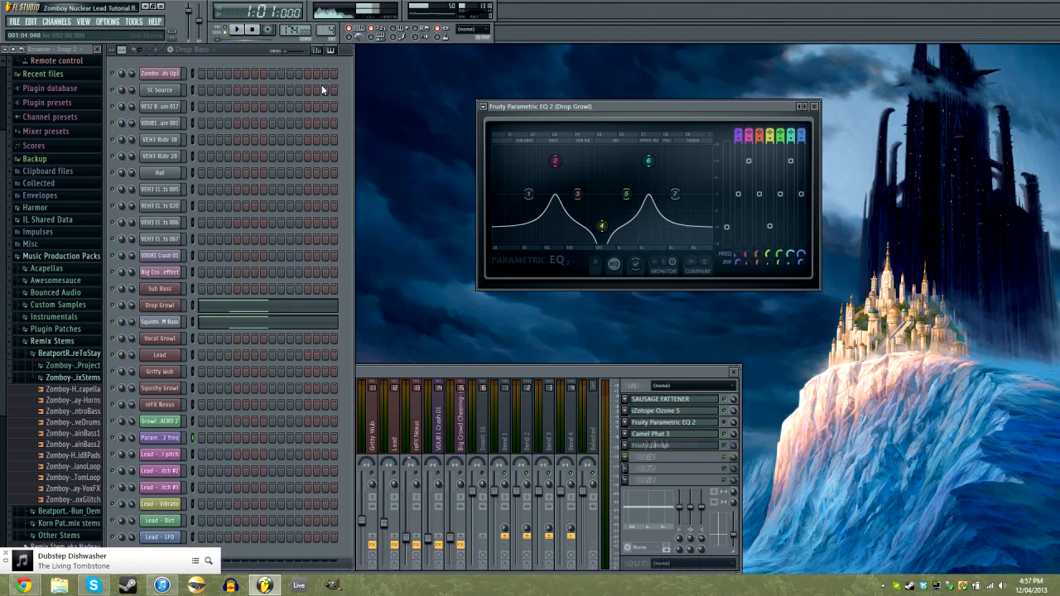
left_click_drag(663, 107, 690, 106)
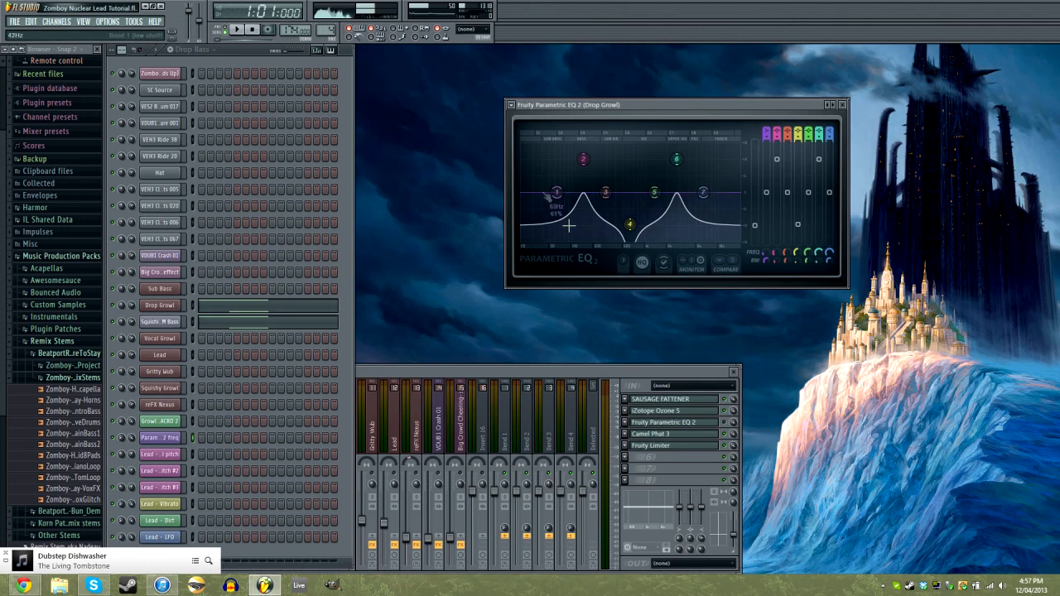
- Add a second Fruity Parametric EQ 2 in effect slot 6 of the Drop Growl mixer track and close the first equalizer's window
left_click(572, 373)
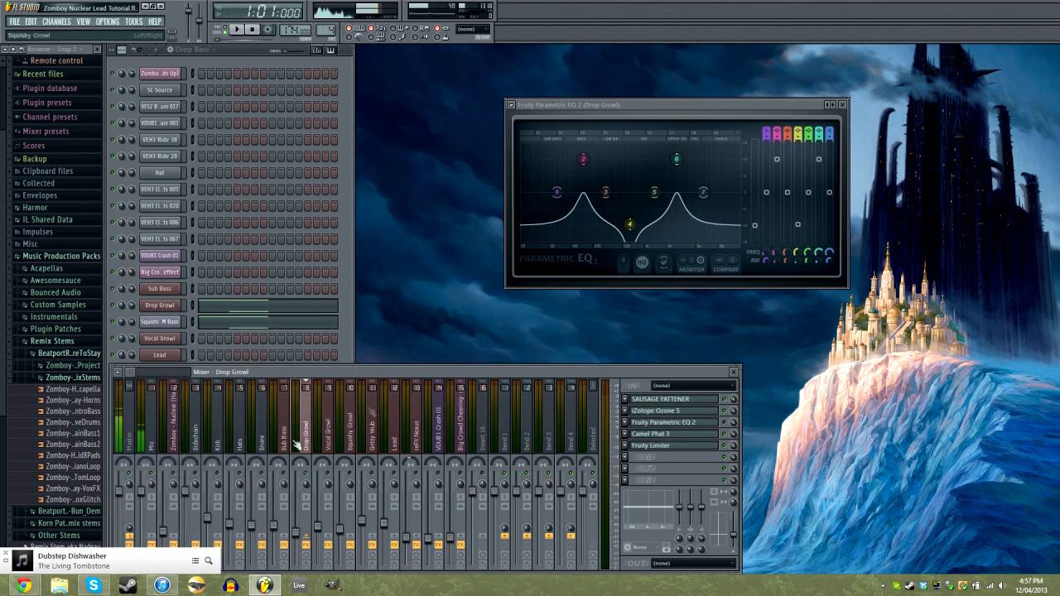
left_click(627, 453)
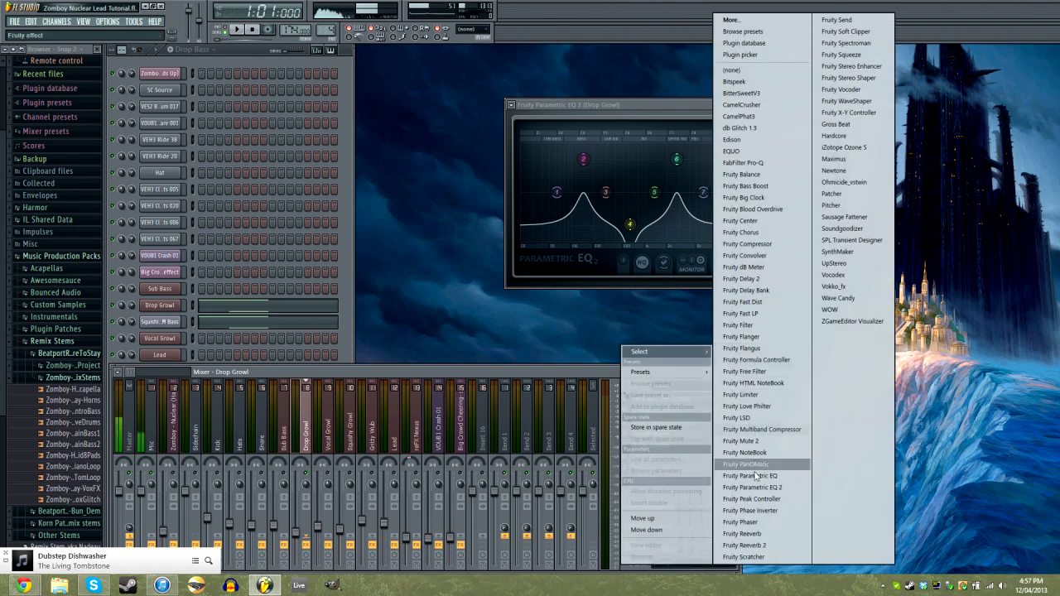
left_click(753, 488)
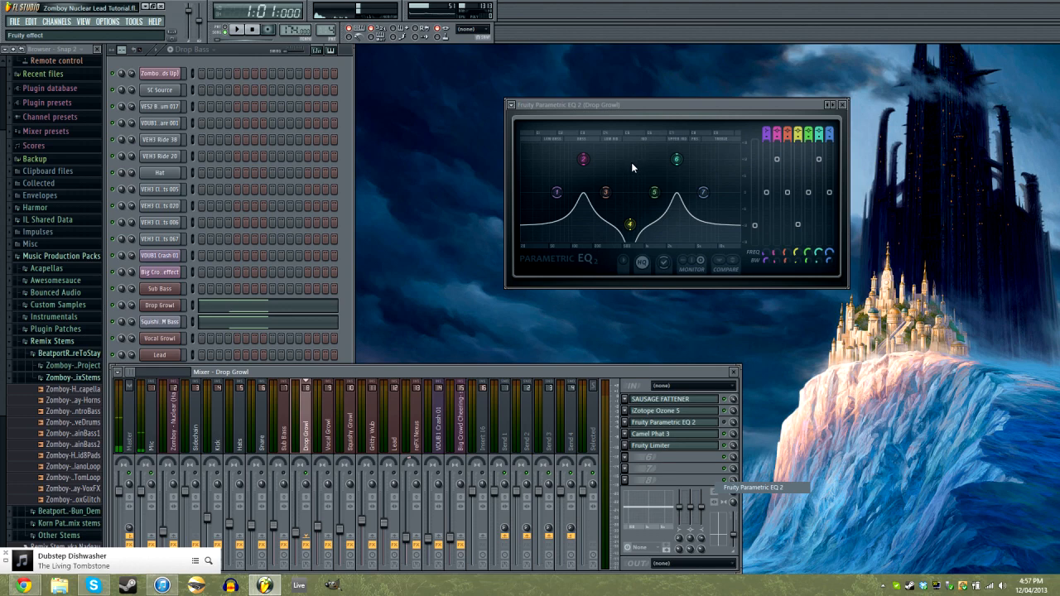
left_click_drag(529, 250, 645, 266)
left_click(842, 105)
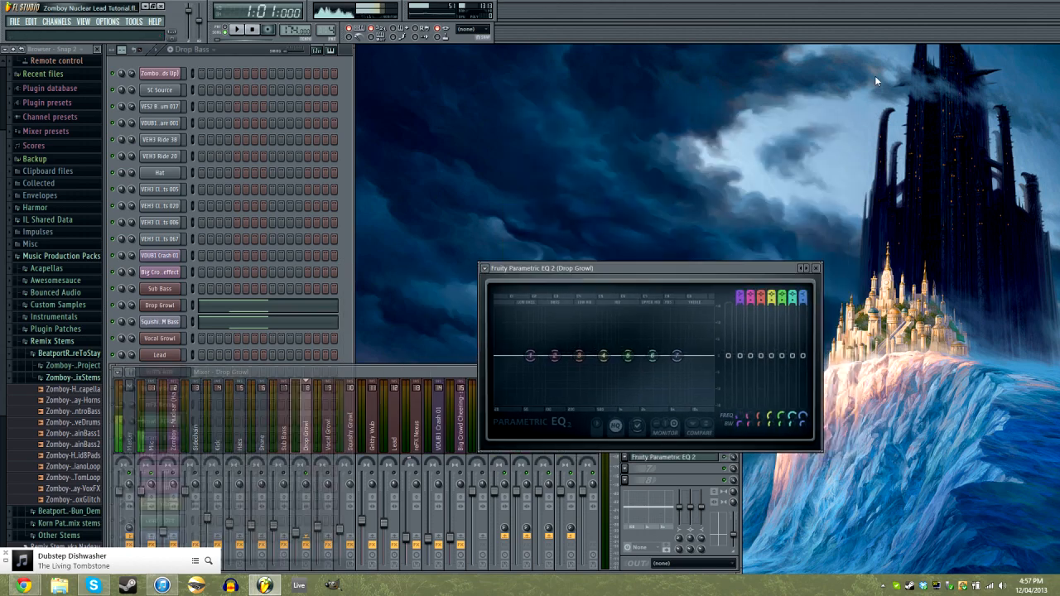
left_click(675, 271)
left_click_drag(675, 267, 668, 114)
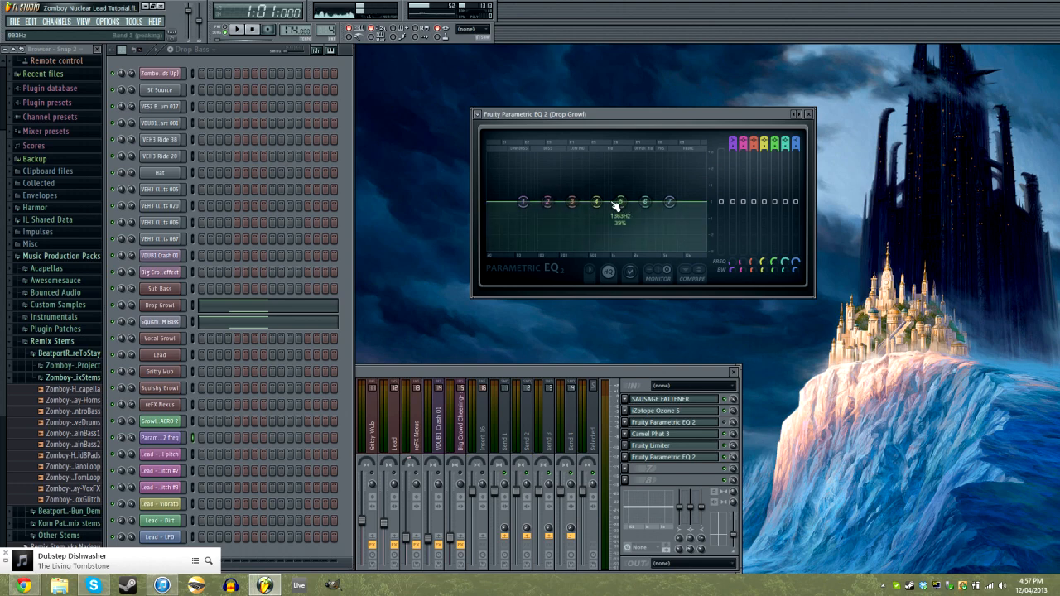
- Disable equalizer bands 1, 3, 5 and 7, then boost band 2 to about 12 dB and narrow its bandwidth to about 12%
left_click_drag(732, 141, 794, 165)
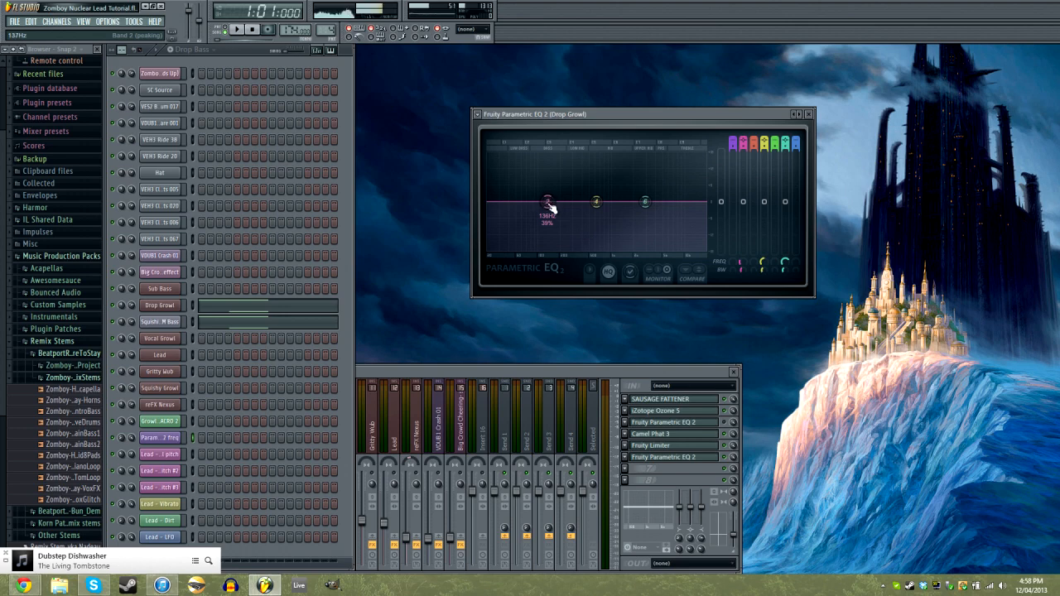
left_click_drag(749, 204, 743, 162)
left_click_drag(546, 163, 547, 168)
scroll(547, 170, "down", 5)
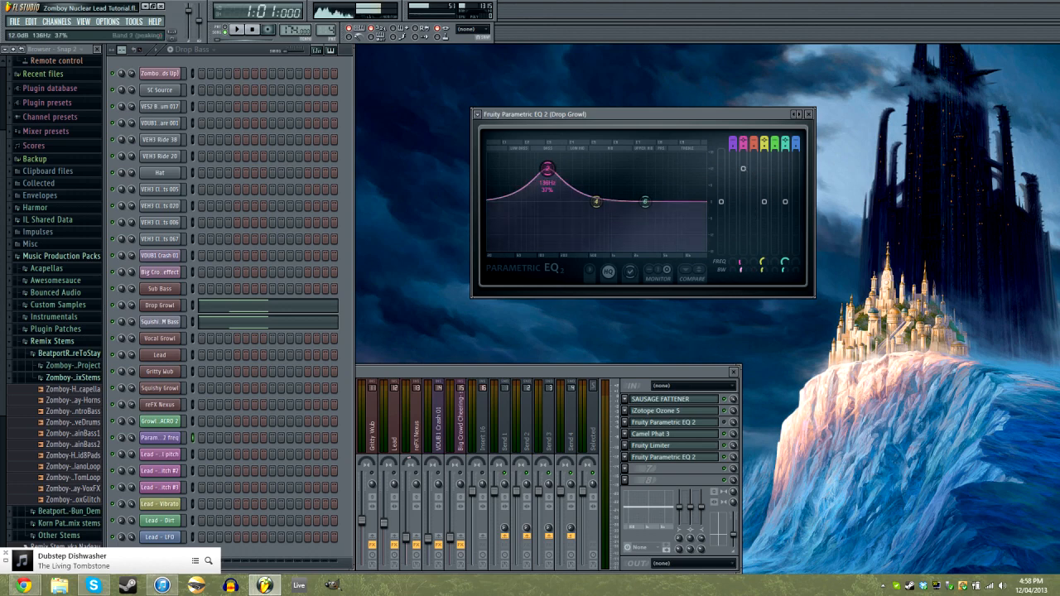
scroll(547, 171, "up", 1)
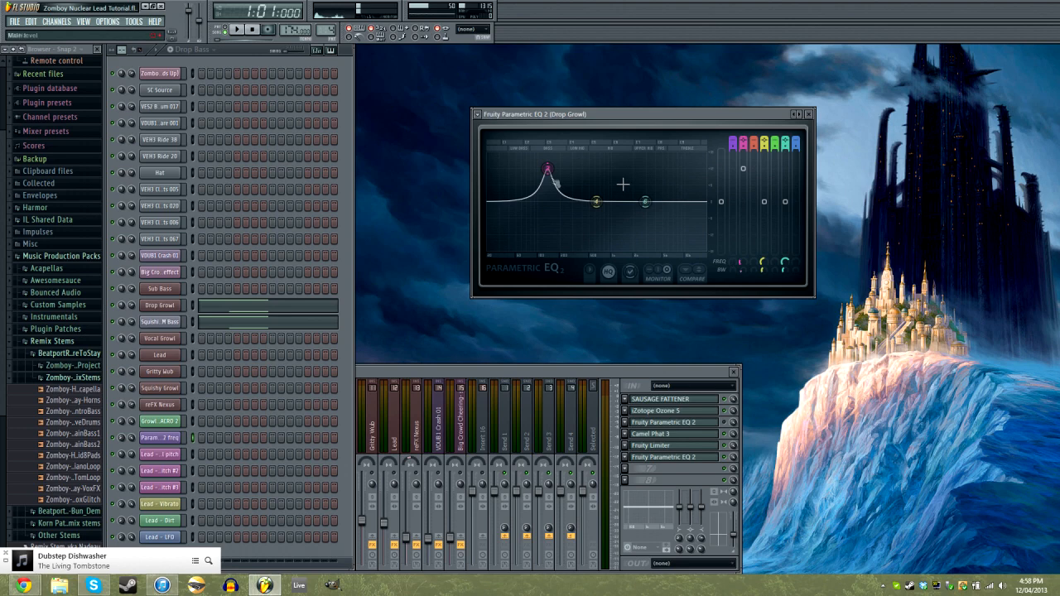
- Boost band 6 into a narrow peak matching band 2, cut band 4 into a narrow notch, and shift the equalizer window slightly
left_click_drag(784, 202, 785, 169)
left_click_drag(785, 271, 785, 288)
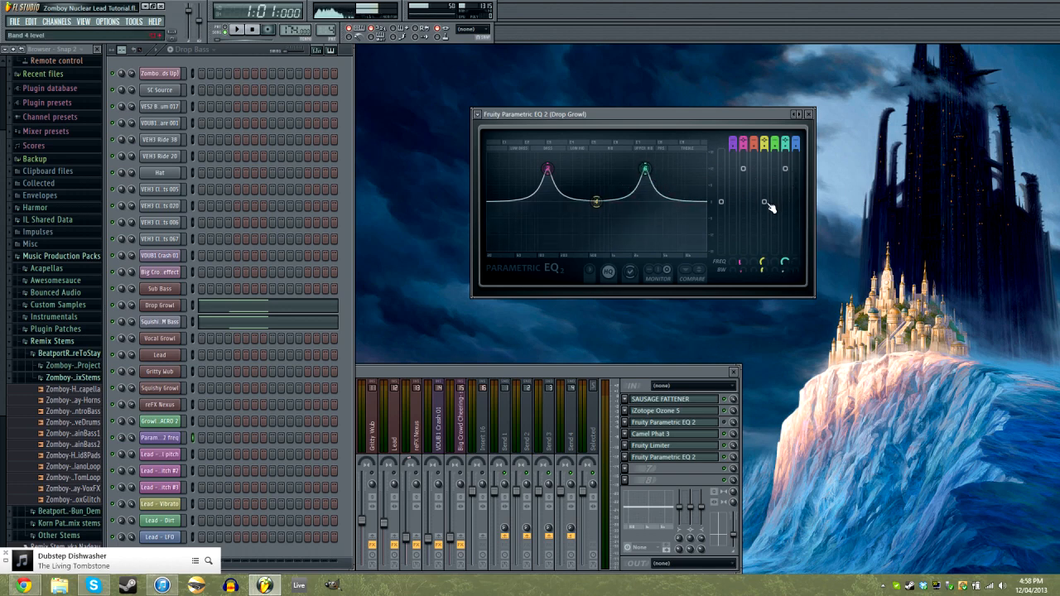
left_click_drag(769, 205, 766, 271)
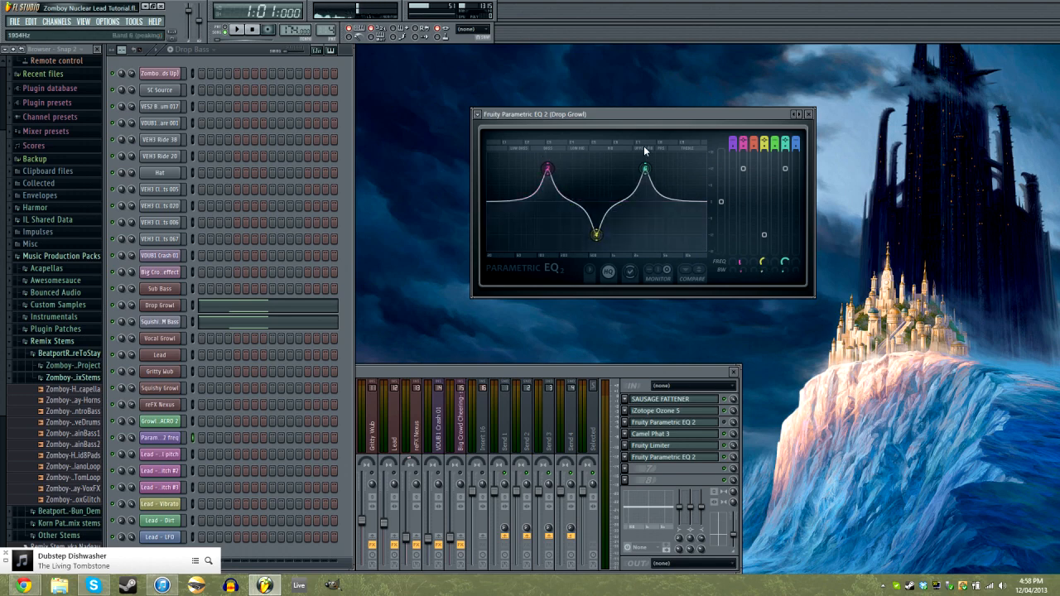
left_click_drag(564, 114, 576, 113)
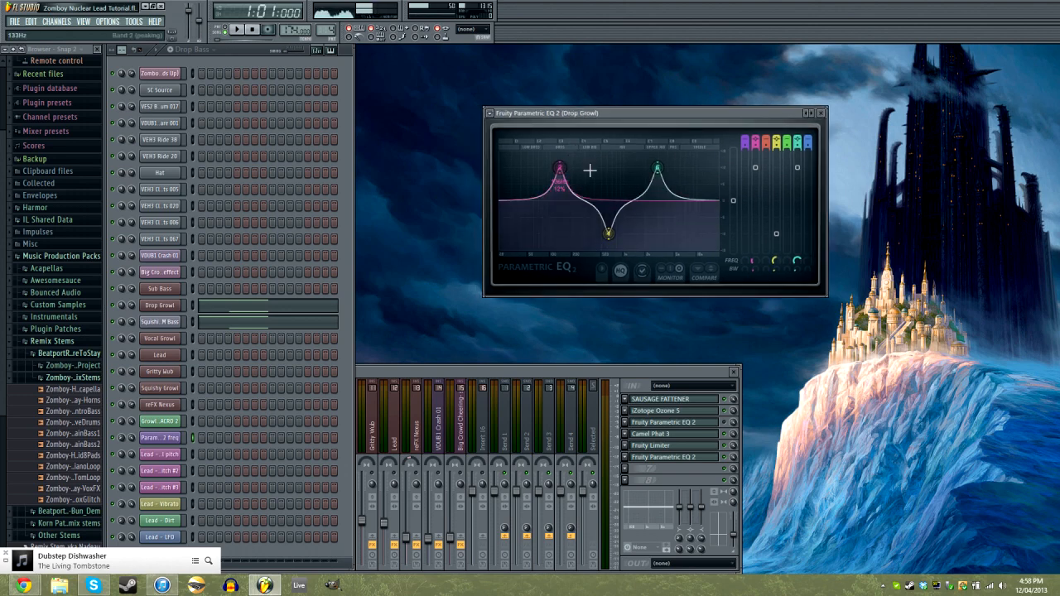
- Create an automation clip for the equalizer's Band 2 frequency and shape its start as a short flat hold followed by a rise
right_click(753, 261)
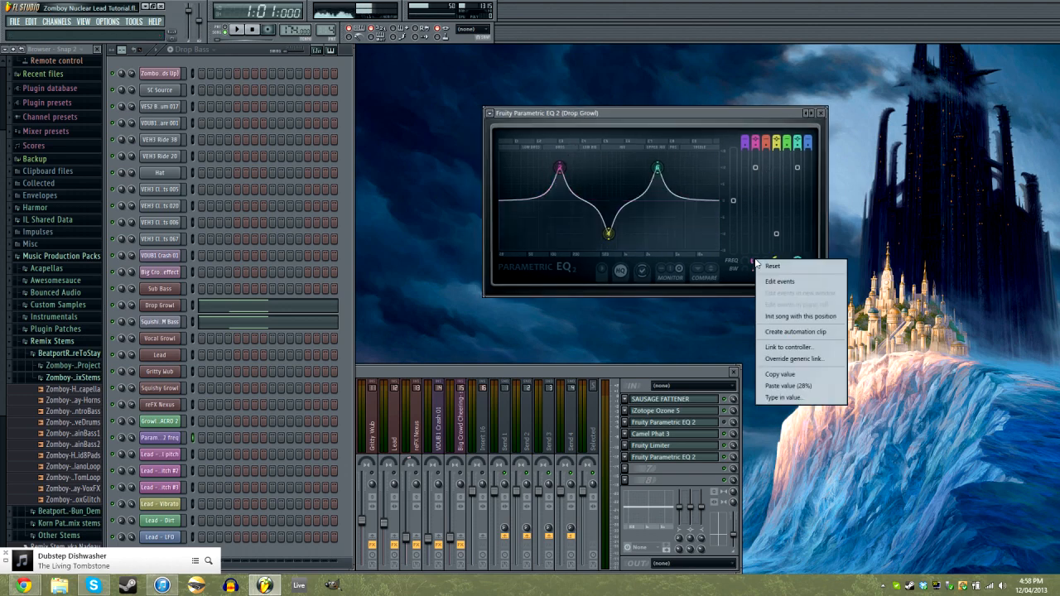
left_click(785, 332)
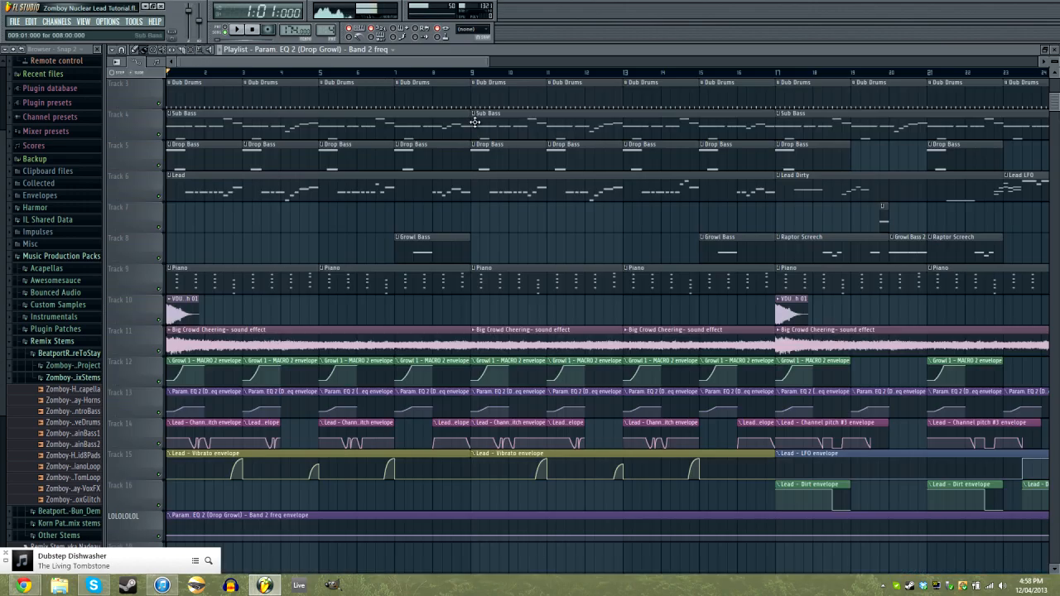
scroll(265, 248, "down", 2)
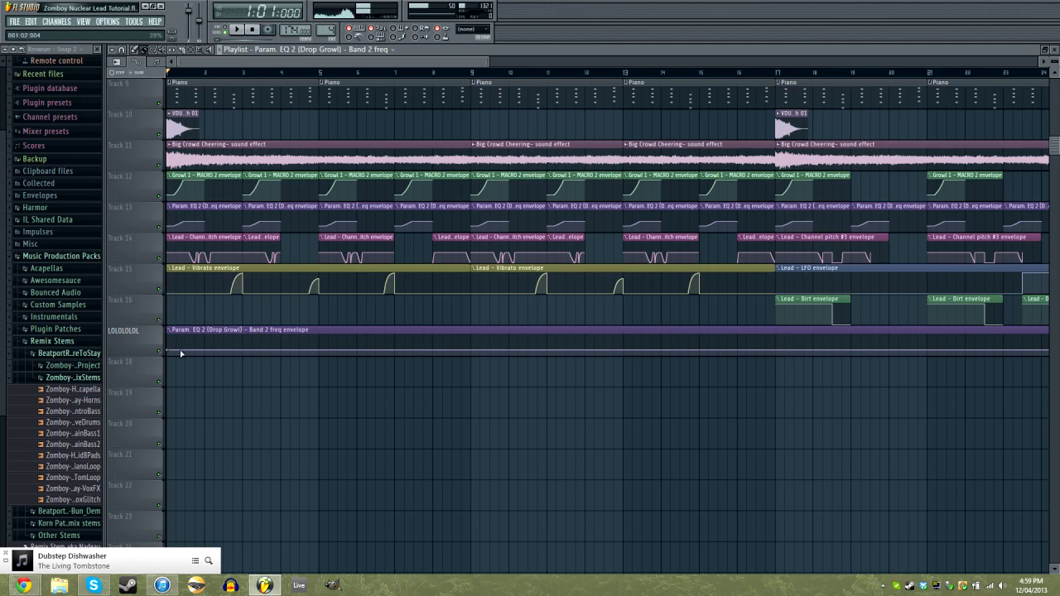
scroll(181, 353, "up", 3)
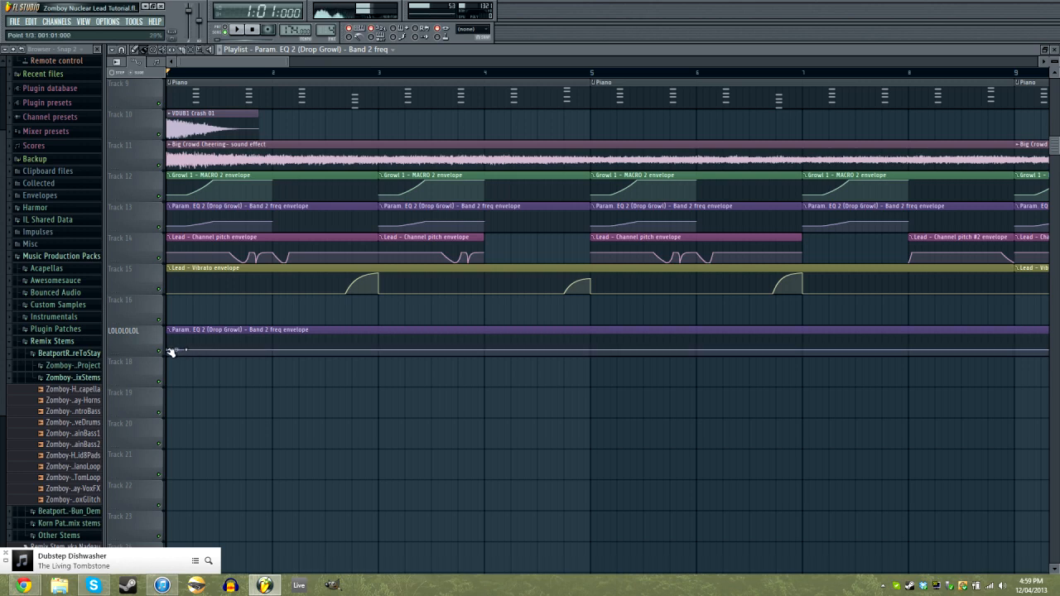
right_click(170, 352)
left_click(207, 514)
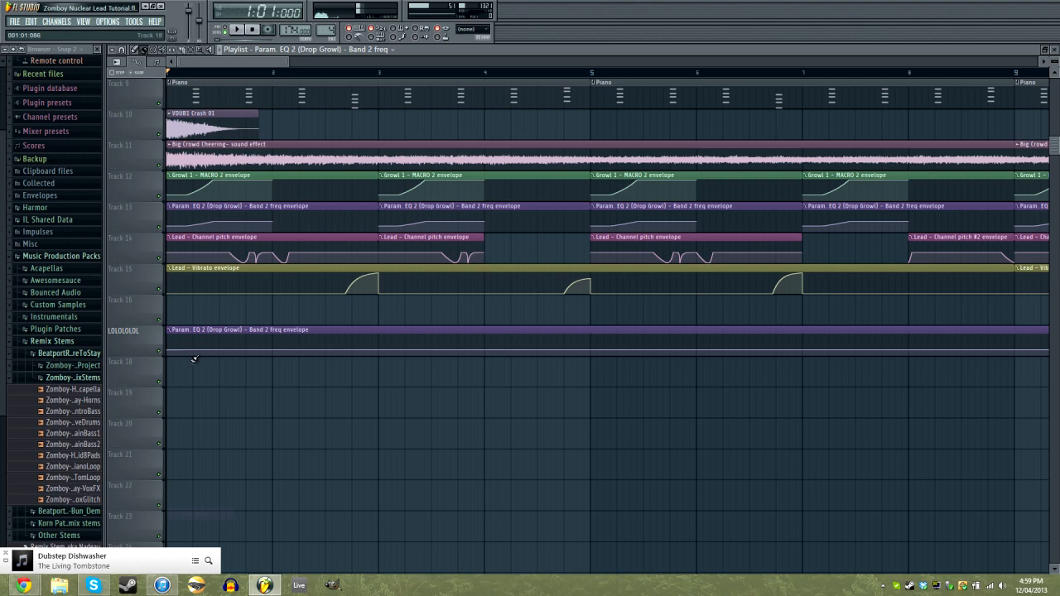
right_click(194, 351)
left_click(214, 526)
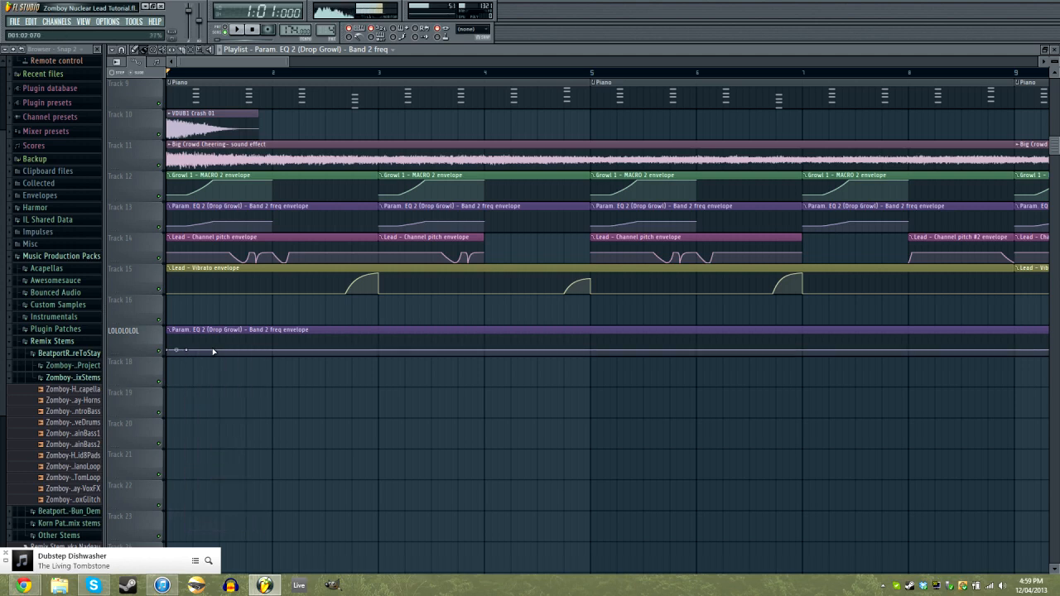
left_click_drag(213, 348, 217, 346)
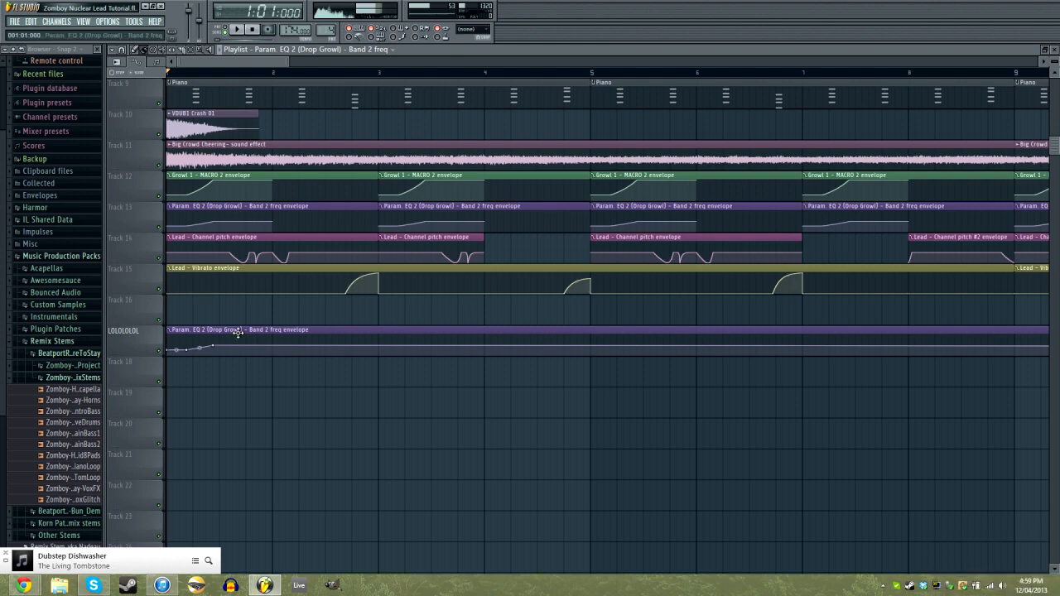
- Play the Drop Bass pattern while watching the automated band 2 sweep, stop playback, and bring the mixer forward
key("F5")
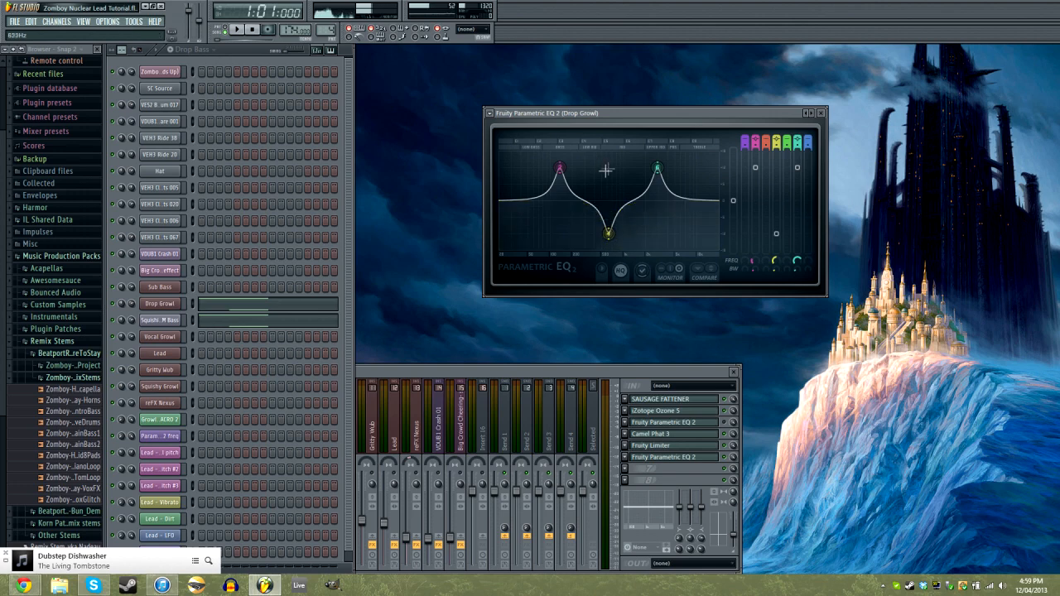
key("space")
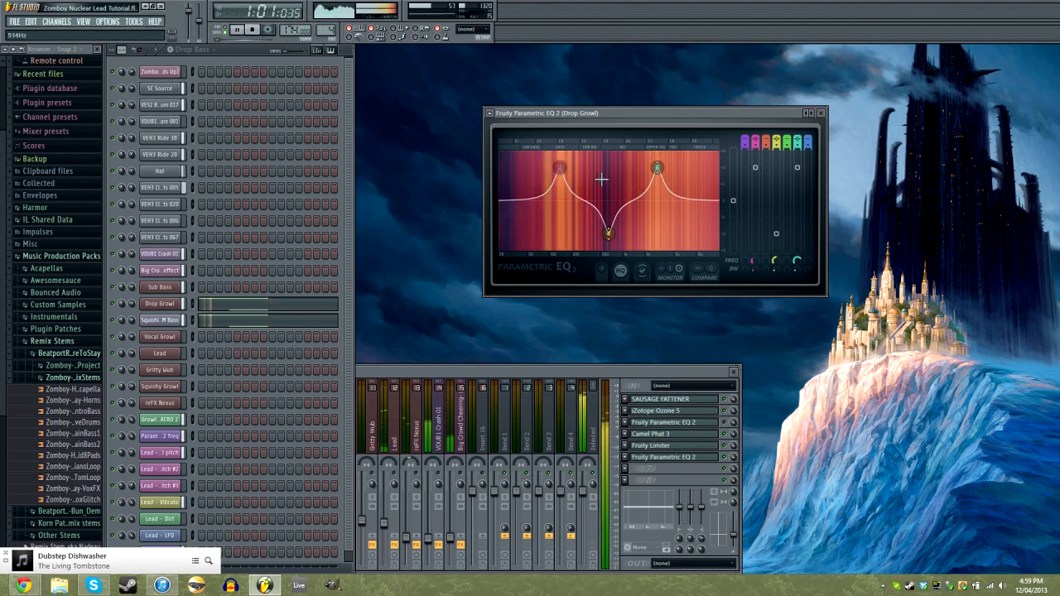
key("space")
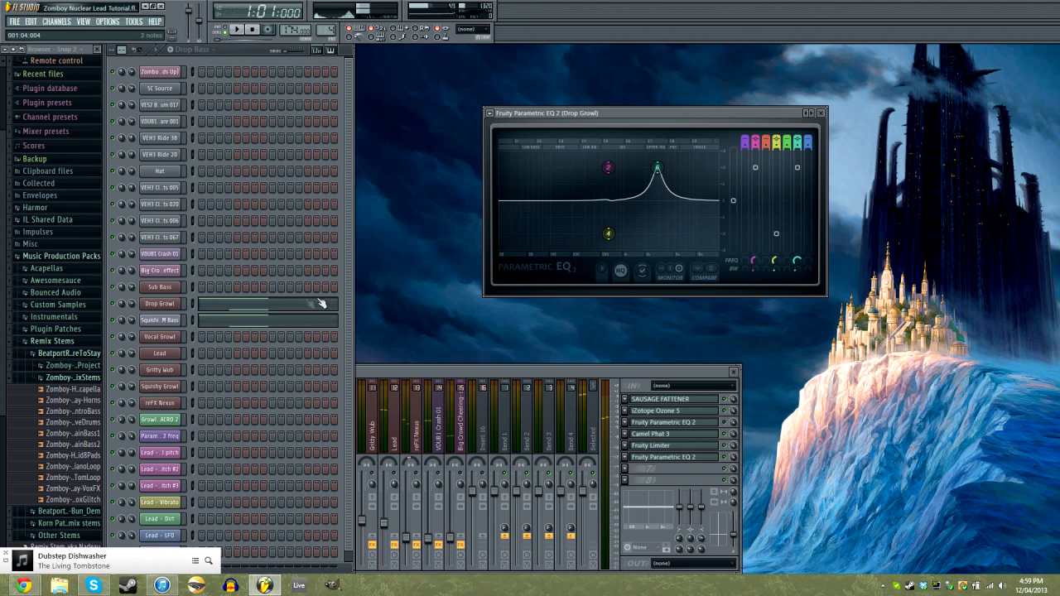
left_click_drag(349, 331, 361, 295)
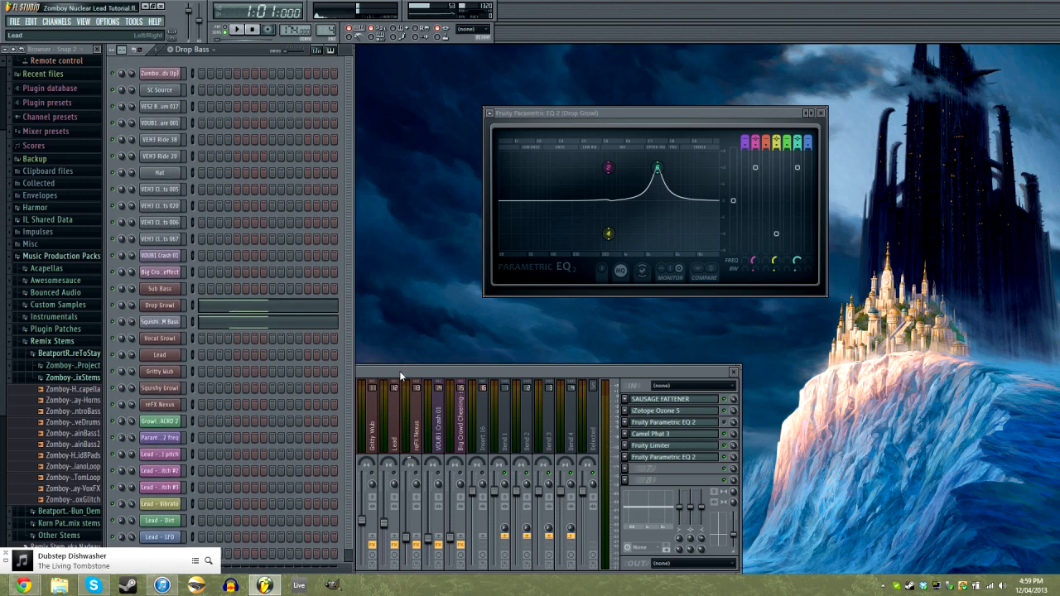
left_click(401, 371)
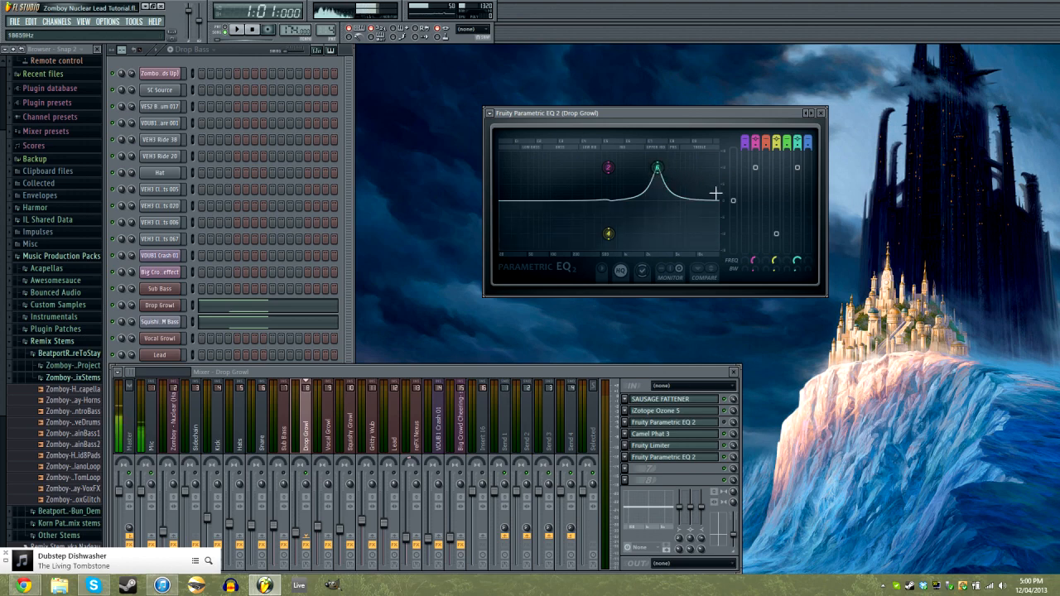
- Lower the equalizer's main level until it lines up with band 4's level, and nudge the equalizer window
left_click_drag(733, 201, 733, 234)
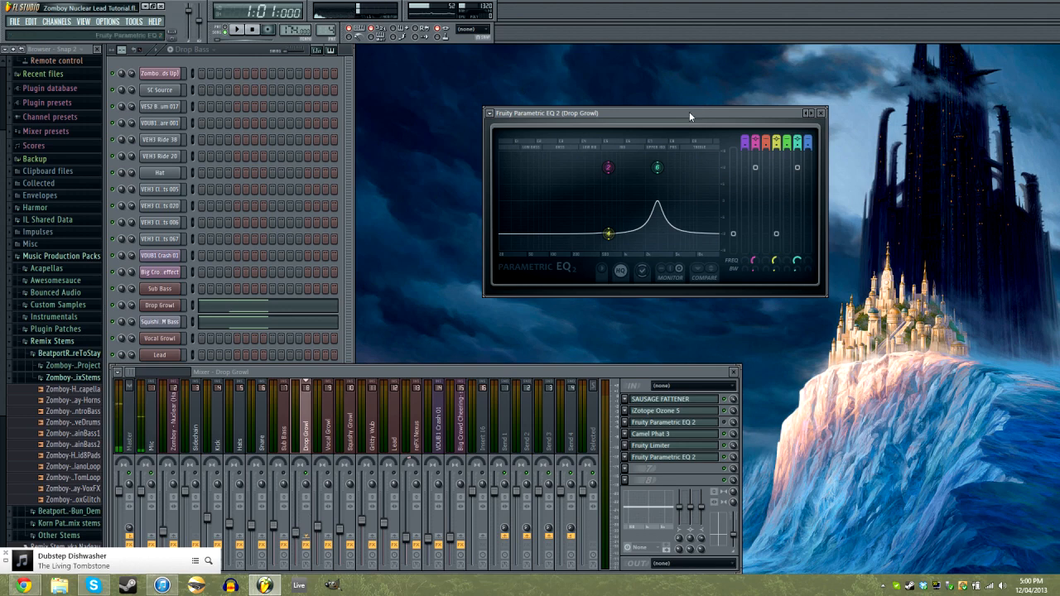
left_click_drag(689, 112, 679, 110)
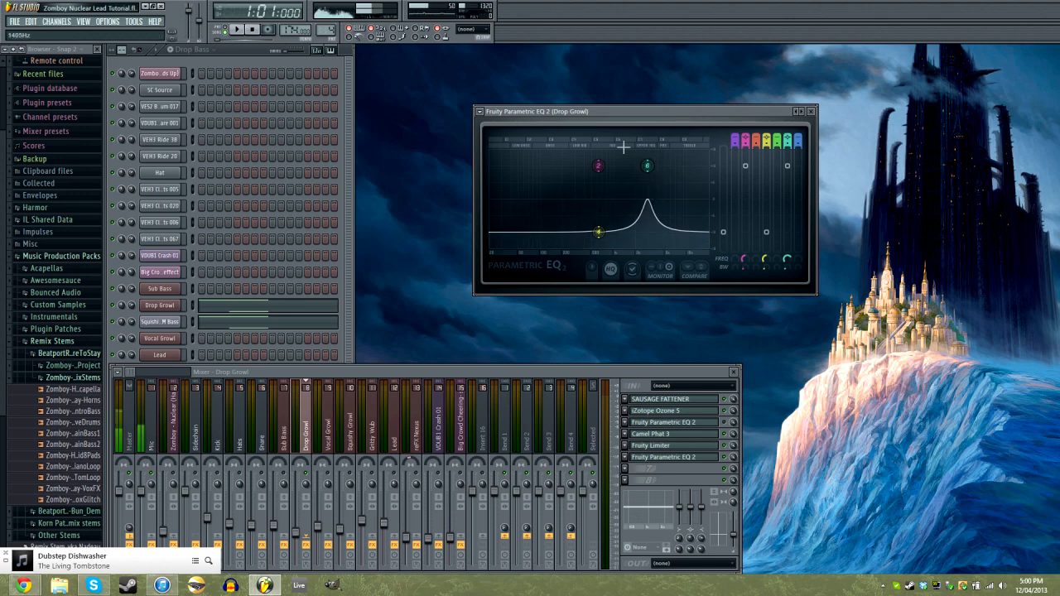
- Link the Band 6 frequency to the newer Param. EQ 2 (Drop Growl) - Band 2 freq automation clip with Inverted mapping
right_click(790, 260)
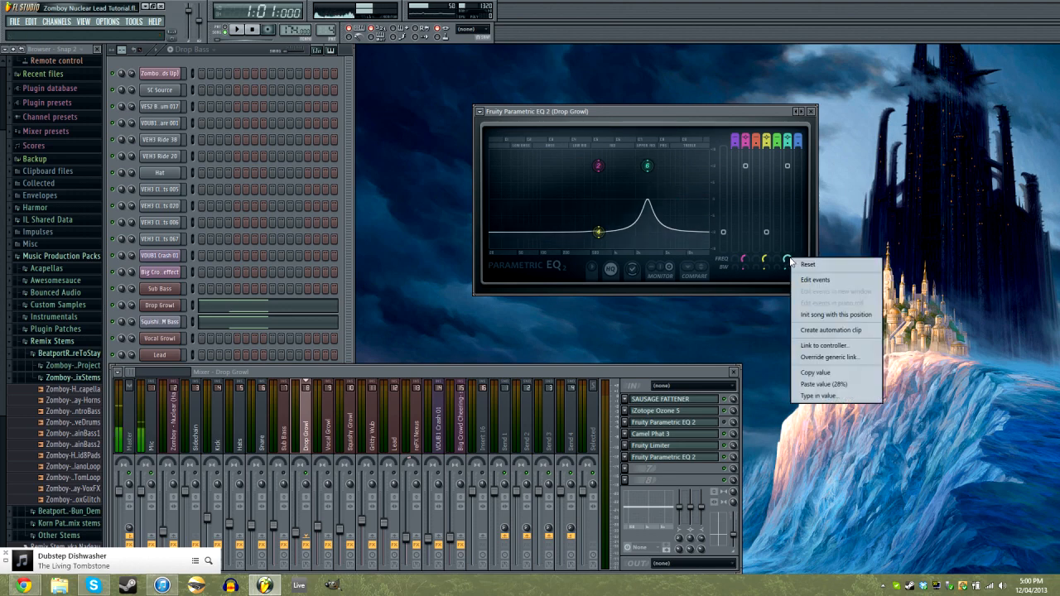
left_click(828, 346)
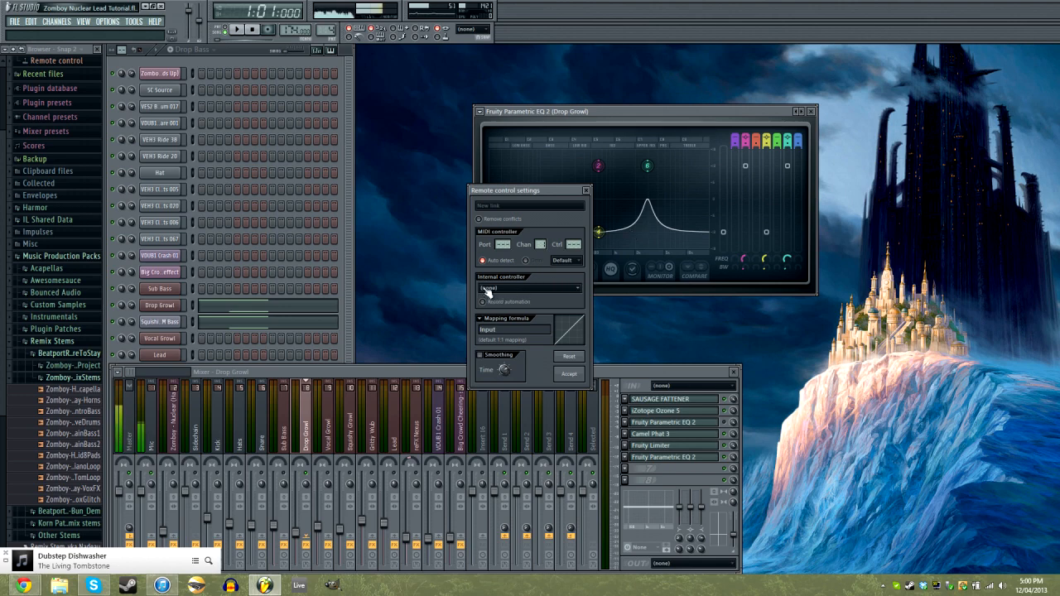
left_click(531, 289)
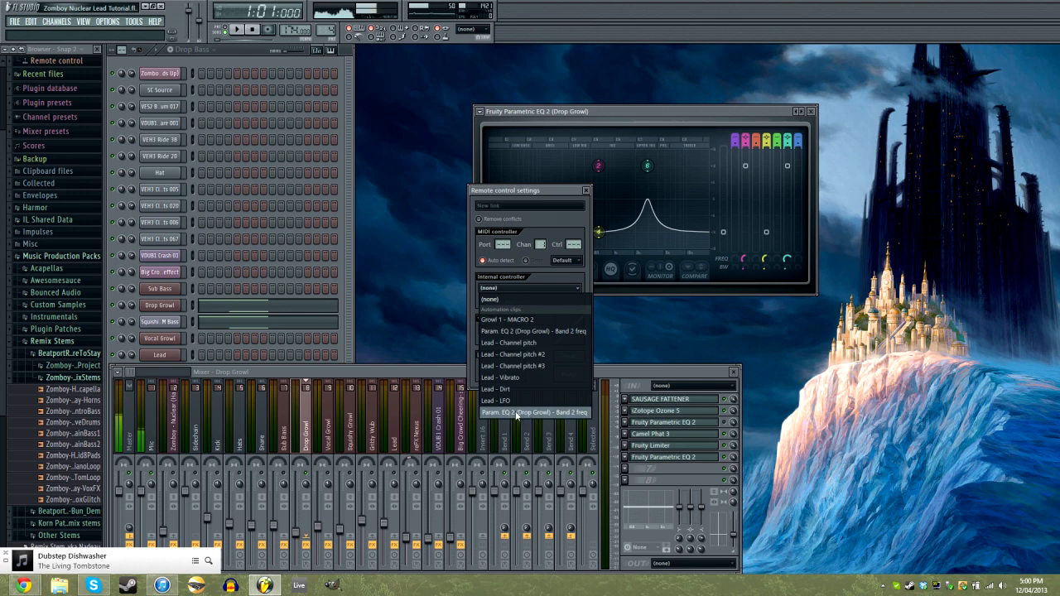
left_click(573, 413)
left_click(479, 319)
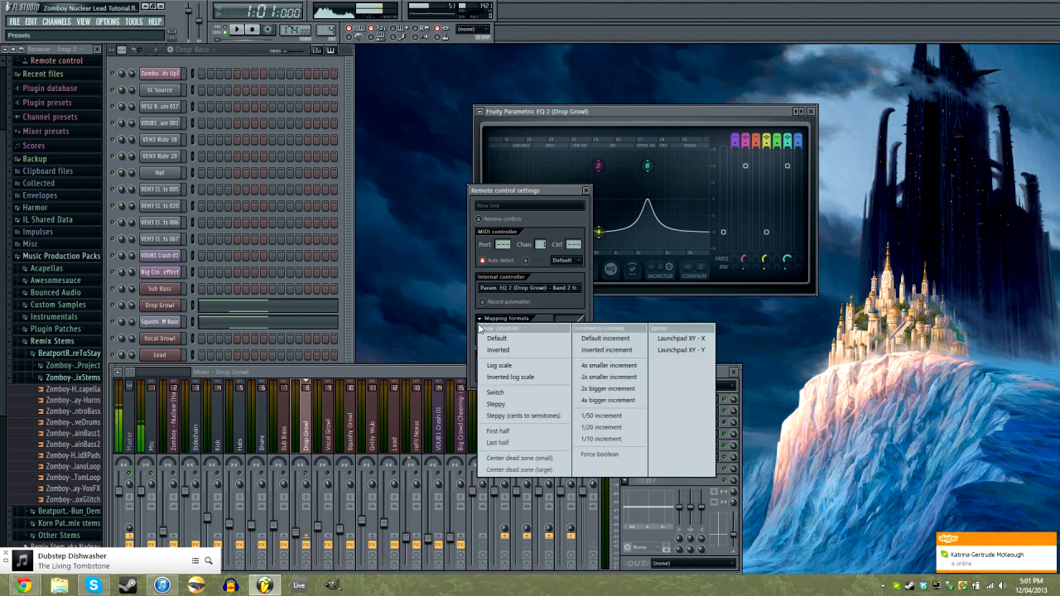
left_click(496, 351)
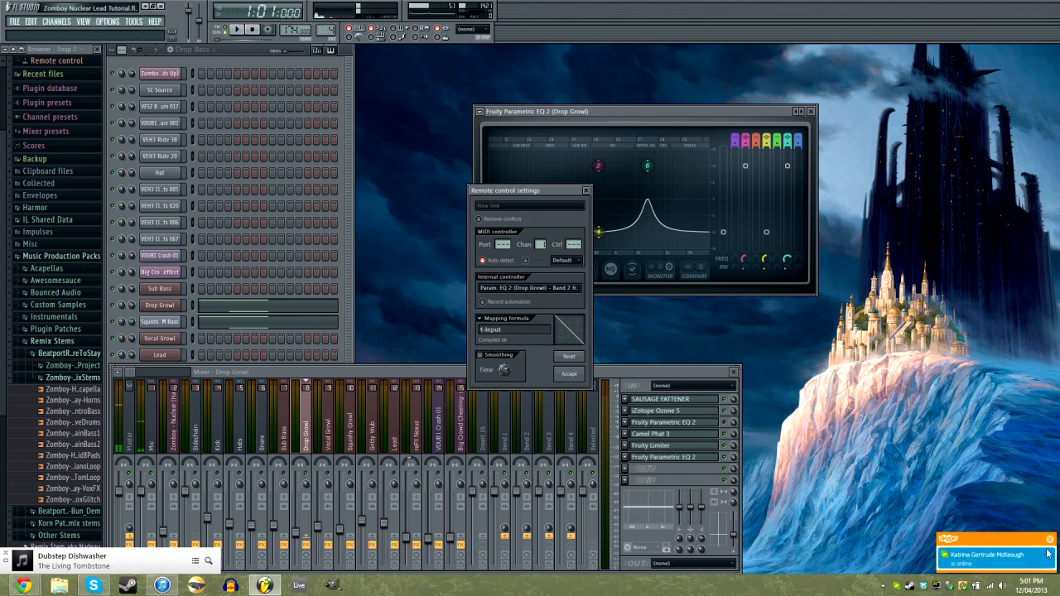
left_click(569, 377)
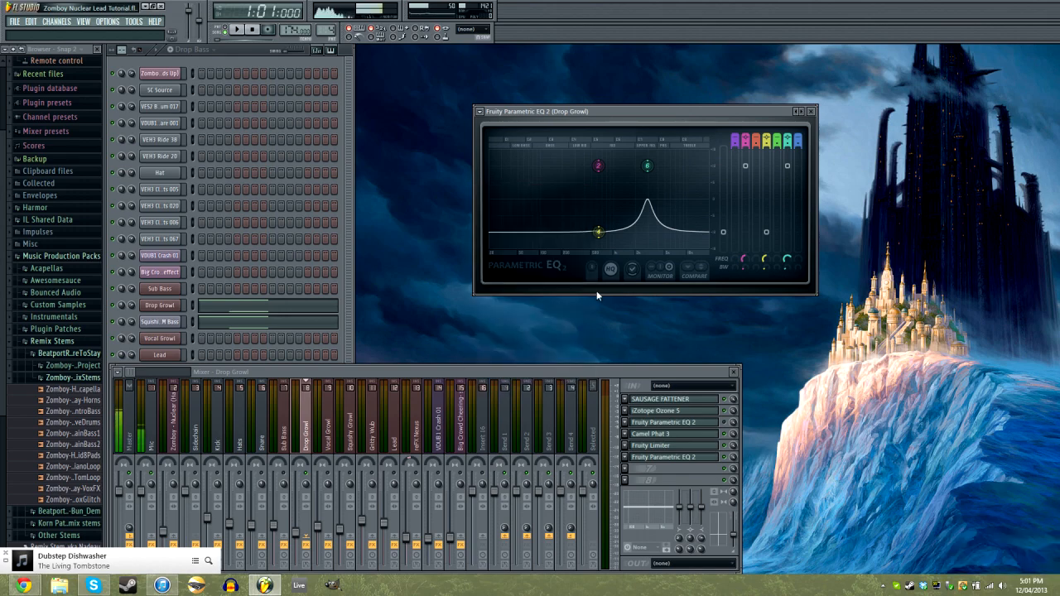
- Check the playlist envelope, play the Drop Bass pattern to preview both bands moving, and close the equalizer in favour of the mixer
key("F5")
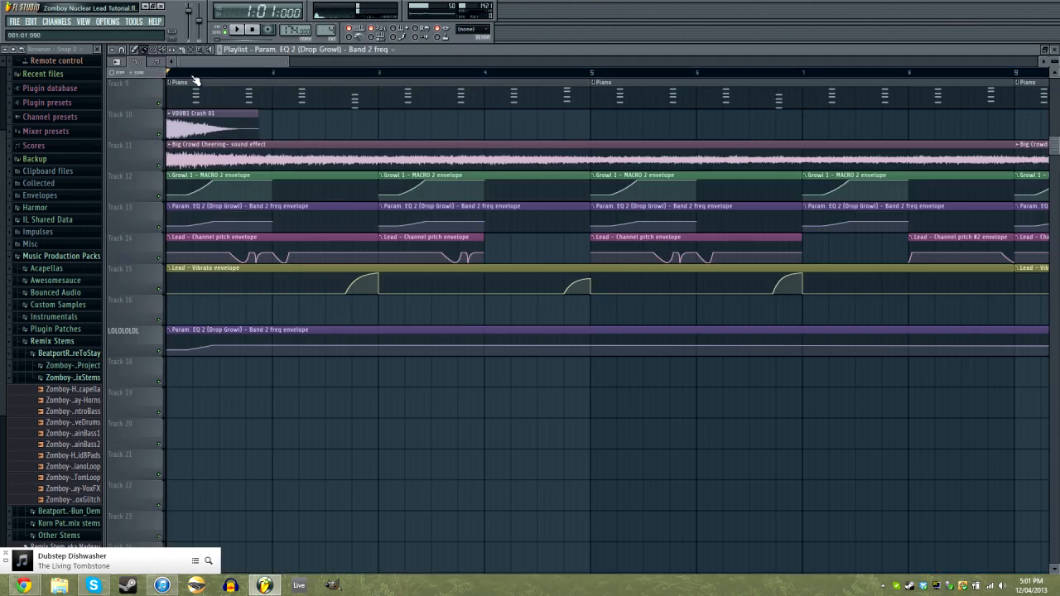
key("F5")
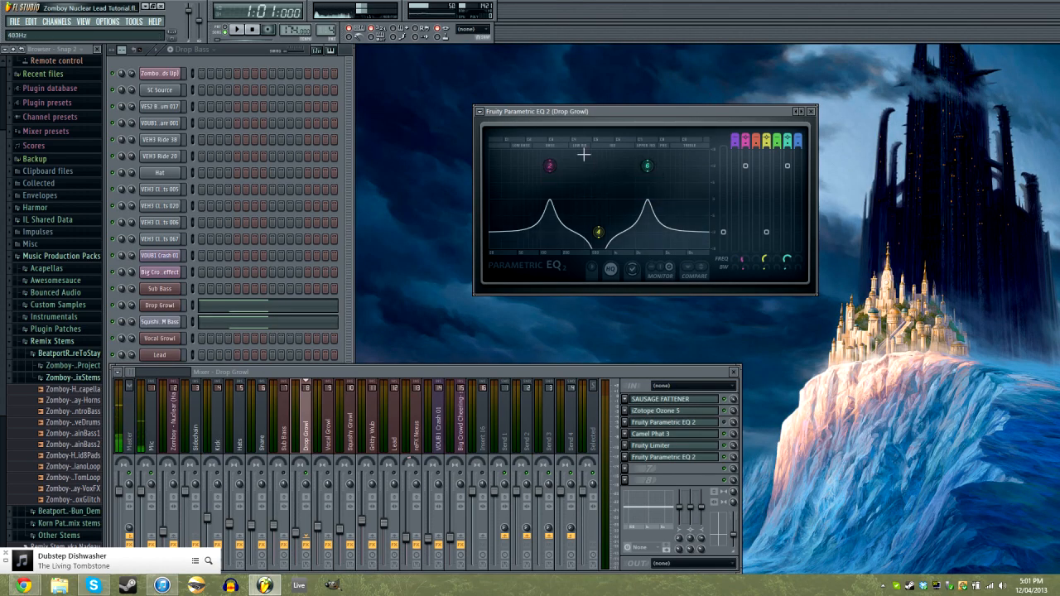
key("F6")
key("space")
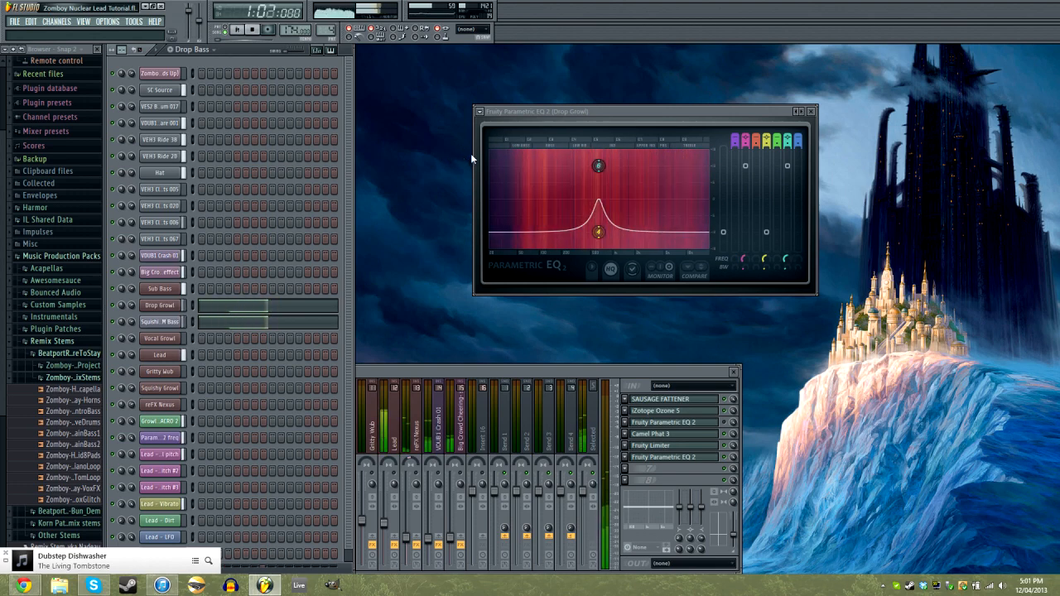
key("space")
left_click(812, 112)
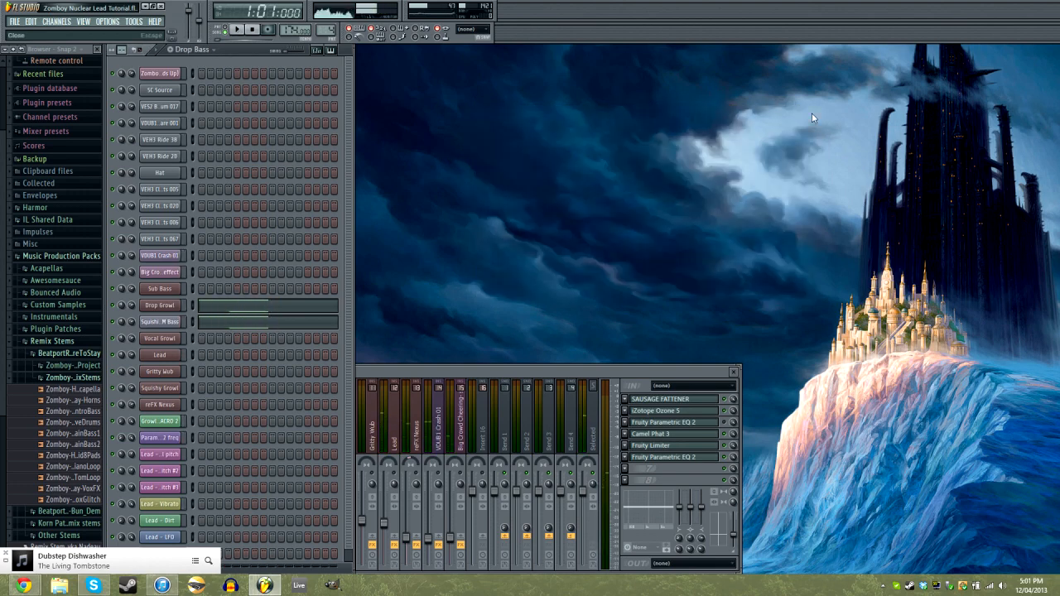
left_click(625, 372)
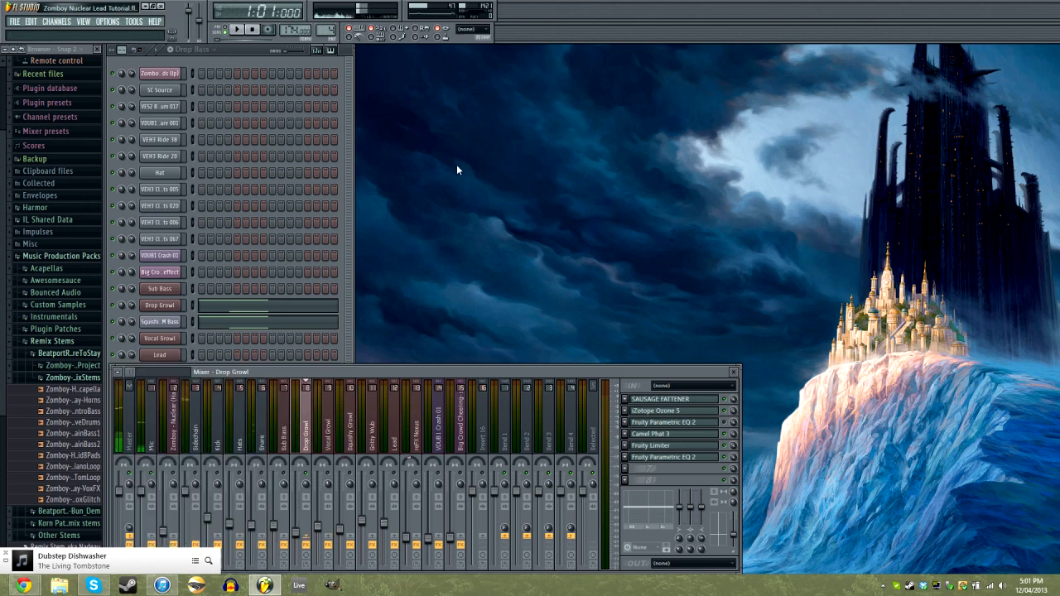